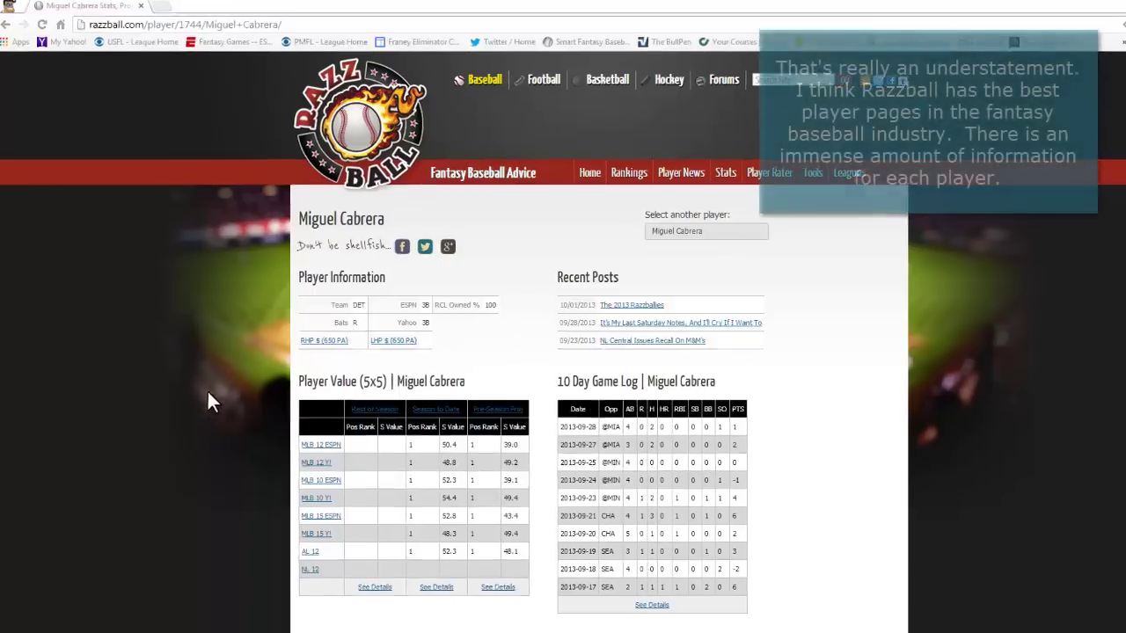
- Go to the Smart Fantasy Baseball site in a new browser tab
{"action": "scroll", "coordinate": [133, 481], "scroll_direction": "down", "scroll_amount": 3}
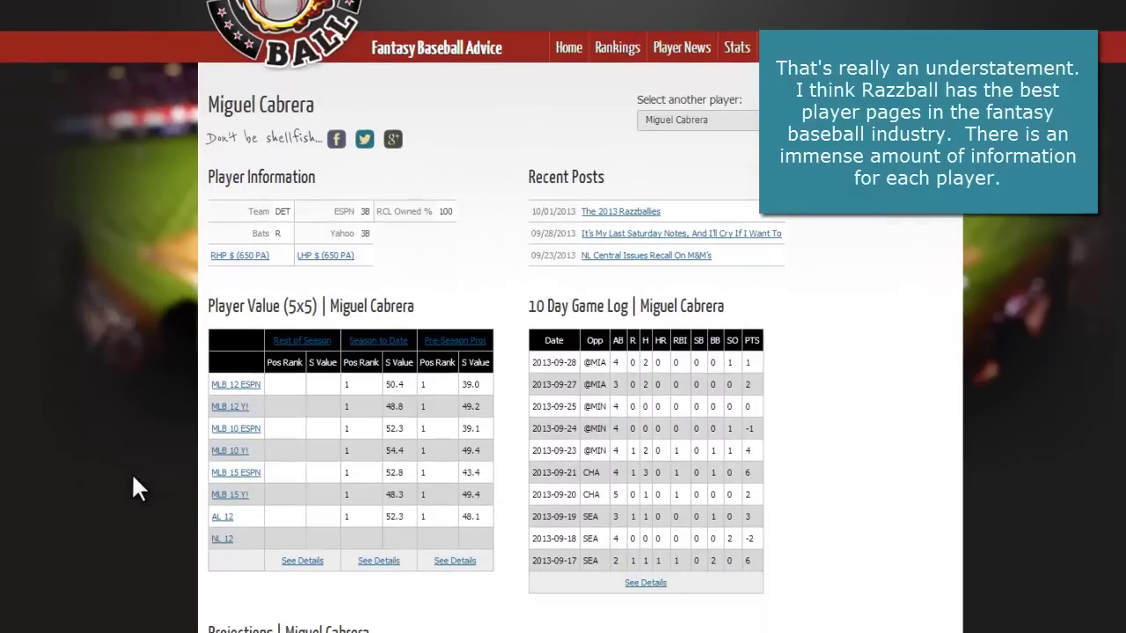
{"action": "scroll", "coordinate": [131, 490], "scroll_direction": "down", "scroll_amount": 1}
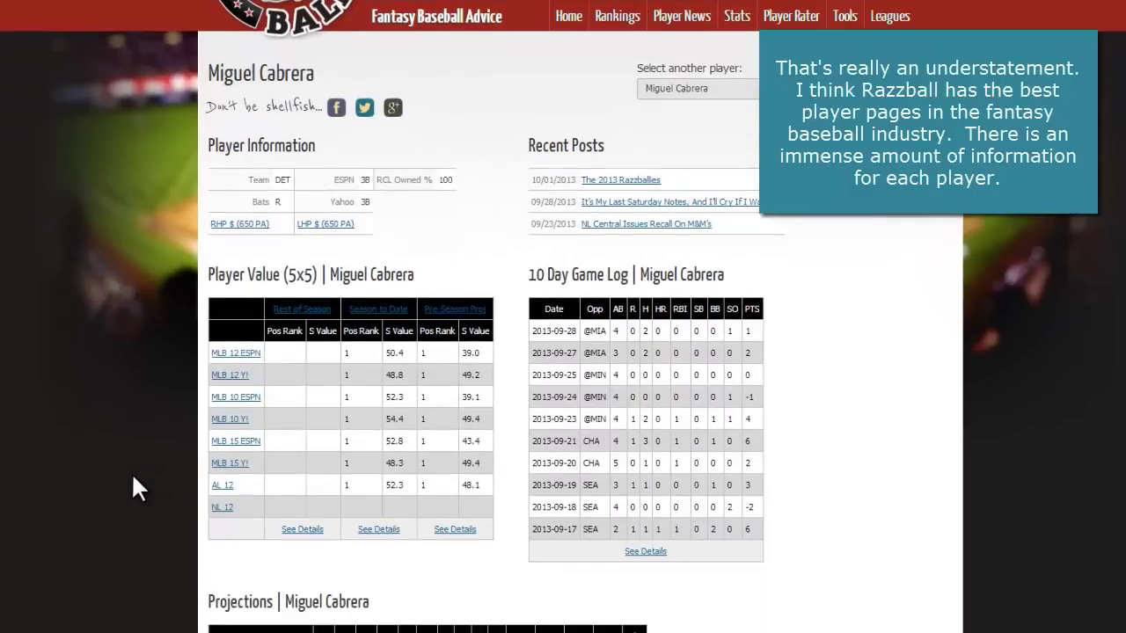
{"action": "scroll", "coordinate": [133, 479], "scroll_direction": "down", "scroll_amount": 1}
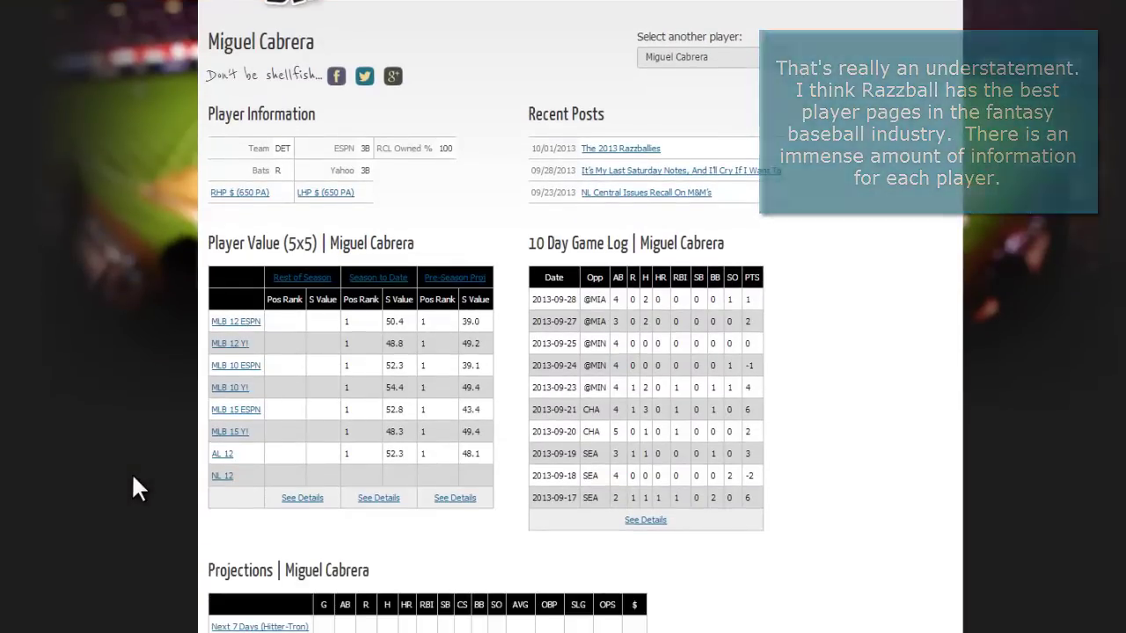
{"action": "scroll", "coordinate": [133, 480], "scroll_direction": "down", "scroll_amount": 4}
{"action": "scroll", "coordinate": [132, 479], "scroll_direction": "down", "scroll_amount": 8}
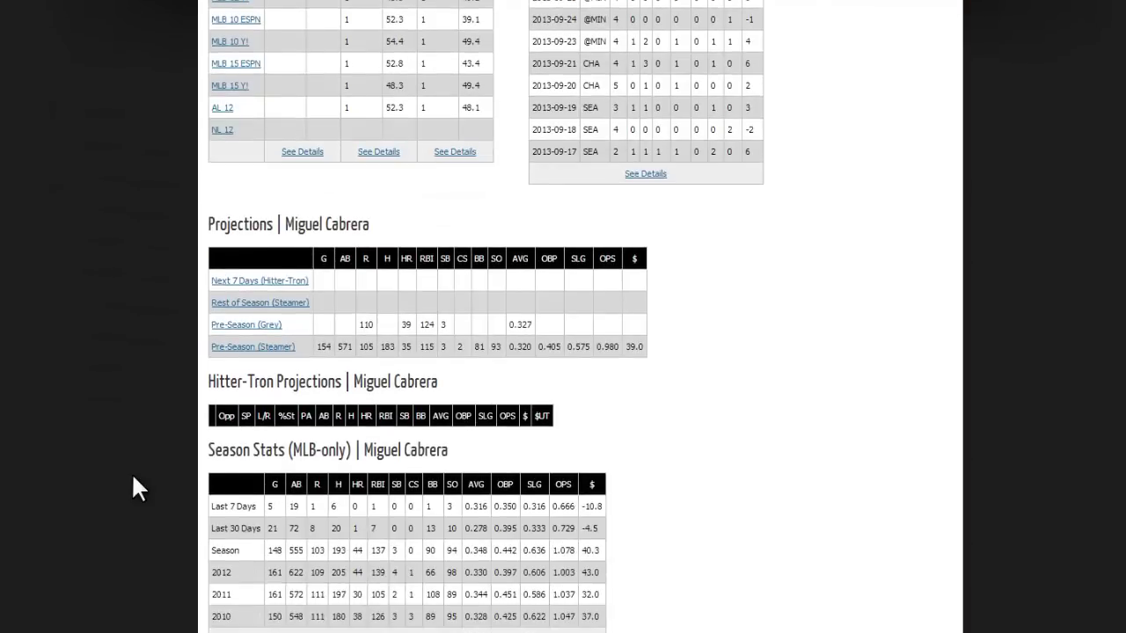
{"action": "scroll", "coordinate": [133, 490], "scroll_direction": "down", "scroll_amount": 2}
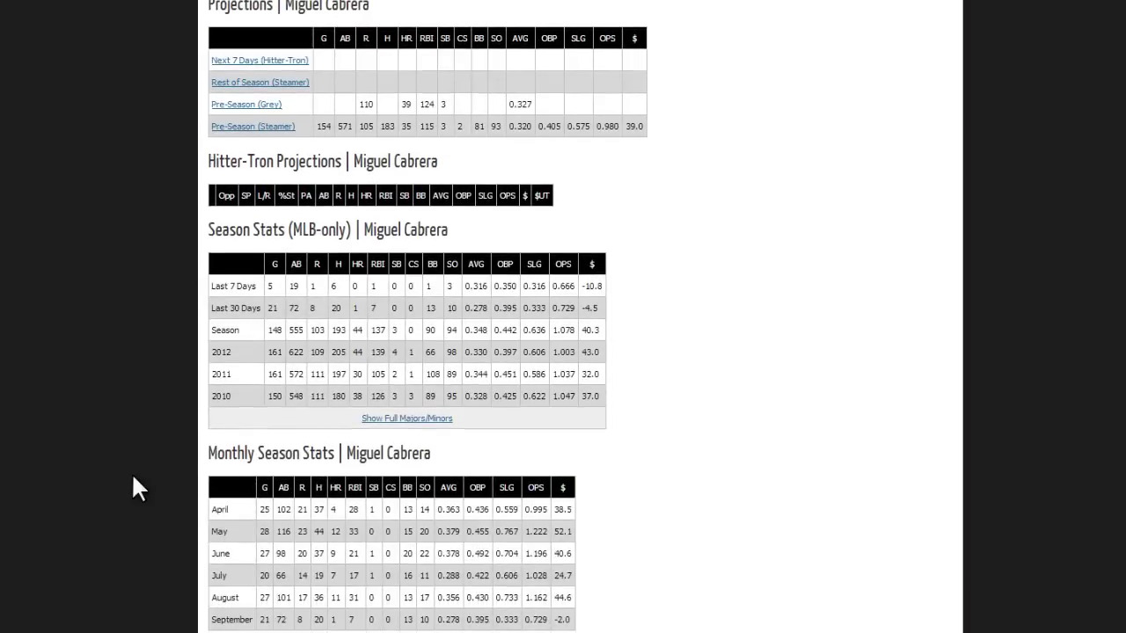
{"action": "scroll", "coordinate": [131, 473], "scroll_direction": "down", "scroll_amount": 1}
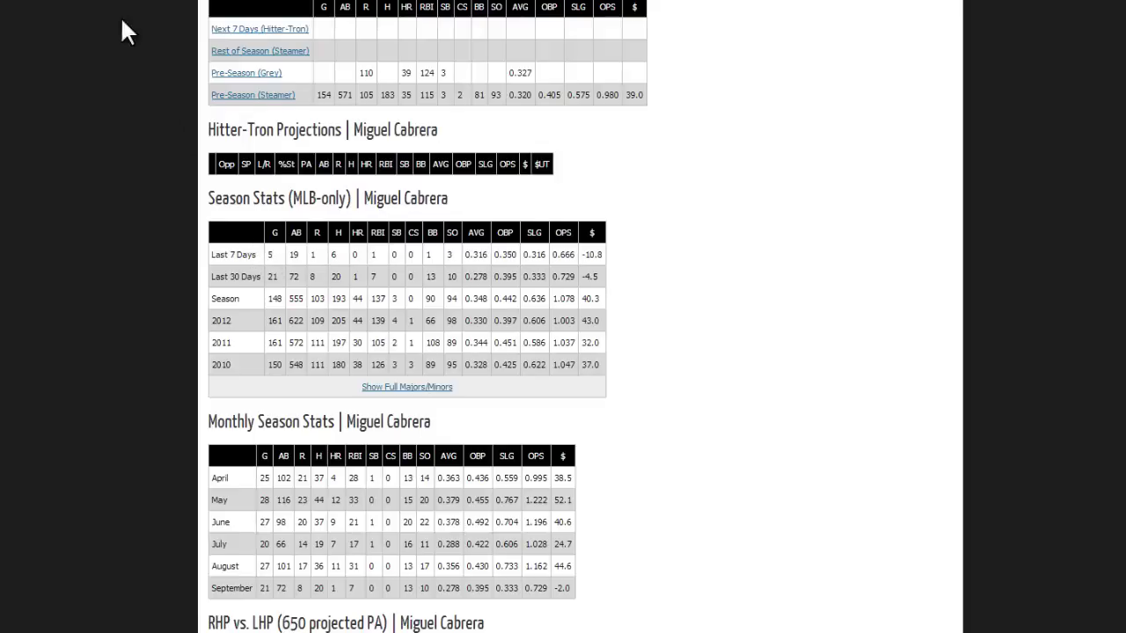
{"action": "left_click", "coordinate": [171, 14]}
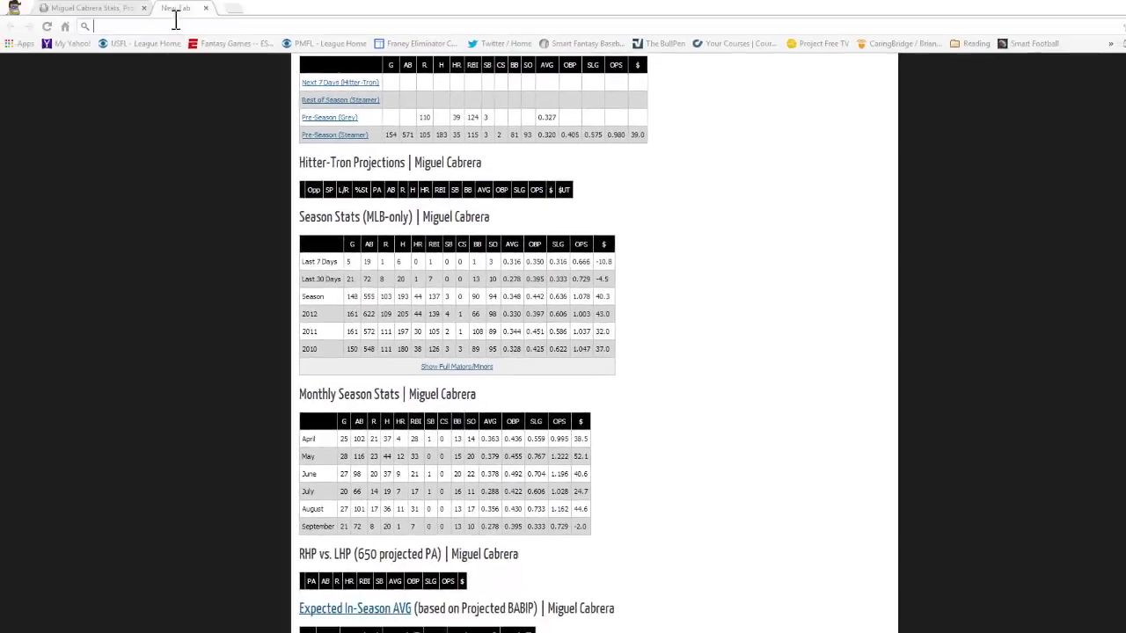
{"action": "type", "text": "smar"}
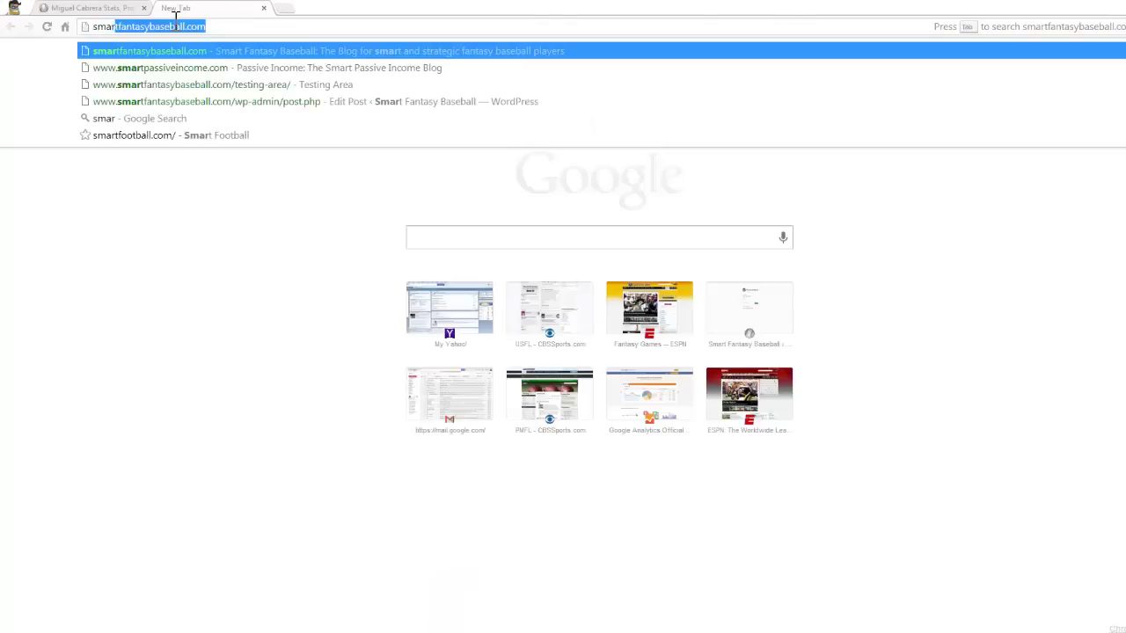
{"action": "key", "text": "Return"}
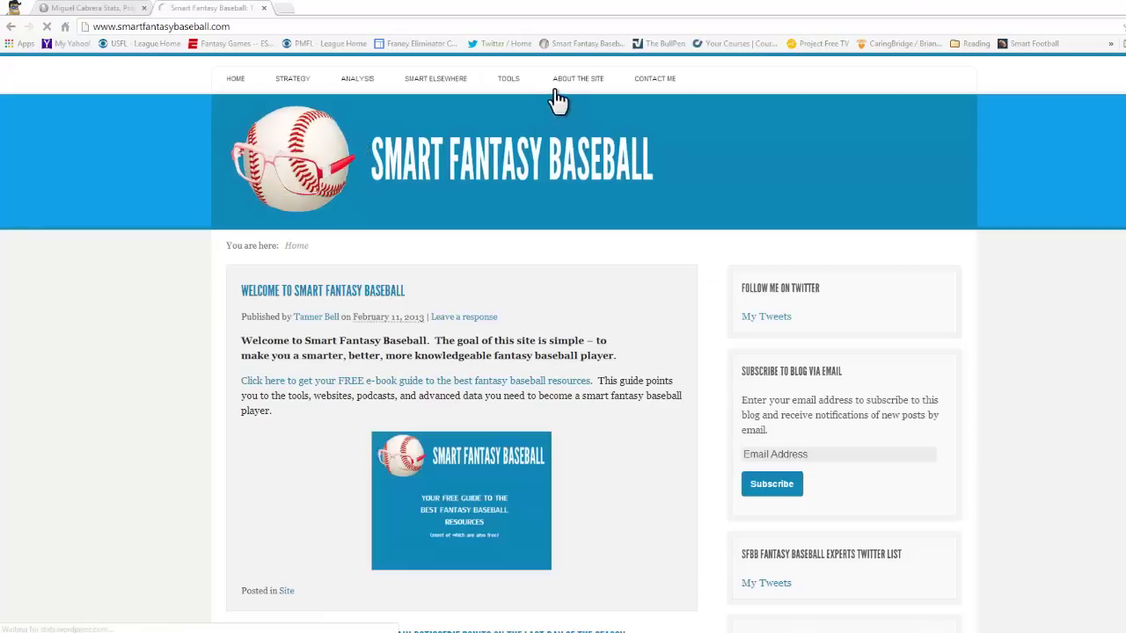
- Download the Player ID Map Excel spreadsheet from the Tools page and open it
{"action": "mouse_move", "coordinate": [515, 92]}
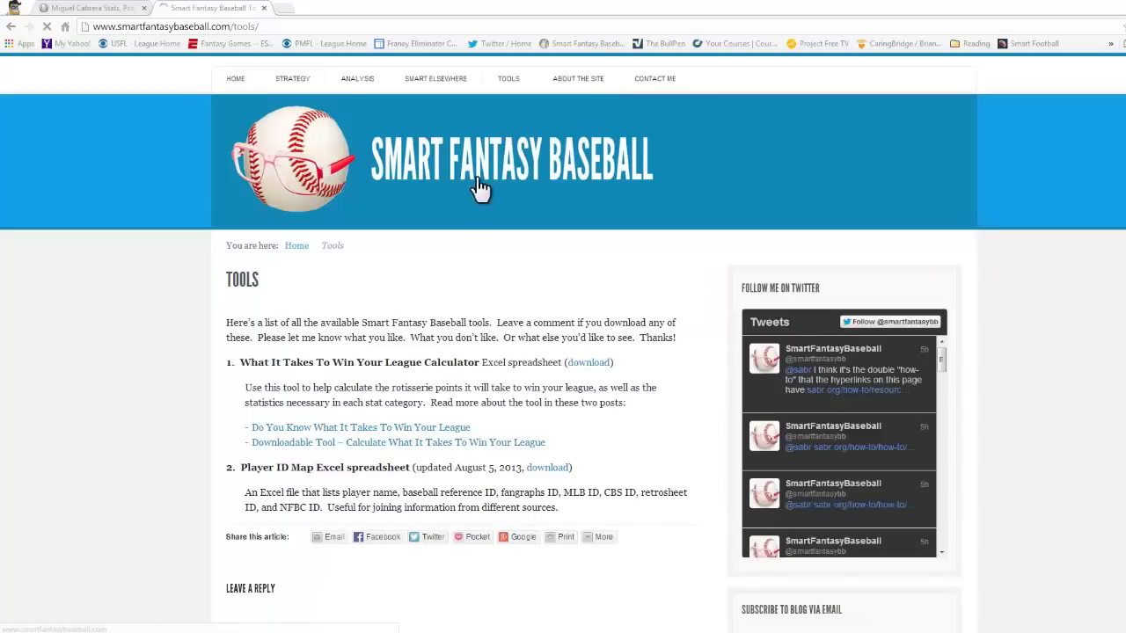
{"action": "left_click", "coordinate": [552, 472]}
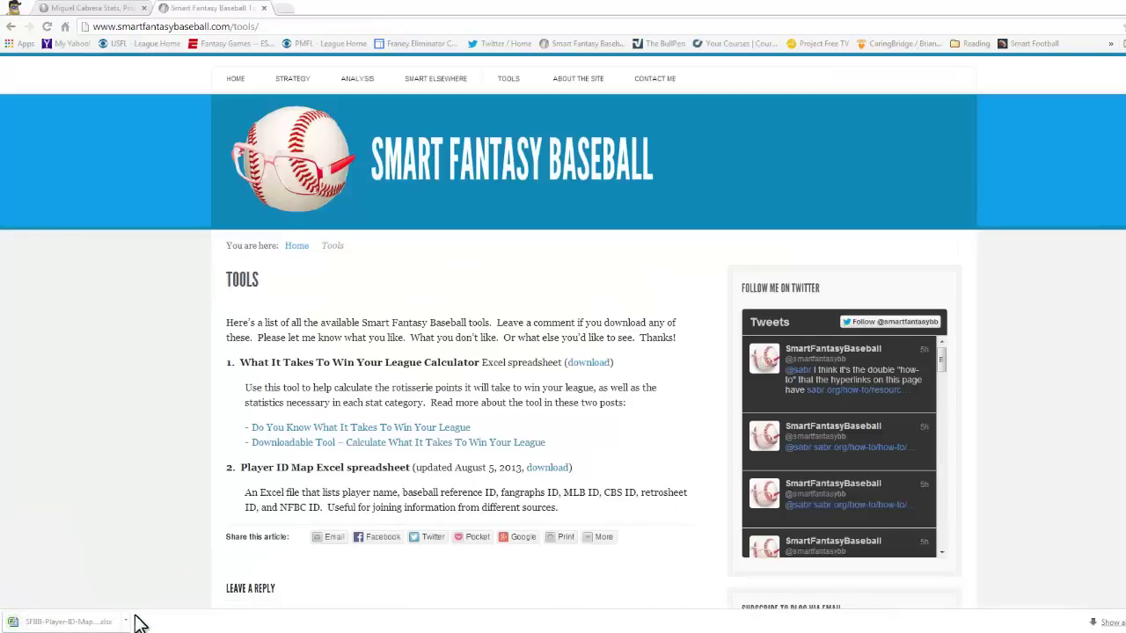
{"action": "left_click", "coordinate": [126, 622]}
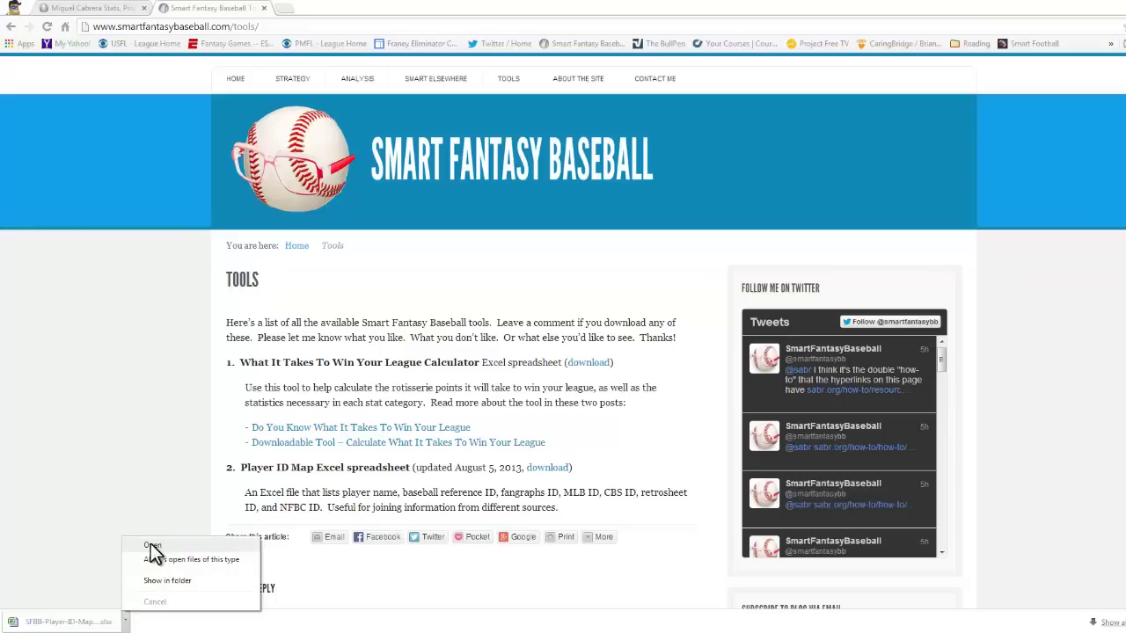
{"action": "left_click", "coordinate": [152, 547]}
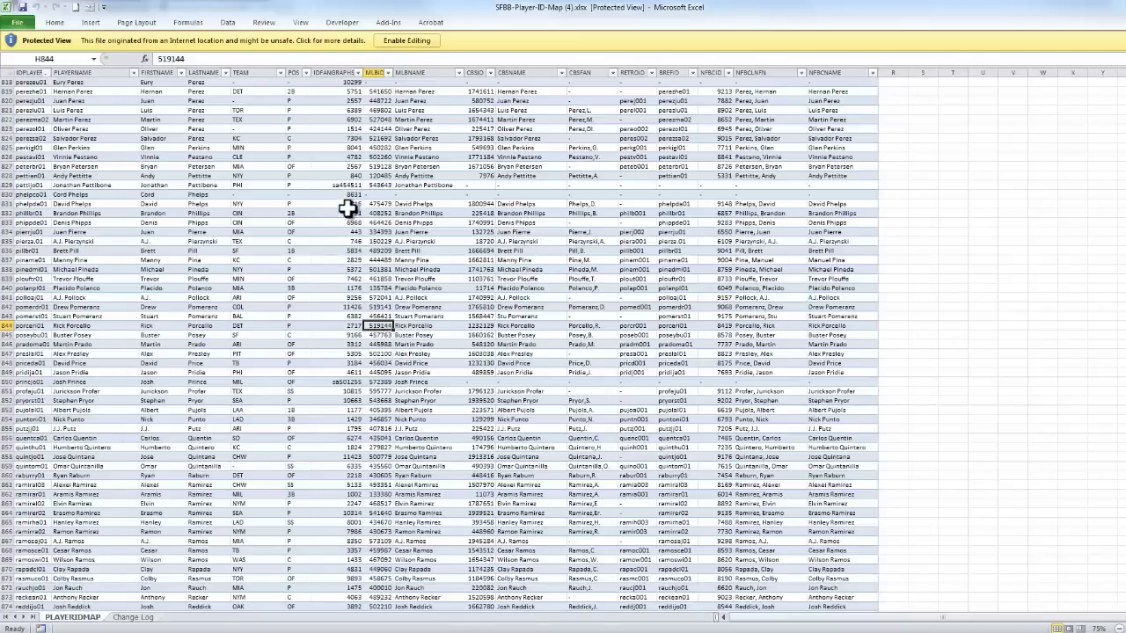
- Point out the Fangraphs and CBS player IDs in the map, then enable editing
{"action": "left_click", "coordinate": [339, 213]}
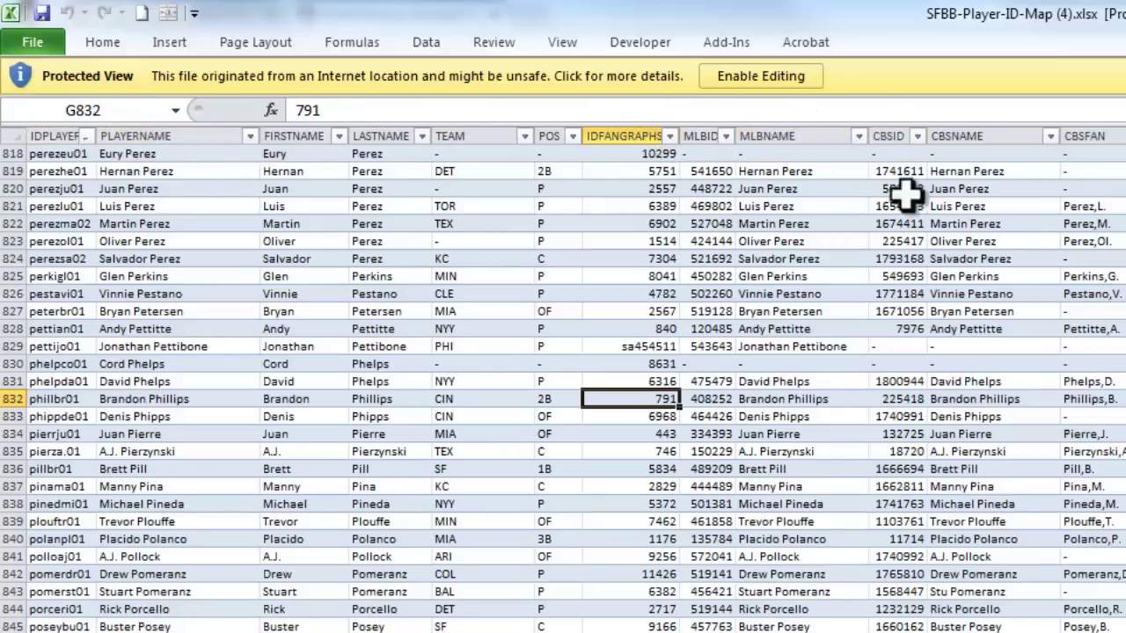
{"action": "left_click", "coordinate": [895, 297]}
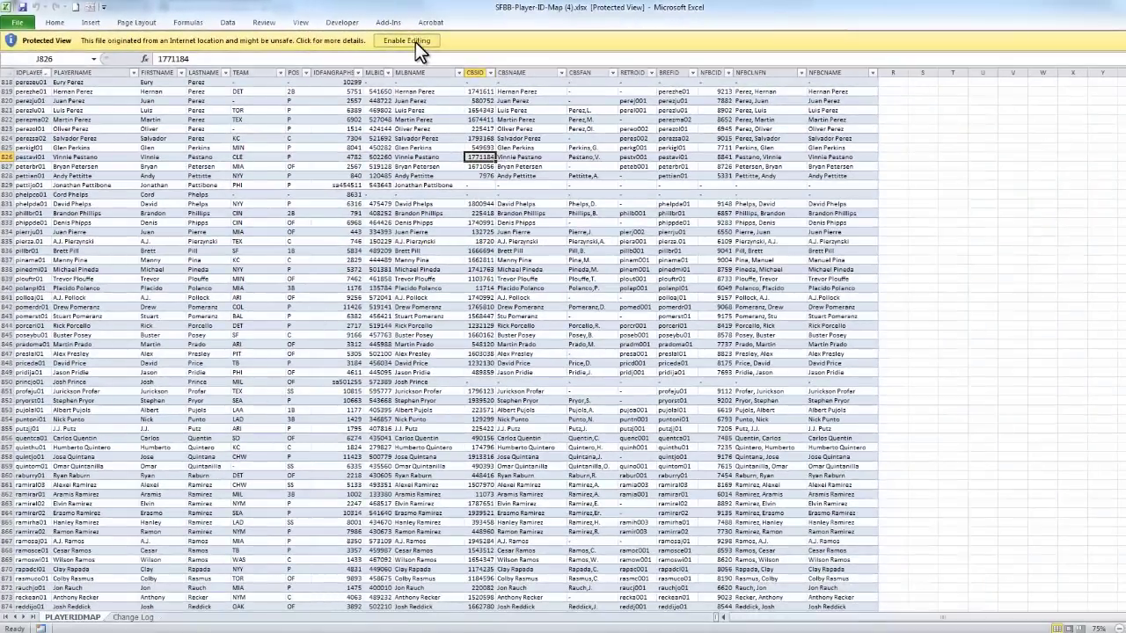
{"action": "left_click", "coordinate": [415, 41]}
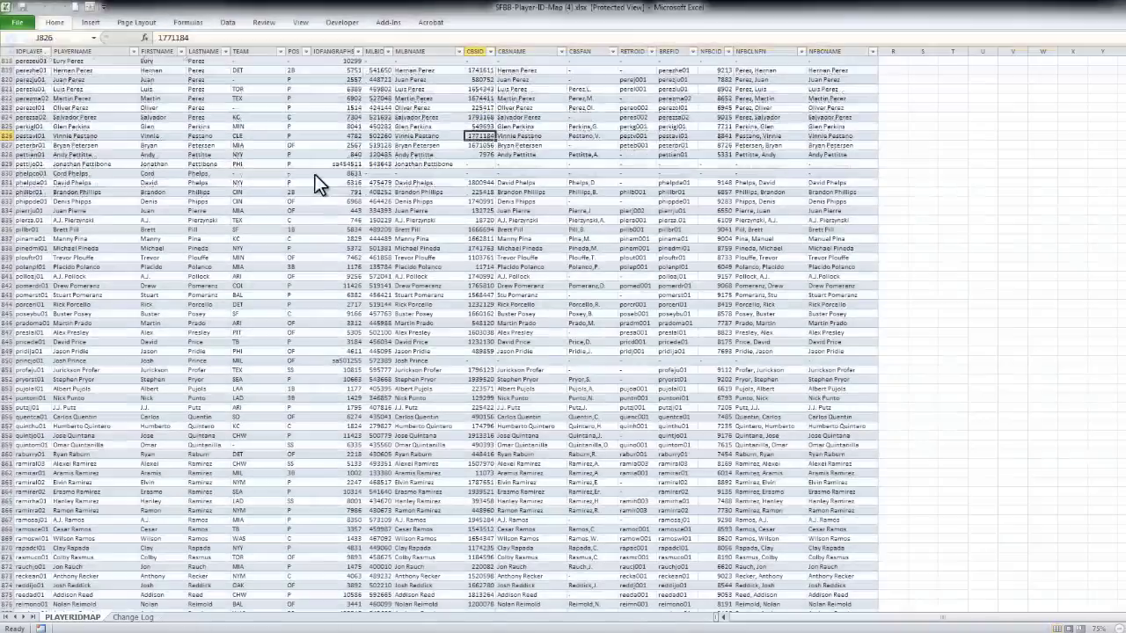
- Insert a new first worksheet named Razzball and select cell B6
{"action": "left_click", "coordinate": [173, 618]}
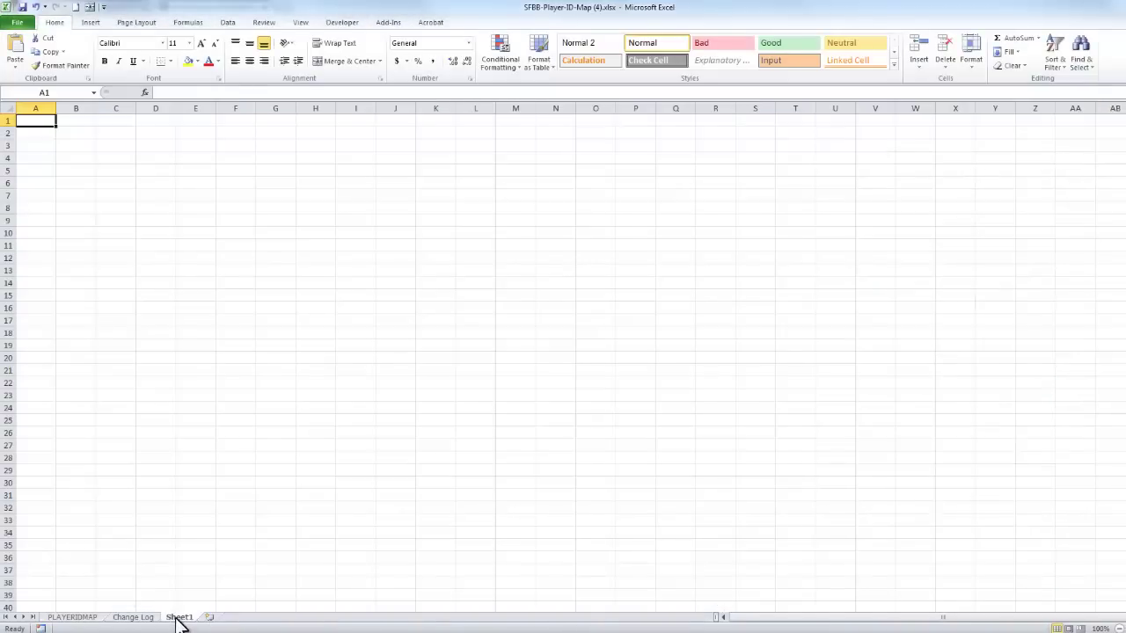
{"action": "left_click_drag", "start_coordinate": [176, 620], "coordinate": [64, 625]}
{"action": "right_click", "coordinate": [63, 623]}
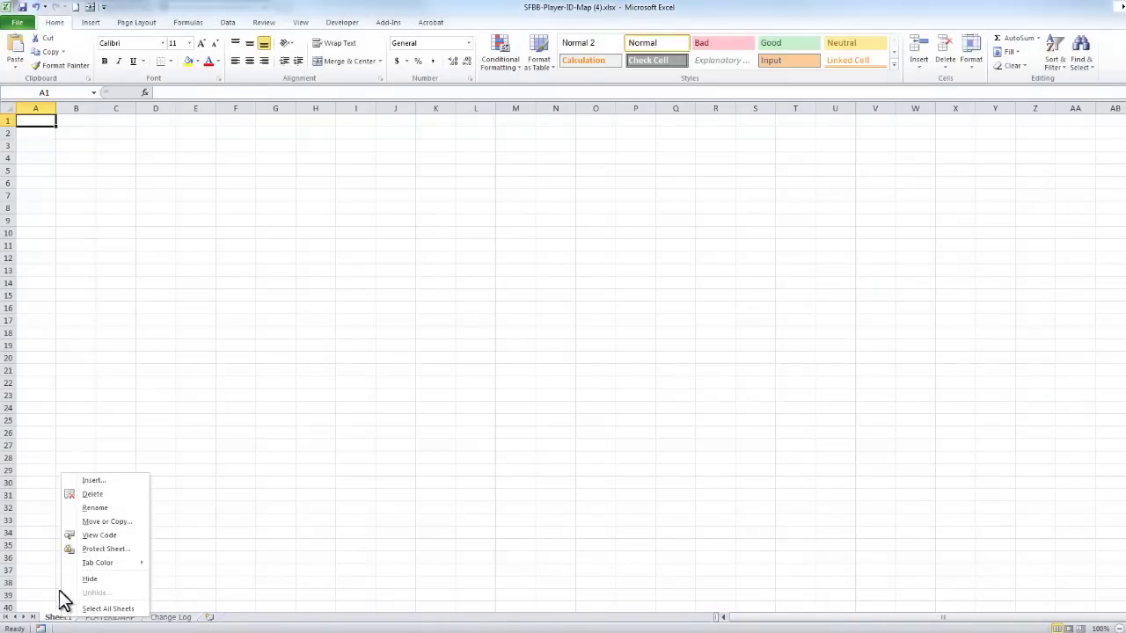
{"action": "left_click", "coordinate": [93, 509]}
{"action": "type", "text": "Razzball"}
{"action": "key", "text": "Return"}
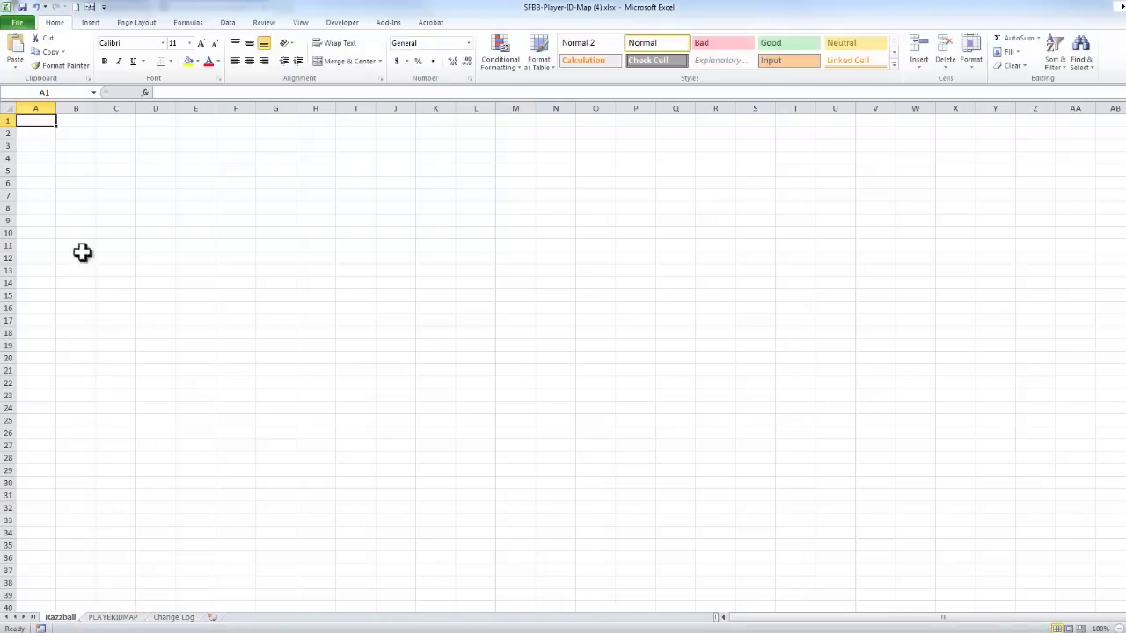
{"action": "left_click", "coordinate": [79, 181]}
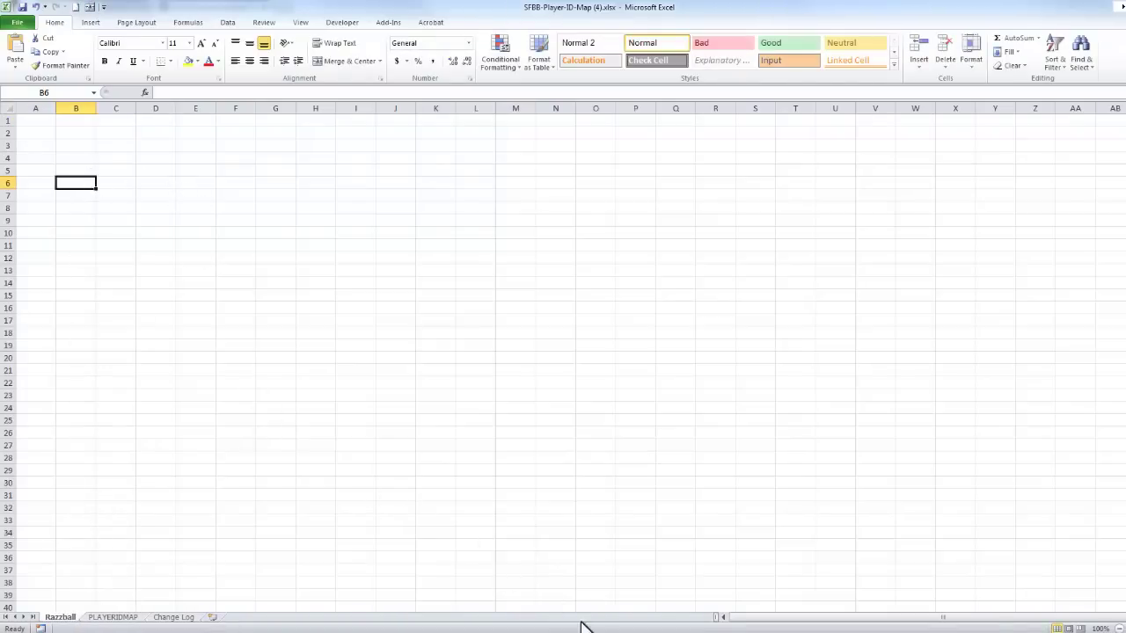
{"action": "key", "text": "alt+Tab"}
- Copy the URL of Miguel Cabrera's Razzball player page for use in Excel
{"action": "left_click", "coordinate": [49, 9]}
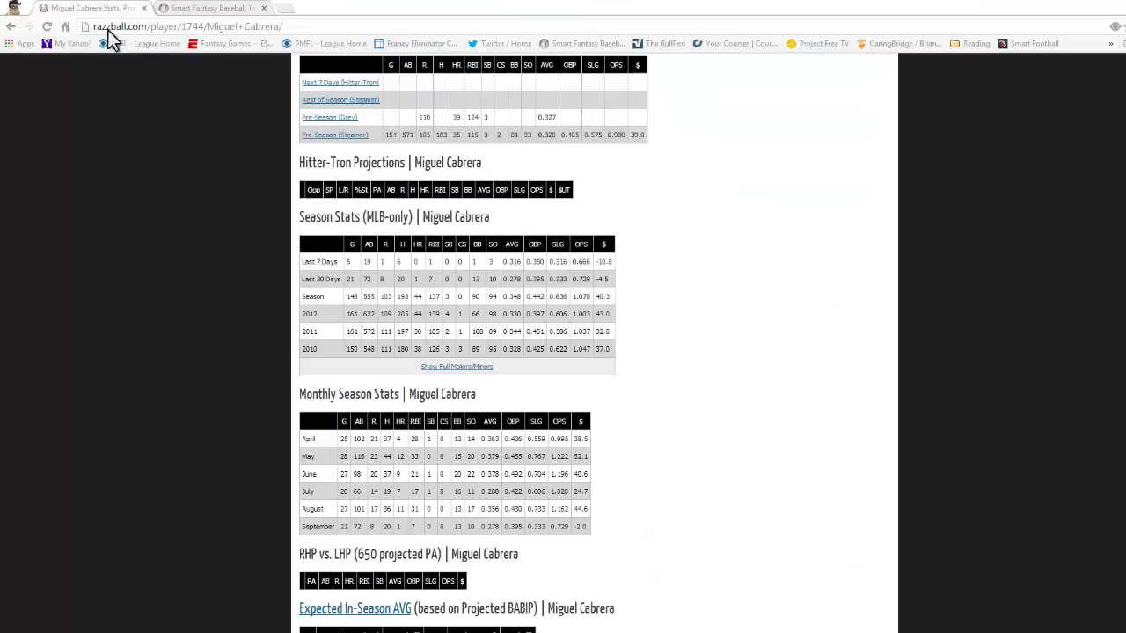
{"action": "left_click", "coordinate": [345, 27]}
{"action": "key", "text": "ctrl+c"}
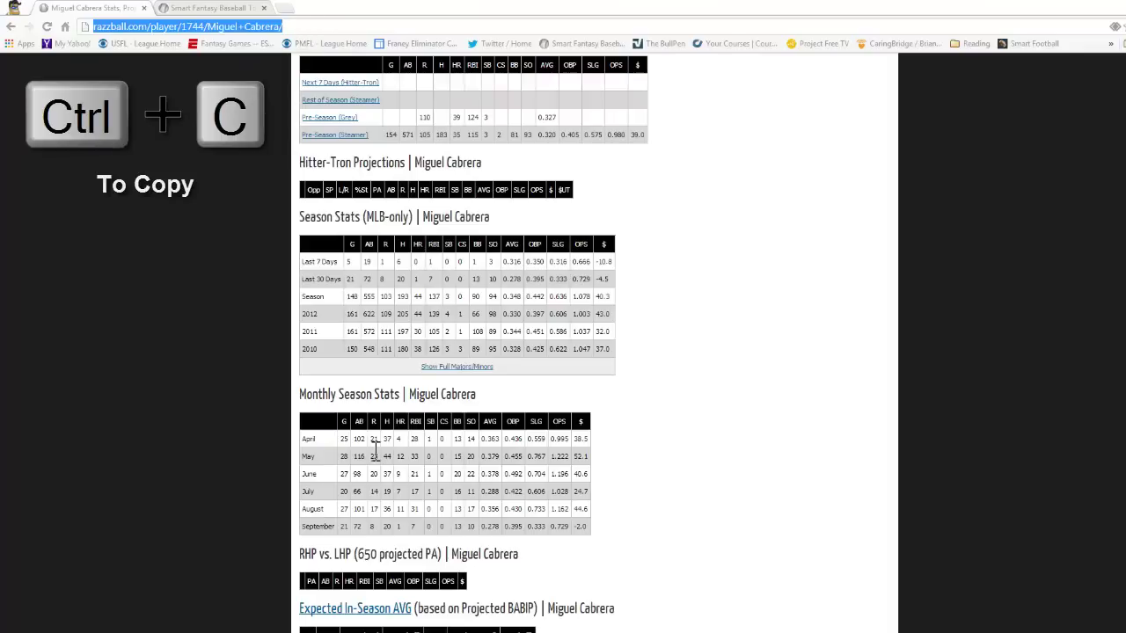
{"action": "key", "text": "alt+Tab"}
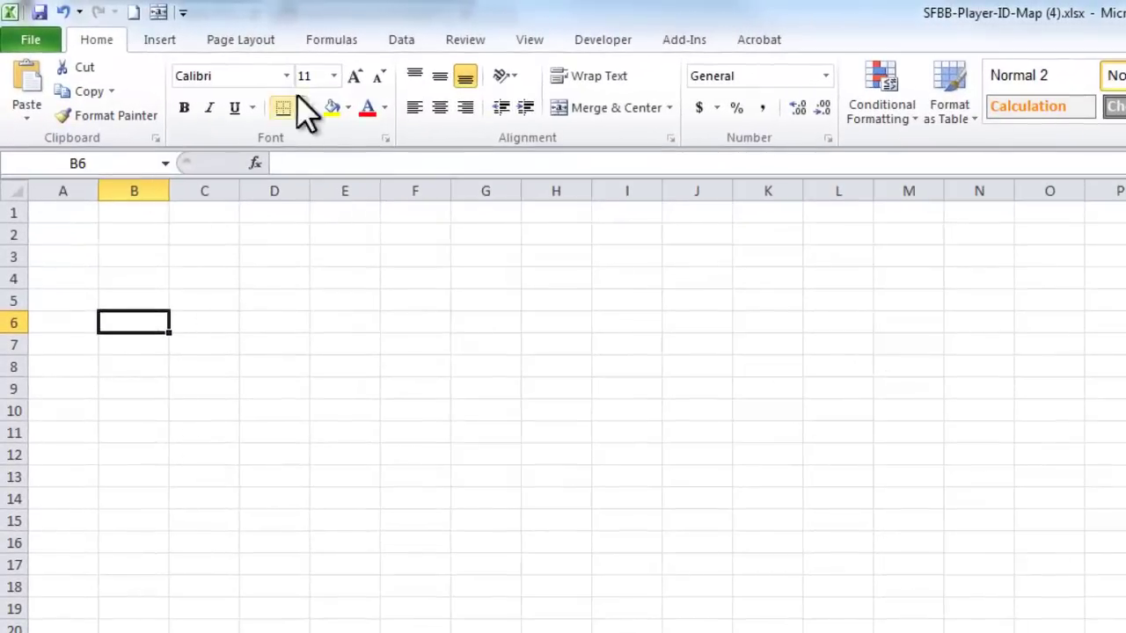
- Create a web query from the pasted Razzball URL, selecting the Season Stats (MLB-only) table
{"action": "left_click", "coordinate": [405, 39]}
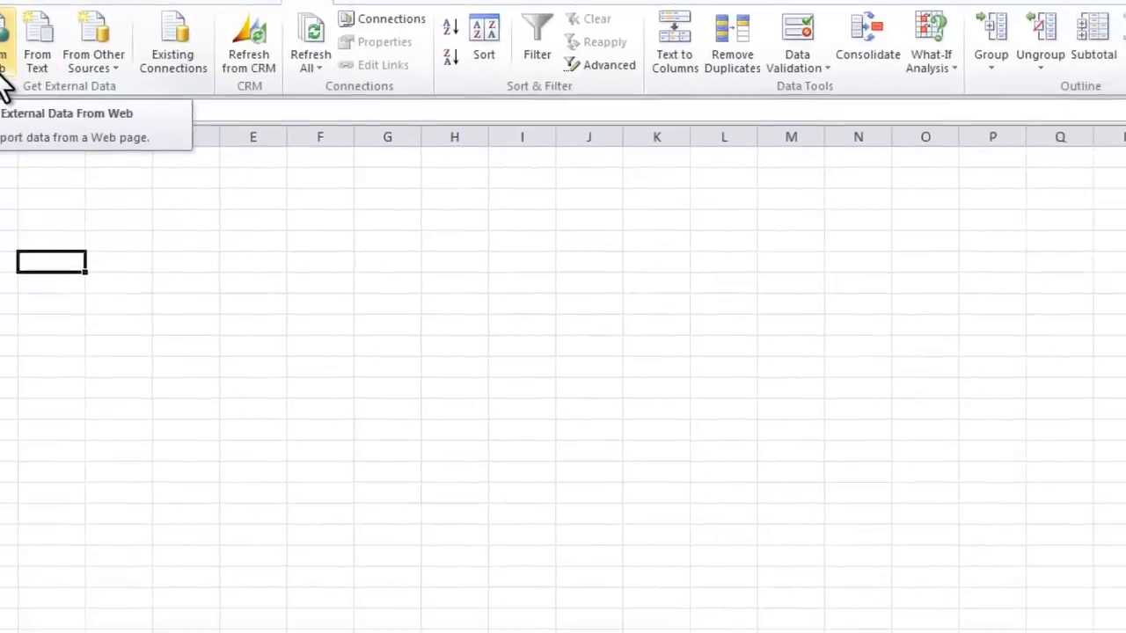
{"action": "left_click", "coordinate": [73, 123]}
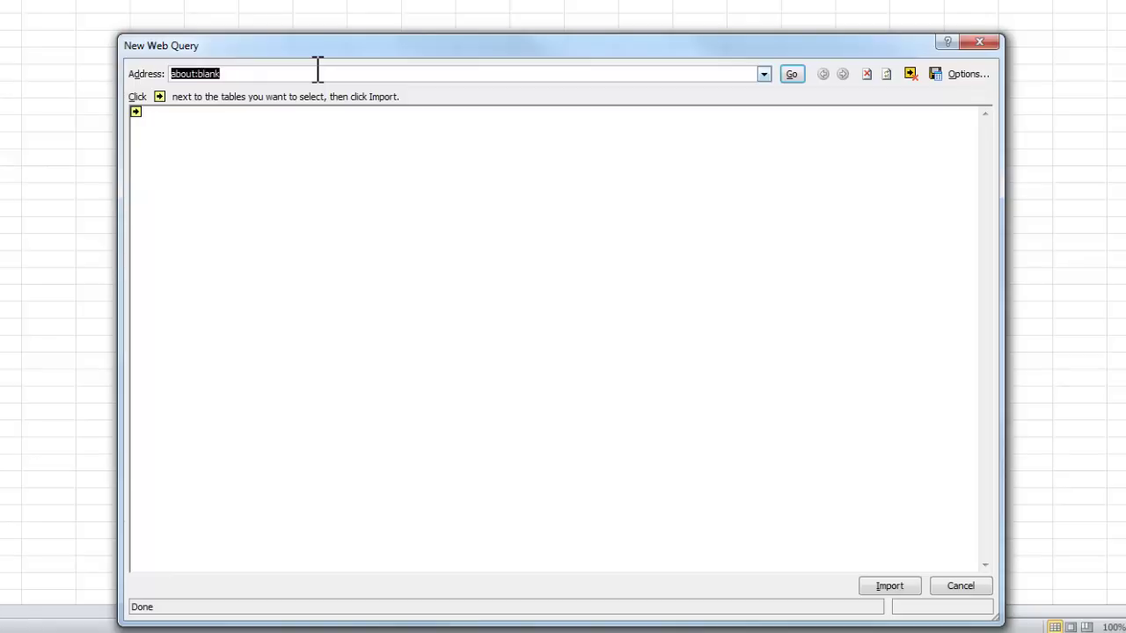
{"action": "key", "text": "ctrl+v"}
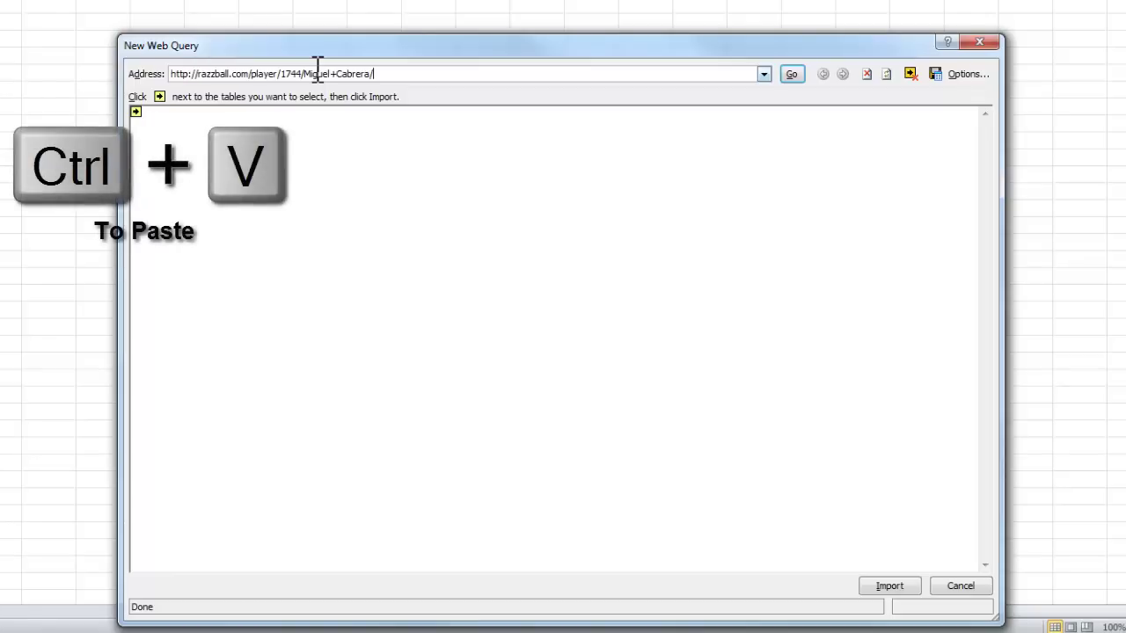
{"action": "left_click", "coordinate": [791, 74]}
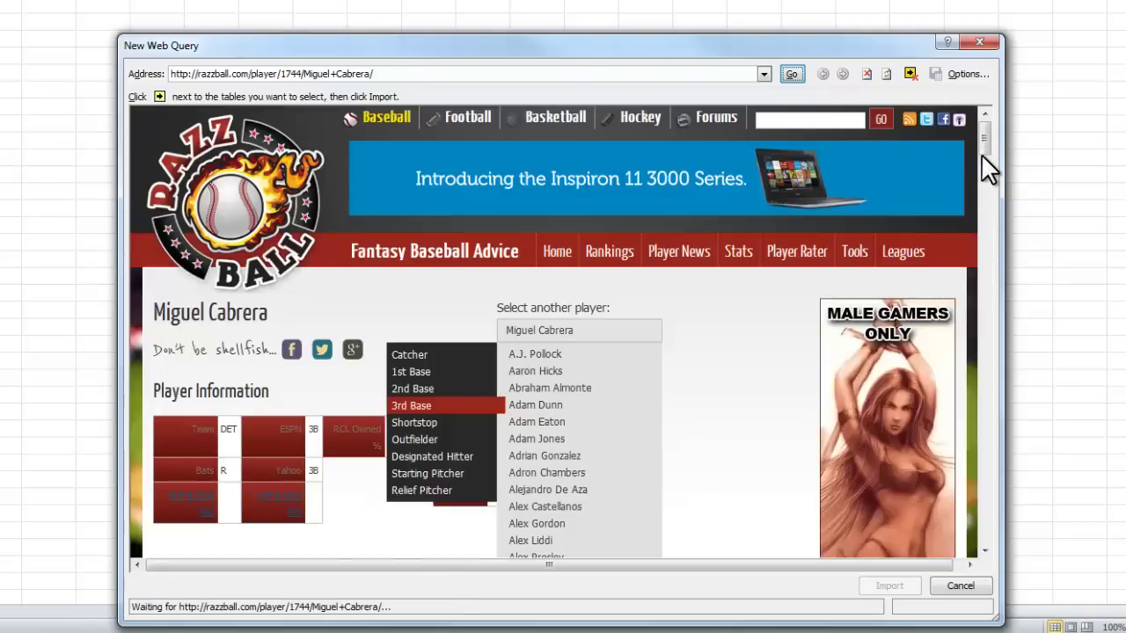
{"action": "left_click_drag", "start_coordinate": [983, 152], "coordinate": [988, 217]}
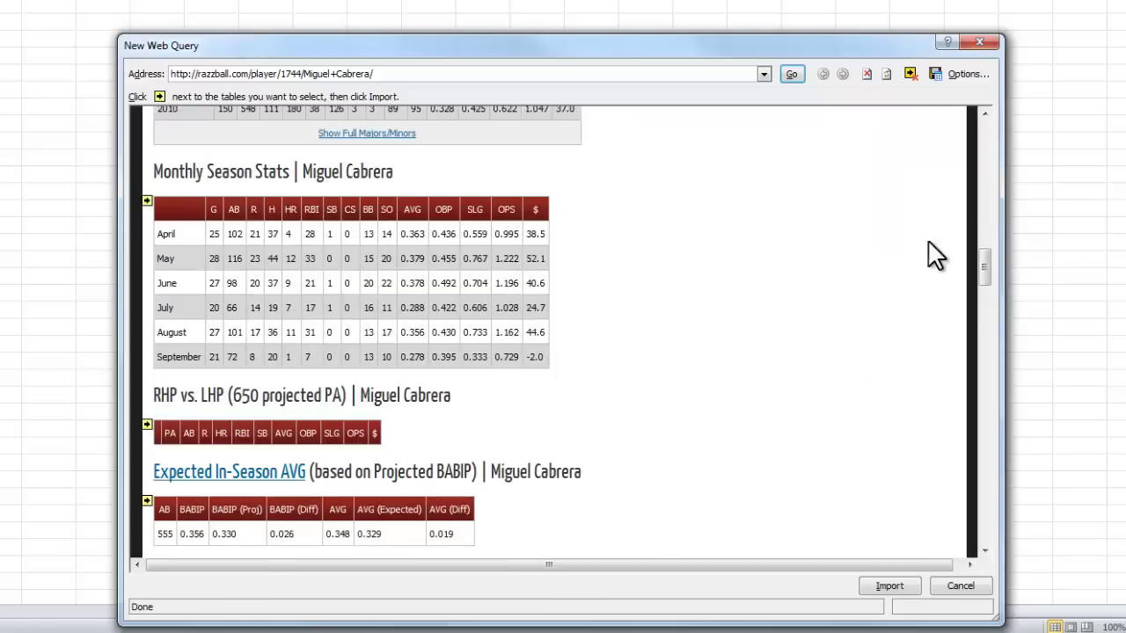
{"action": "left_click", "coordinate": [984, 113]}
{"action": "left_click", "coordinate": [984, 113]}
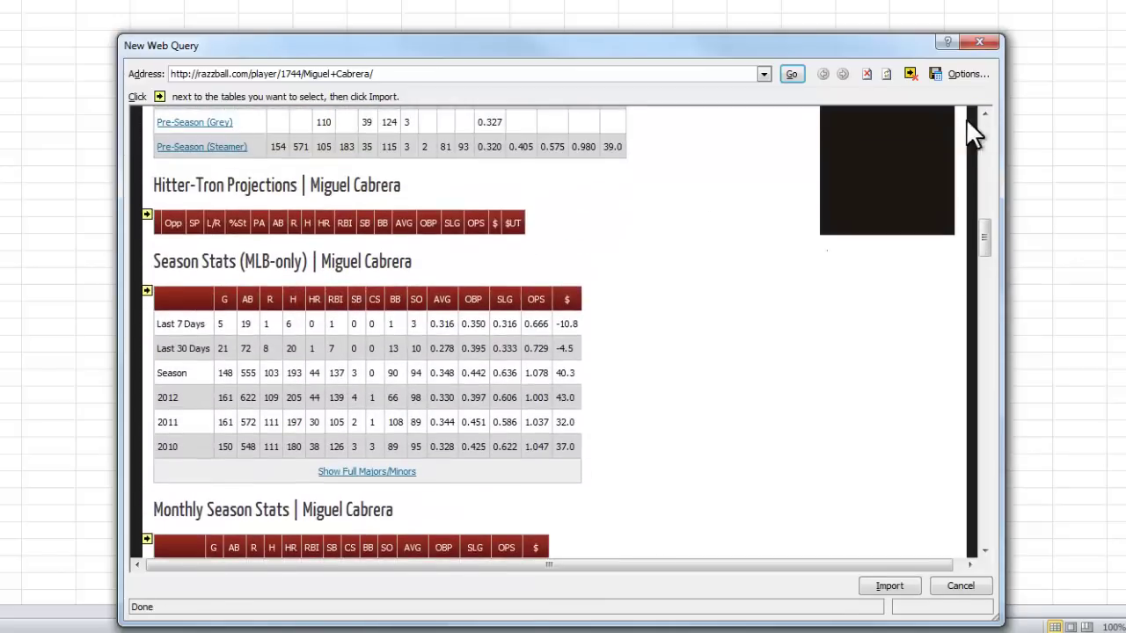
{"action": "left_click", "coordinate": [146, 293]}
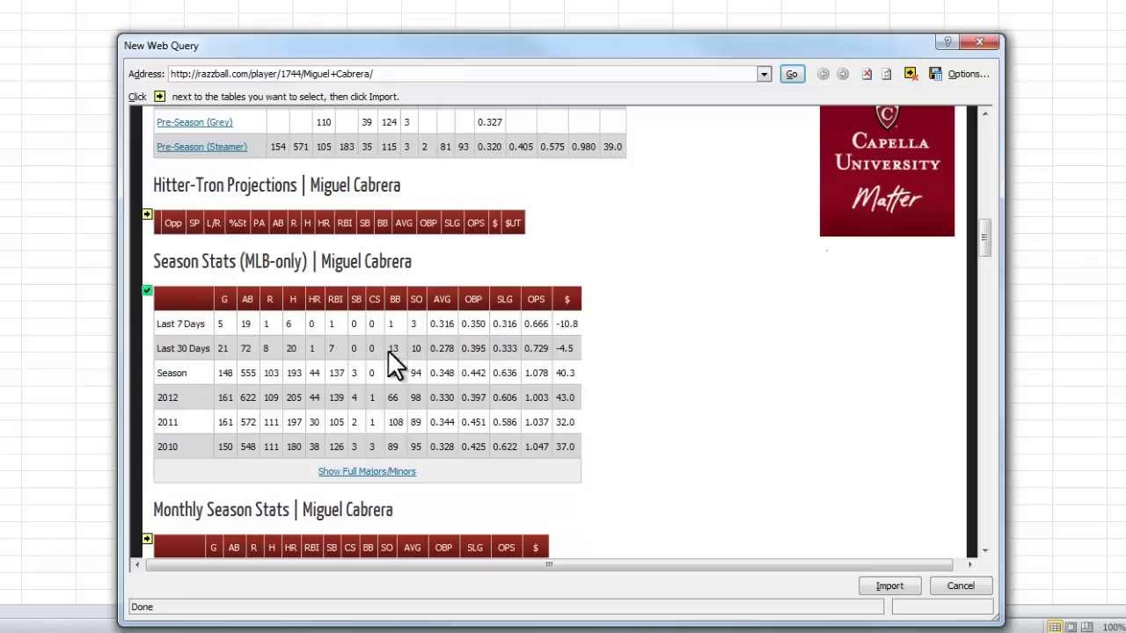
- Save the web query as Razzball.iqy, replacing the existing file
{"action": "left_click", "coordinate": [934, 72]}
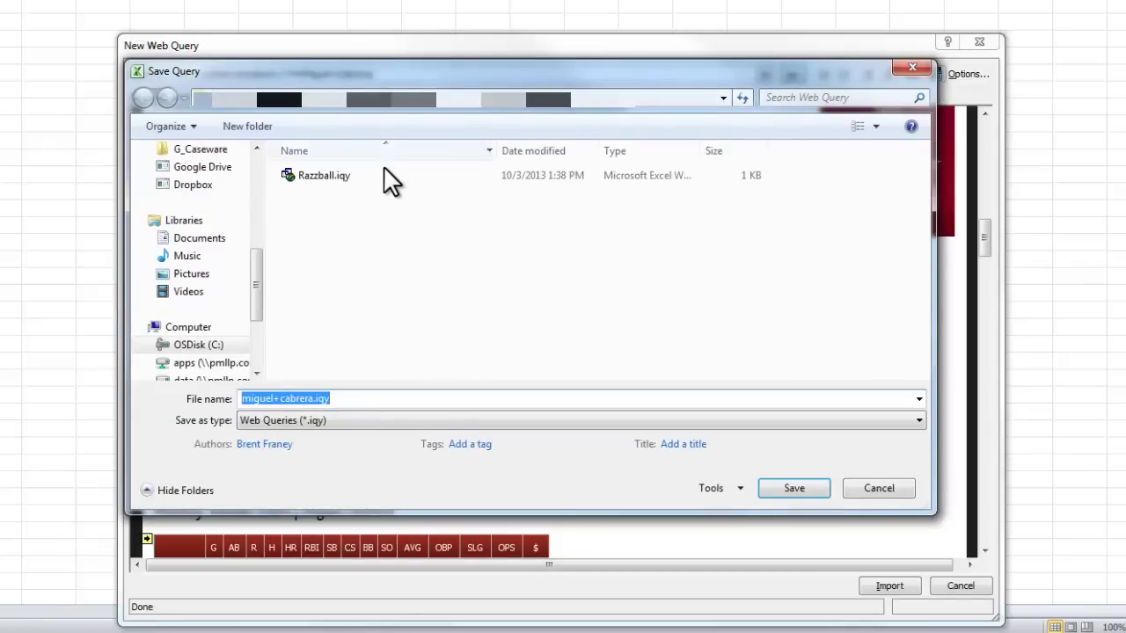
{"action": "left_click", "coordinate": [339, 184]}
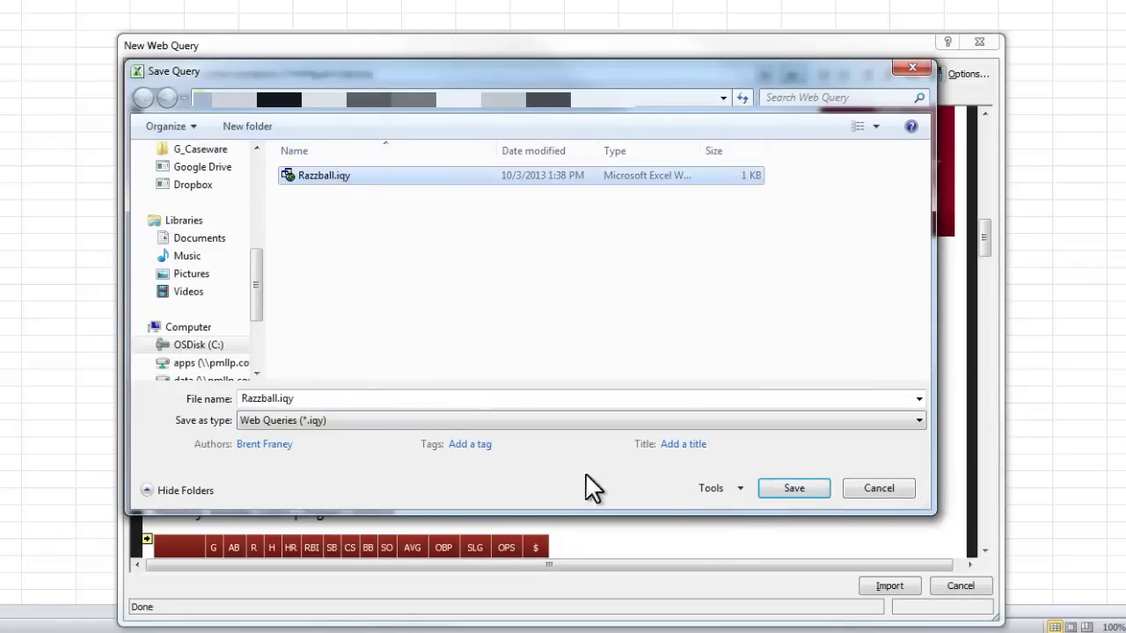
{"action": "left_click", "coordinate": [794, 488]}
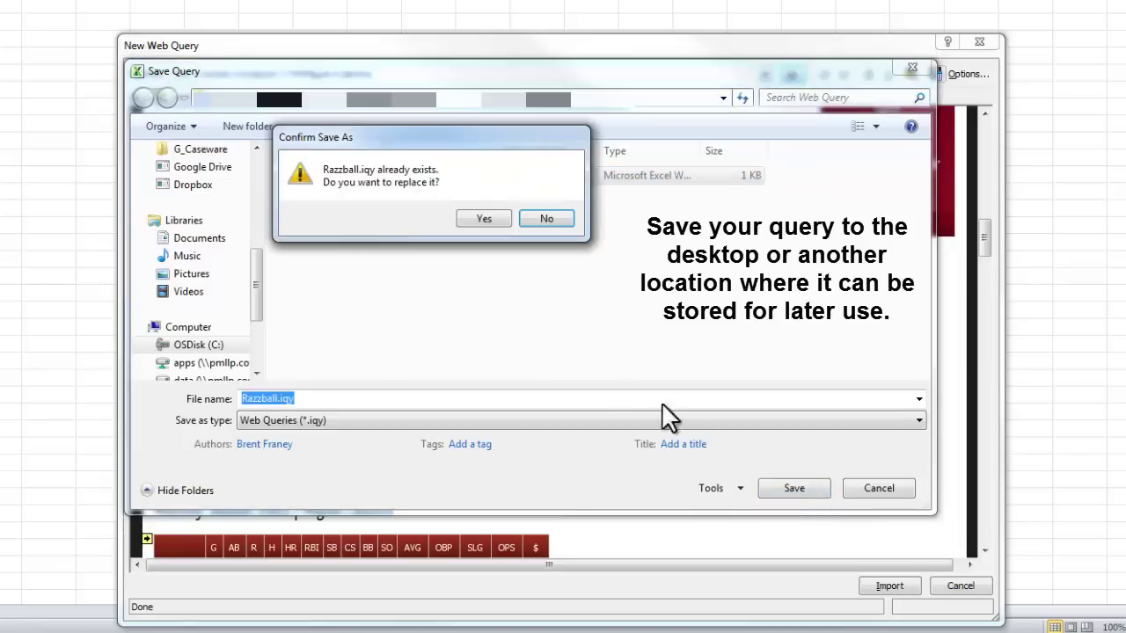
{"action": "left_click", "coordinate": [482, 217]}
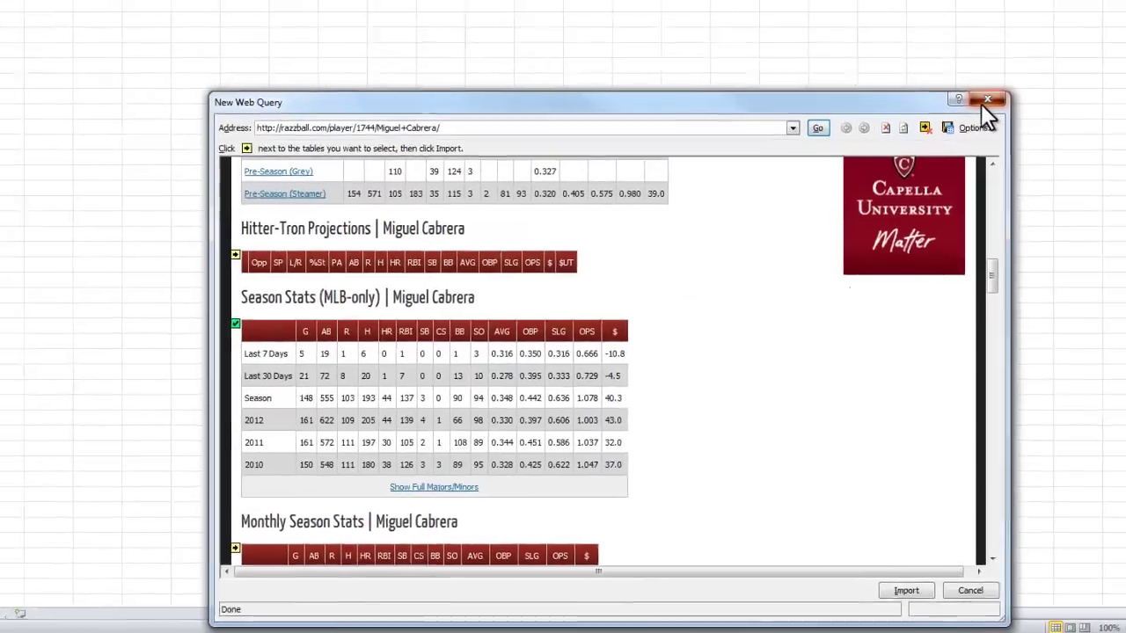
- Close the web query and view the Razzball page URL carrying player ID 1744
{"action": "left_click", "coordinate": [976, 44]}
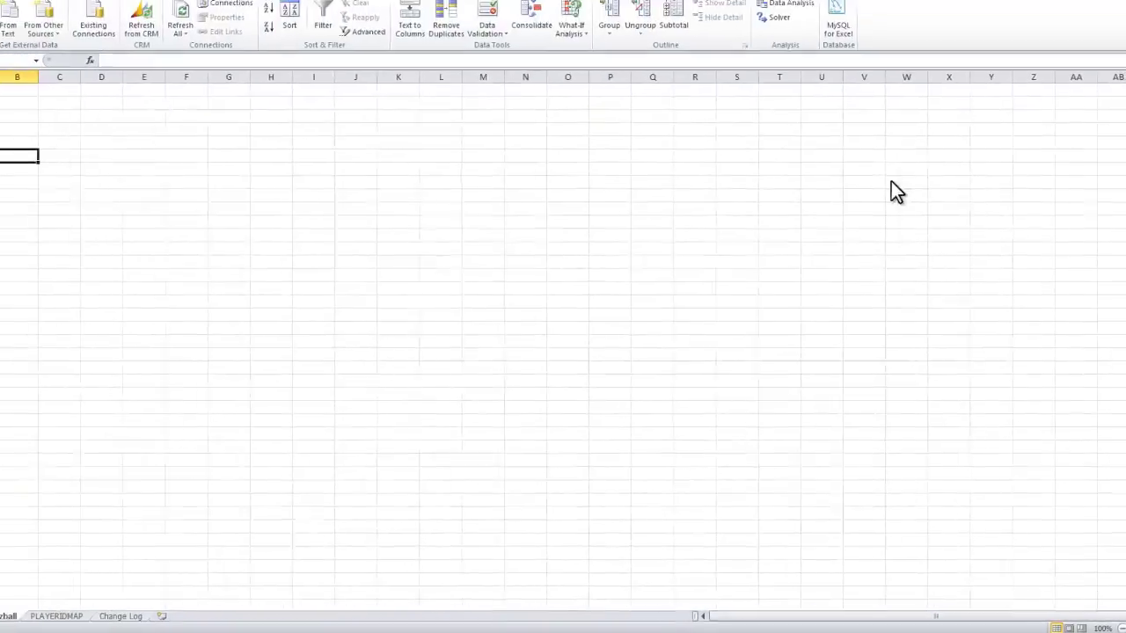
{"action": "mouse_move", "coordinate": [246, 631]}
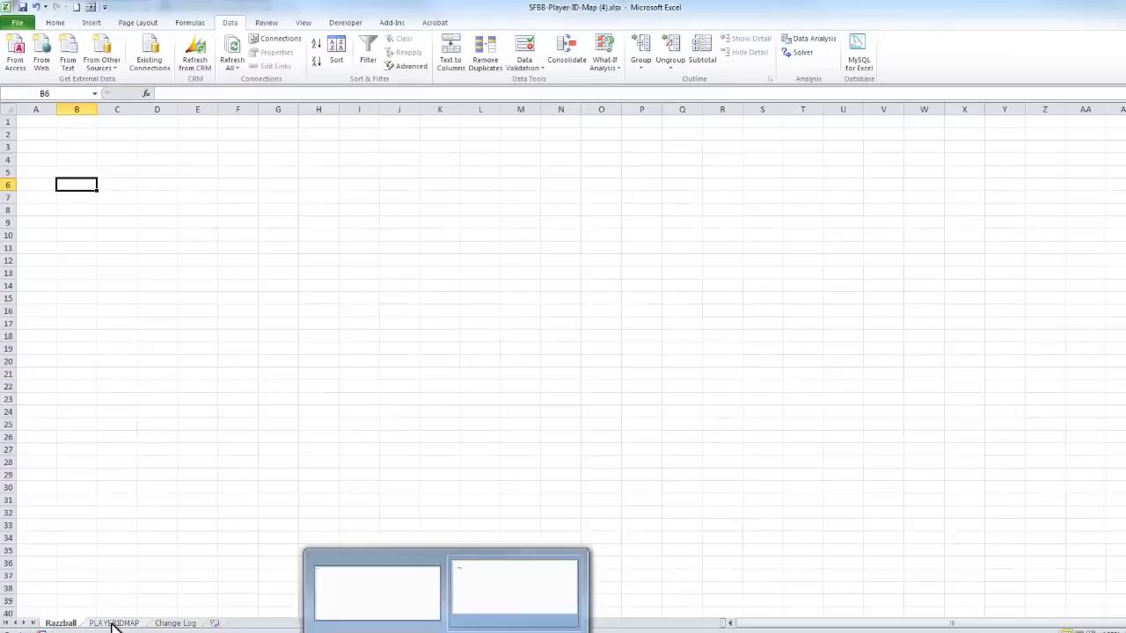
- Search the PLAYERIDMAP sheet for 1744, Miguel Cabrera's IDFANGRAPHS value
{"action": "left_click", "coordinate": [112, 623]}
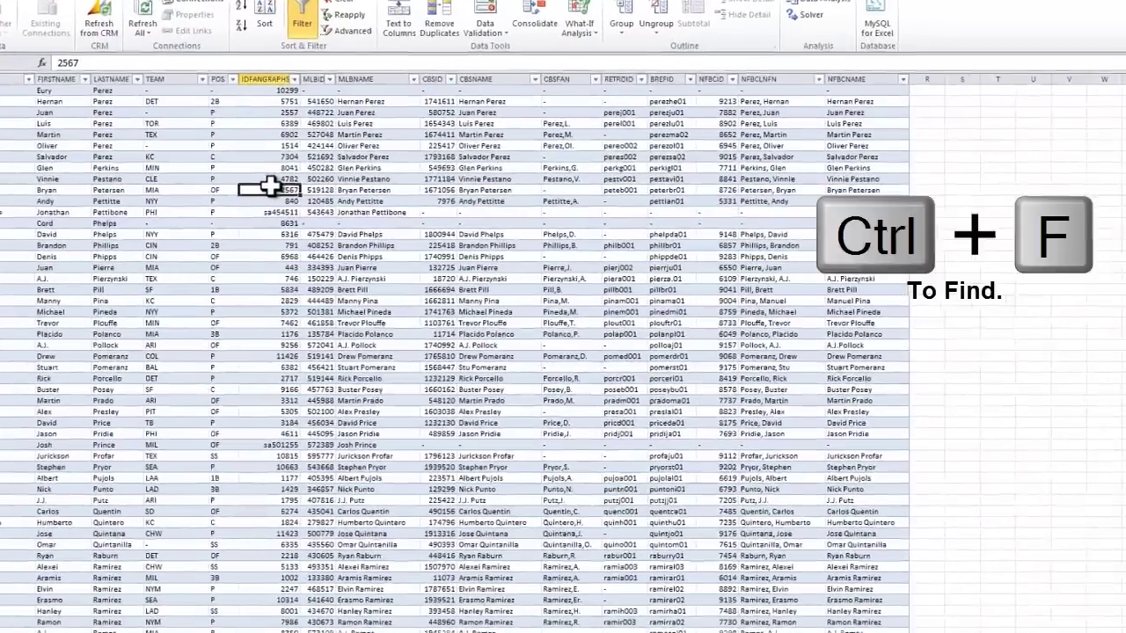
{"action": "key", "text": "ctrl+f"}
{"action": "type", "text": "17"}
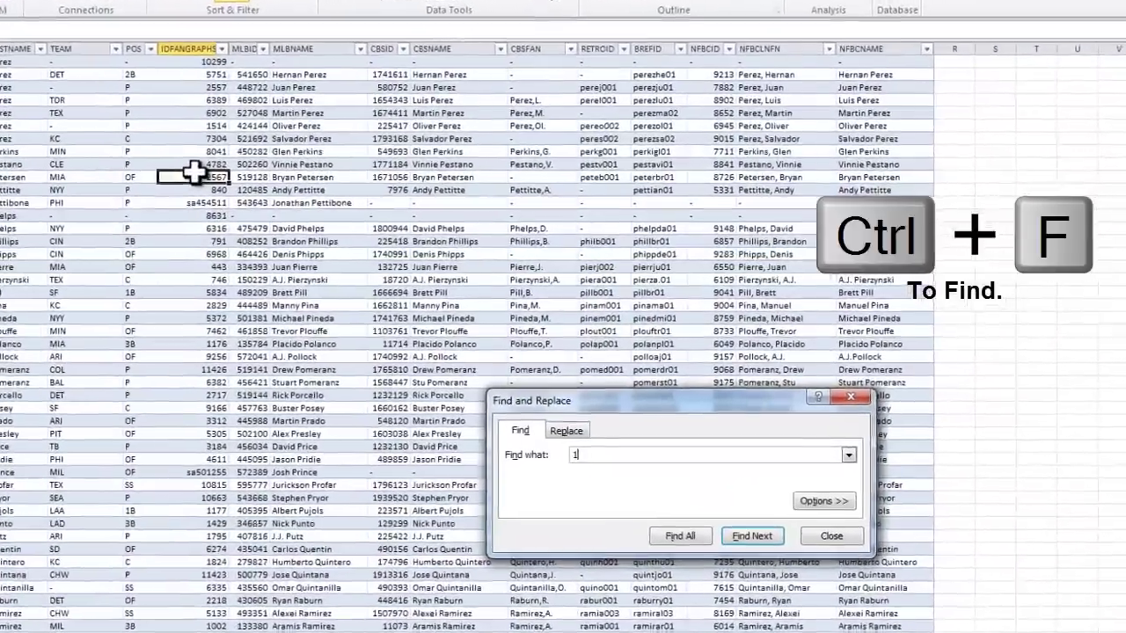
{"action": "type", "text": "44"}
{"action": "key", "text": "Return"}
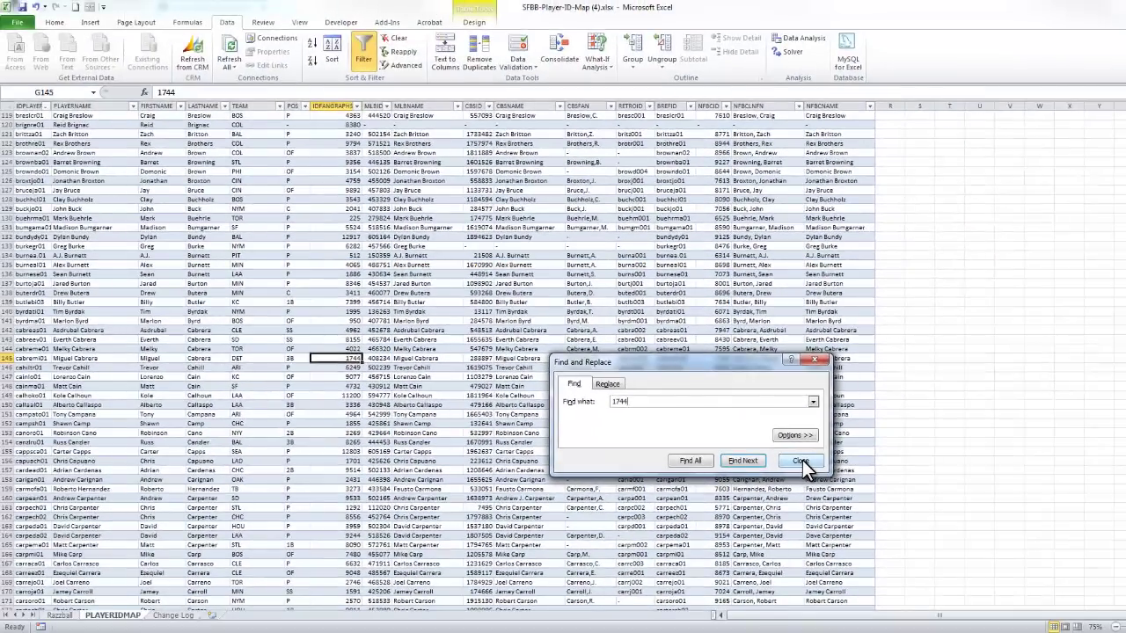
{"action": "left_click", "coordinate": [801, 461]}
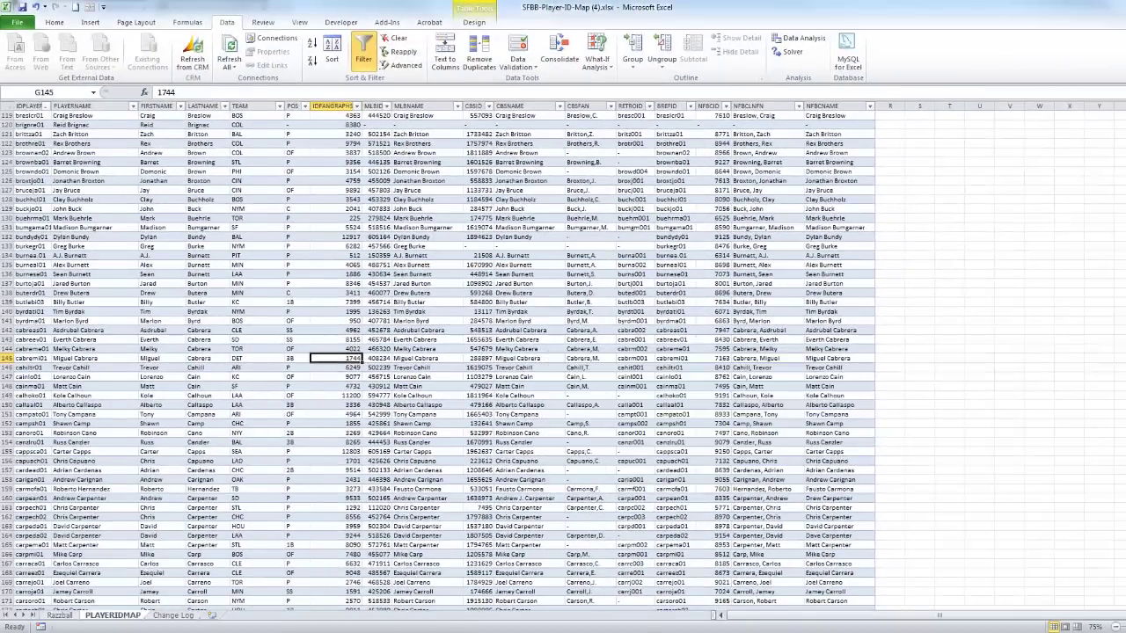
- Reload the Razzball page with the address trimmed to razzball.com/player/1744
{"action": "key", "text": "alt+Tab"}
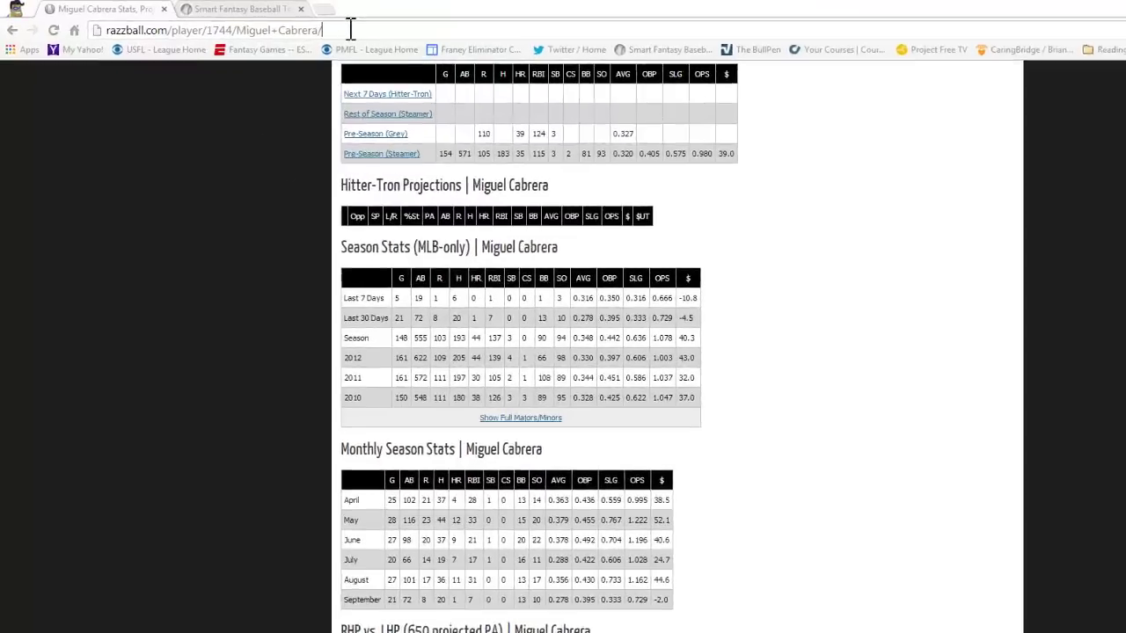
{"action": "left_click", "coordinate": [332, 25]}
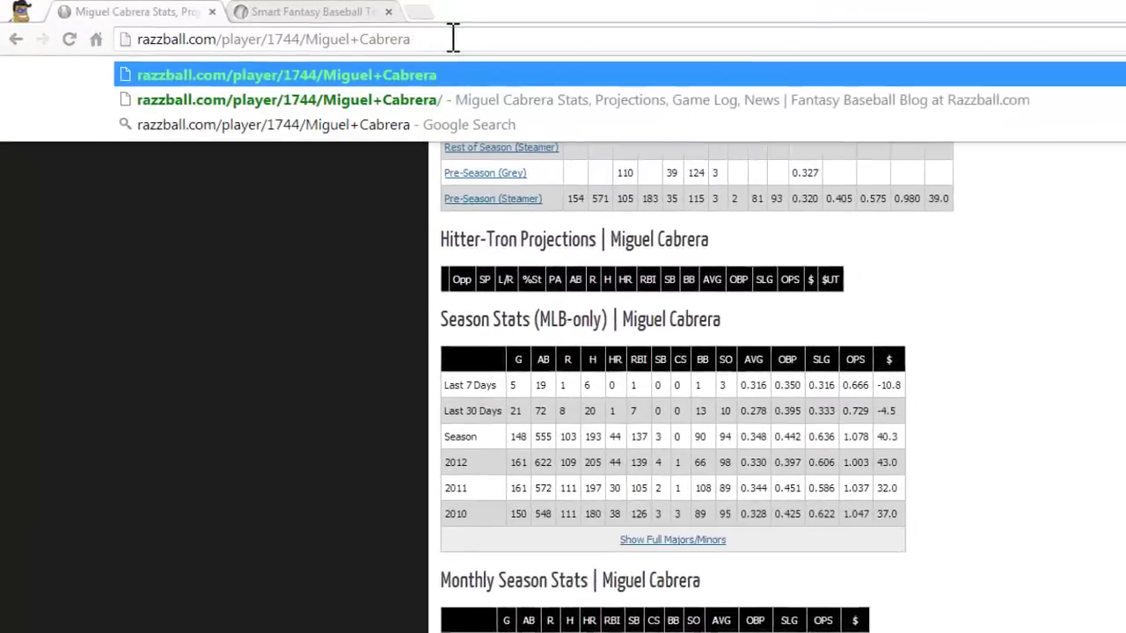
{"action": "key", "text": "BackSpace"}
{"action": "key", "text": "BackSpace"}
{"action": "key", "text": "BackSpace"}
{"action": "key", "text": "BackSpace"}
{"action": "key", "text": "BackSpace"}
{"action": "key", "text": "BackSpace"}
{"action": "key", "text": "BackSpace"}
{"action": "key", "text": "BackSpace"}
{"action": "key", "text": "BackSpace"}
{"action": "key", "text": "BackSpace"}
{"action": "key", "text": "BackSpace"}
{"action": "key", "text": "BackSpace"}
{"action": "key", "text": "BackSpace"}
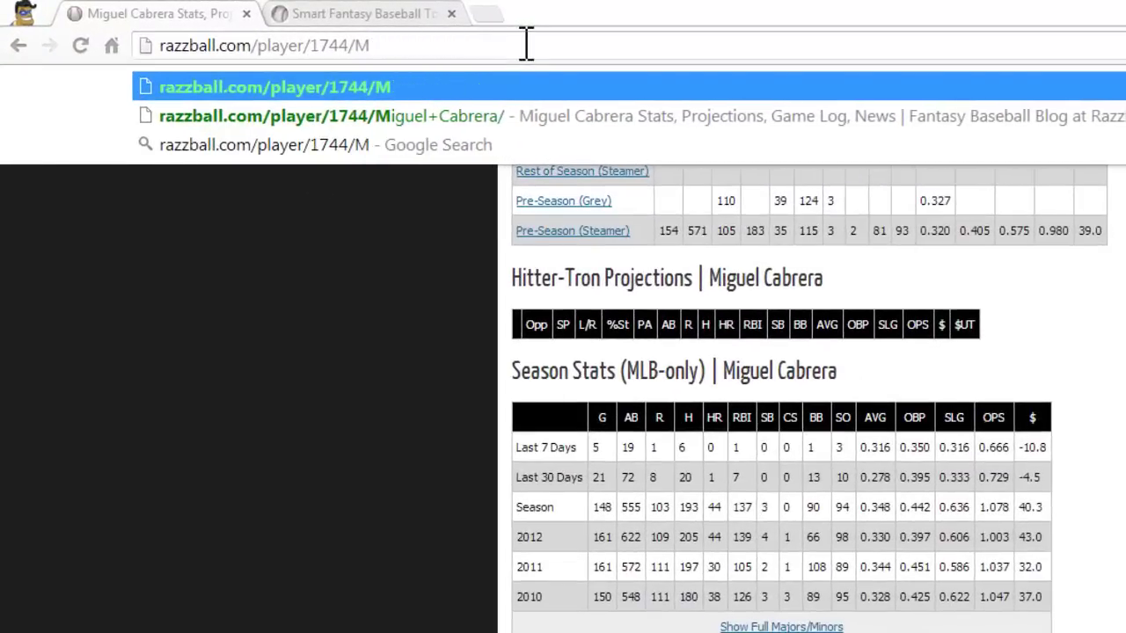
{"action": "key", "text": "BackSpace"}
{"action": "key", "text": "BackSpace"}
{"action": "key", "text": "Return"}
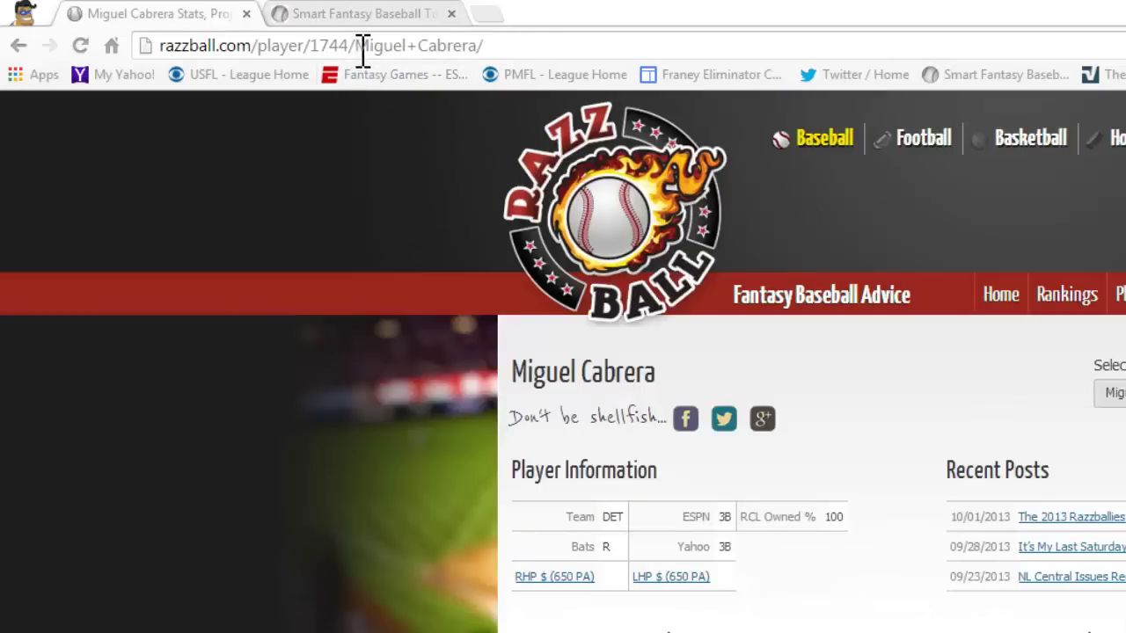
{"action": "left_click_drag", "start_coordinate": [356, 45], "coordinate": [143, 50]}
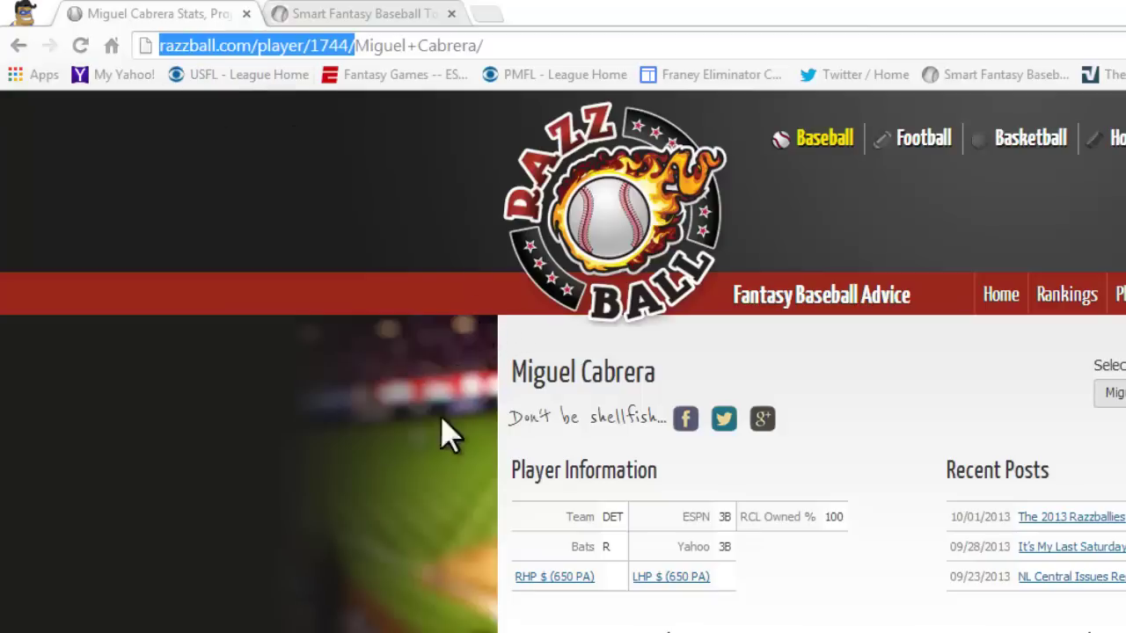
{"action": "key", "text": "alt+Tab"}
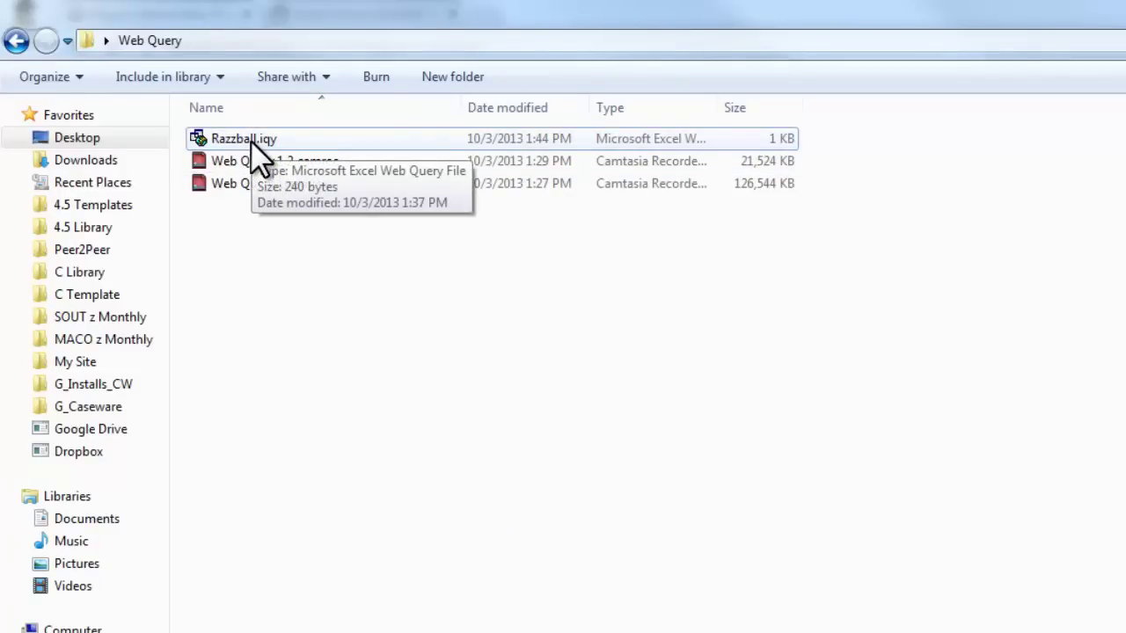
- Open Razzball.iqy from the Web Query folder with Edit with Notepad
{"action": "right_click", "coordinate": [251, 141]}
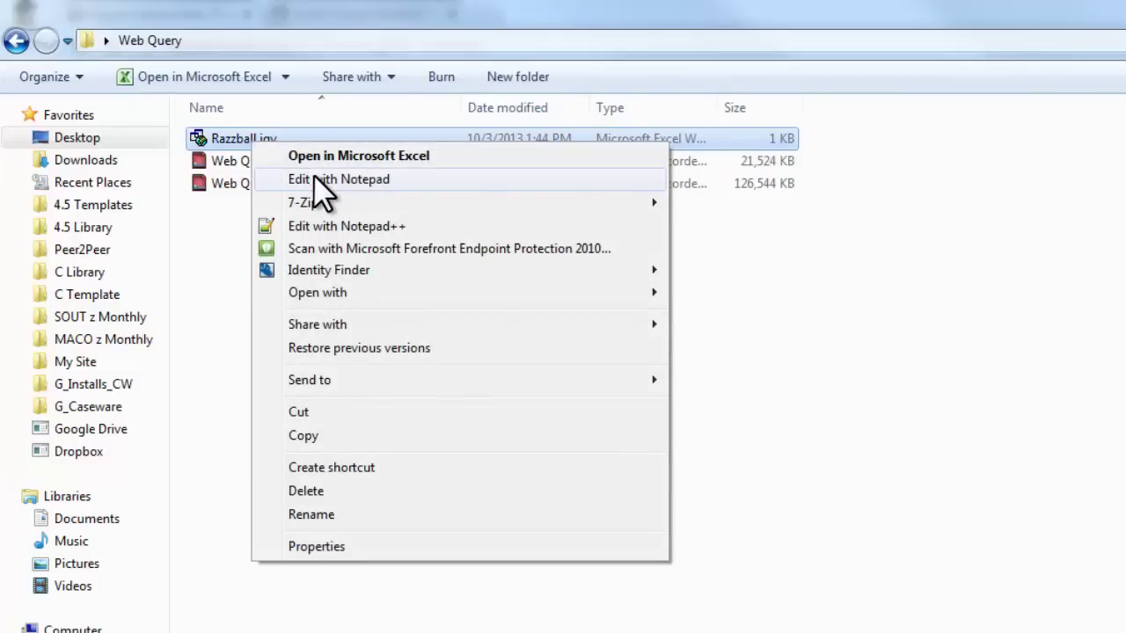
{"action": "left_click", "coordinate": [317, 179]}
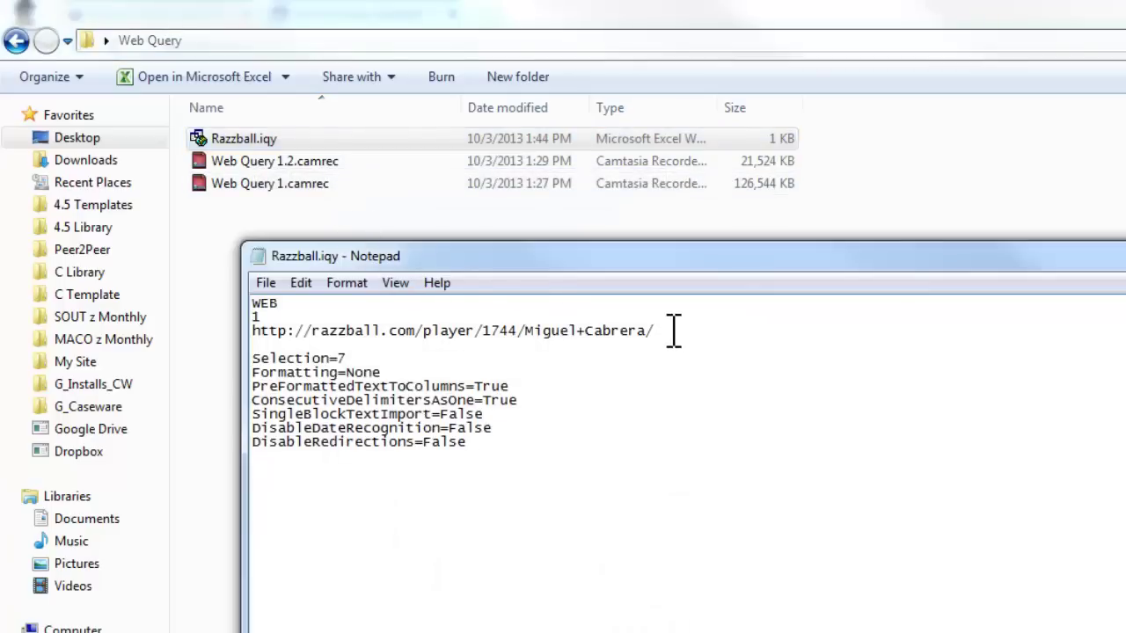
- Replace 1744/Miguel+Cabrera/ in the URL with ["PlayerID", "Enter Player ID Here"] and save
{"action": "left_click_drag", "start_coordinate": [674, 330], "coordinate": [486, 331]}
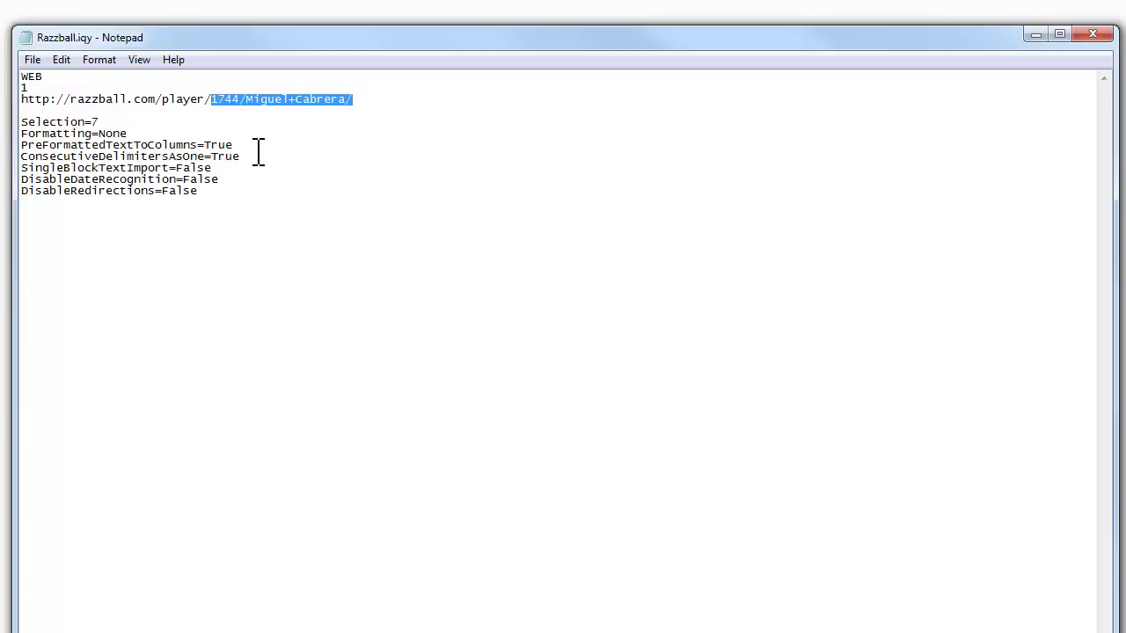
{"action": "type", "text": "["}
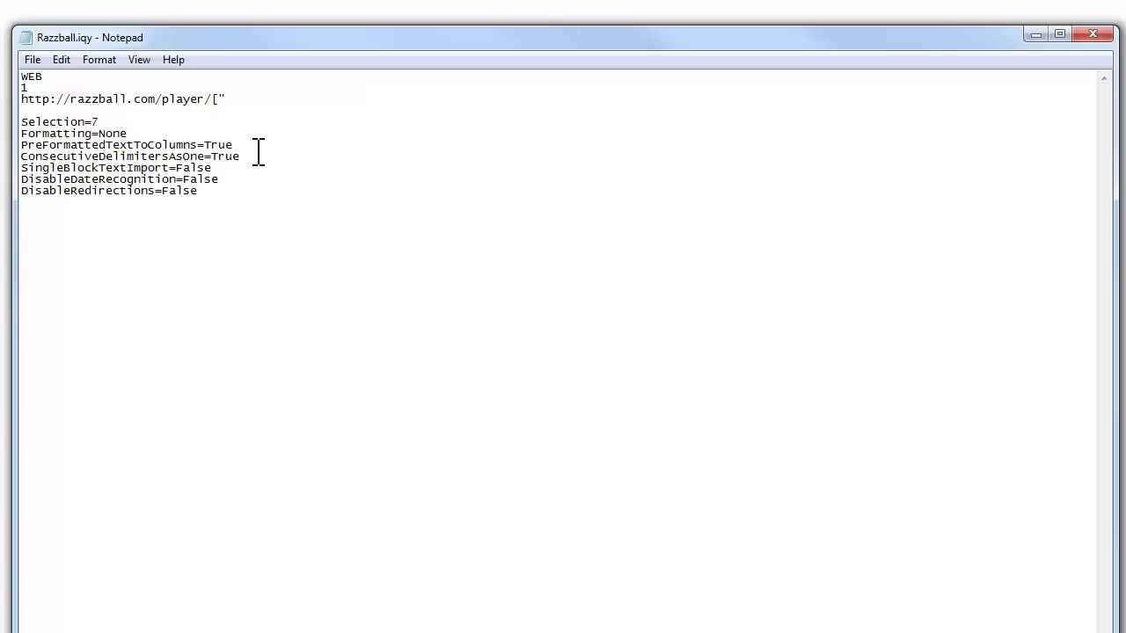
{"action": "type", "text": "\"Player"}
{"action": "key", "text": "BackSpace"}
{"action": "type", "text": "\", \"Enter Player ID Here"}
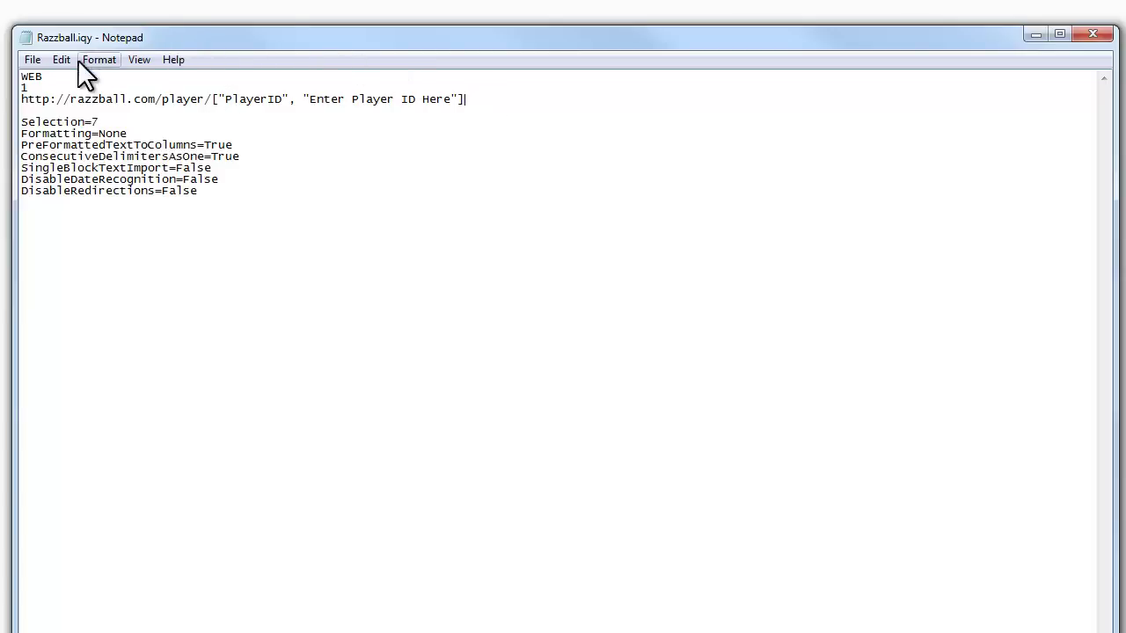
{"action": "left_click", "coordinate": [30, 61]}
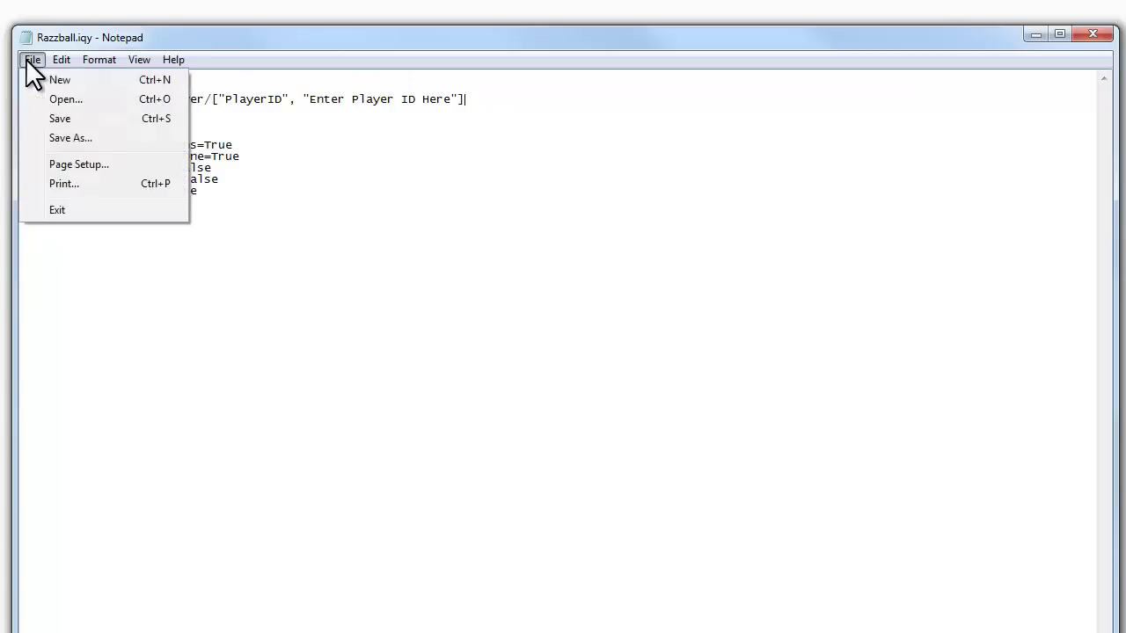
{"action": "left_click", "coordinate": [56, 117]}
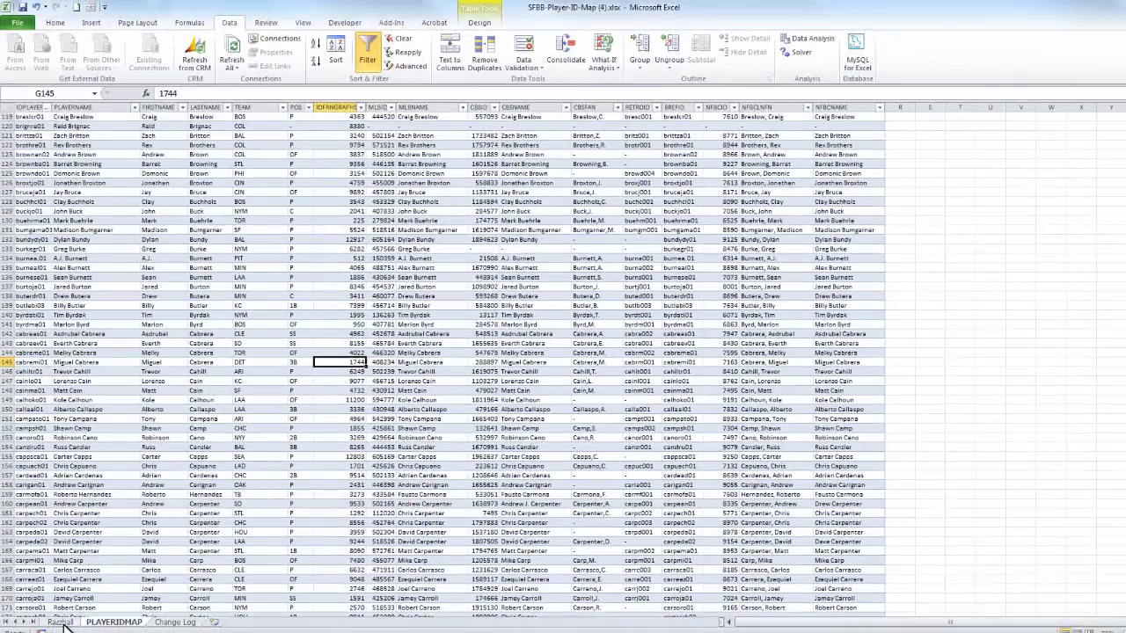
- On the Razzball sheet, enter 'Player Name:' in A6 and 'Player ID:' in A7, widening column A
{"action": "left_click", "coordinate": [60, 621]}
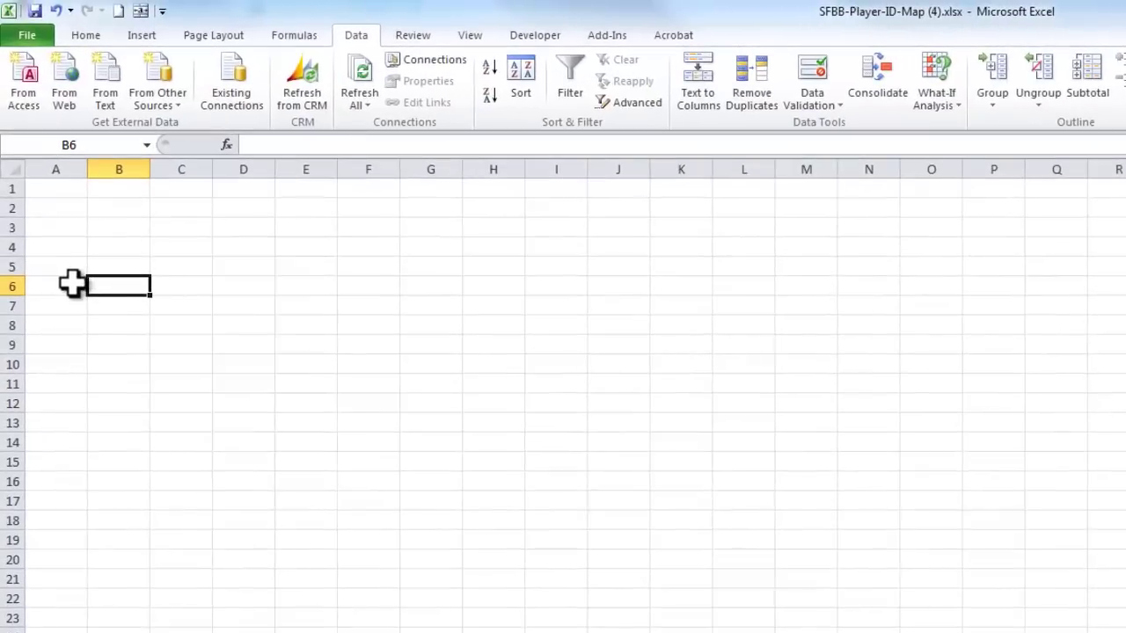
{"action": "left_click", "coordinate": [70, 283]}
{"action": "type", "text": "Play"}
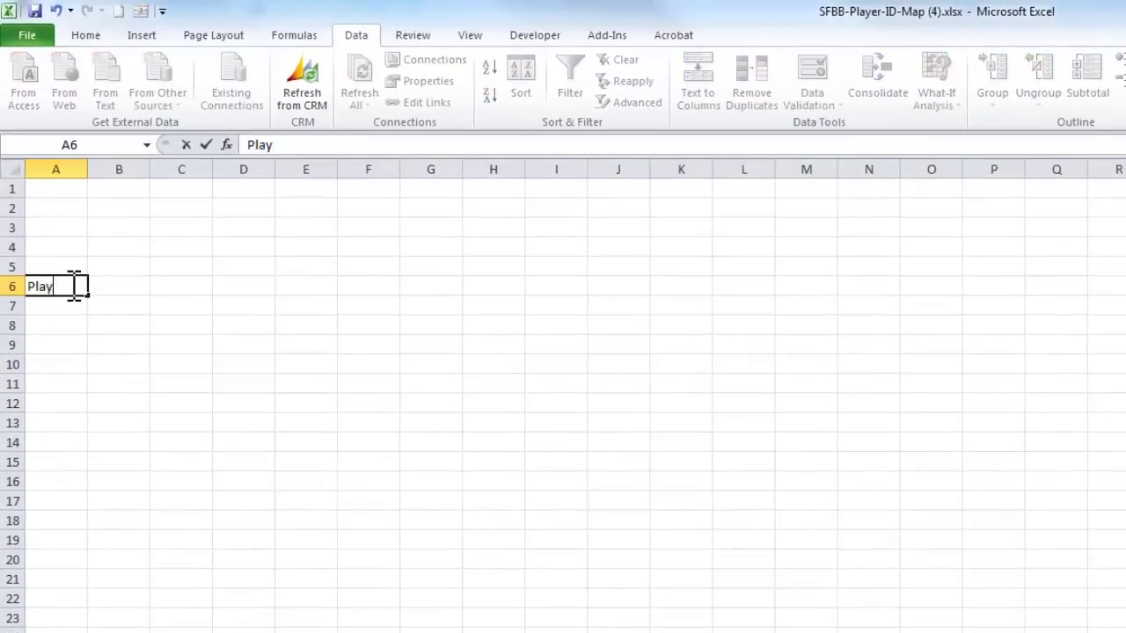
{"action": "type", "text": "er Name:"}
{"action": "key", "text": "Return"}
{"action": "type", "text": "P"}
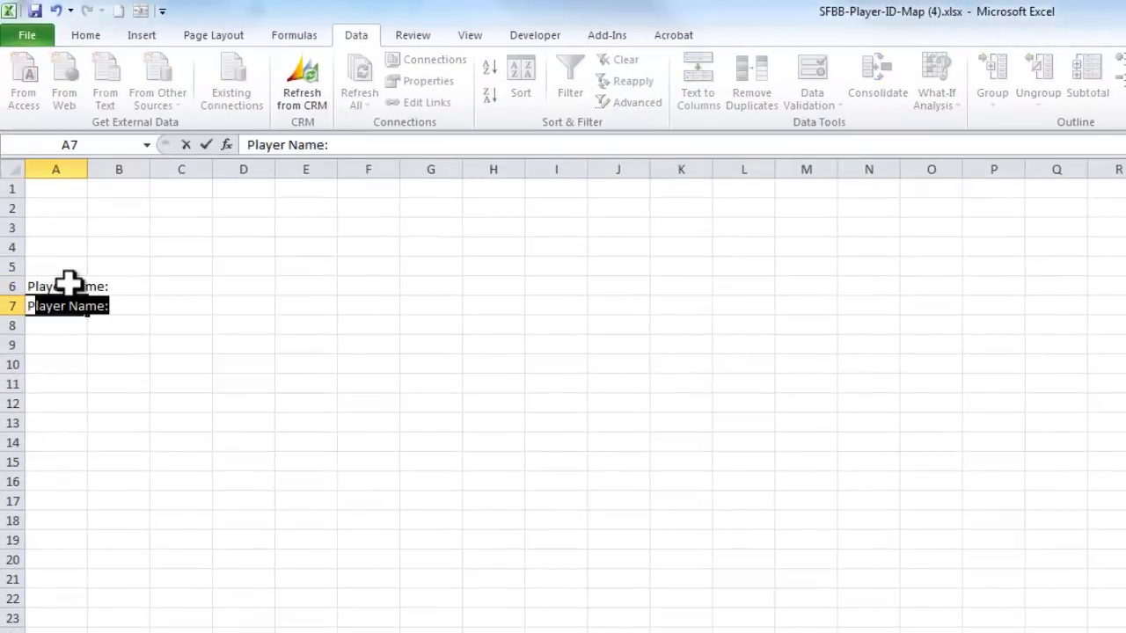
{"action": "type", "text": "layer ID:"}
{"action": "key", "text": "Tab"}
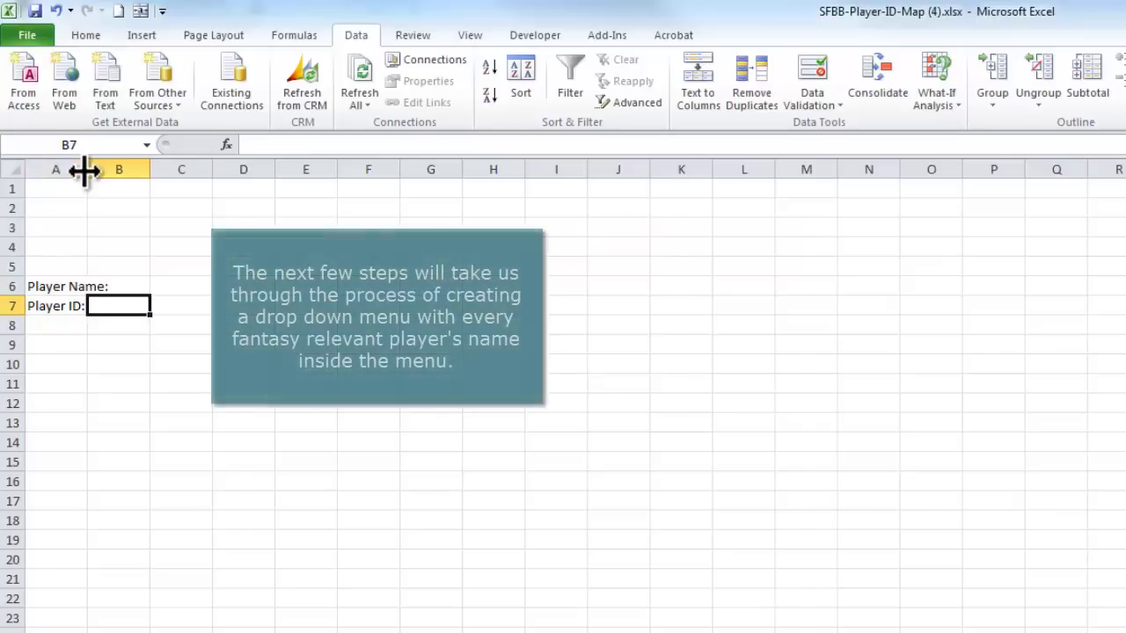
{"action": "left_click_drag", "start_coordinate": [86, 161], "coordinate": [113, 163]}
{"action": "left_click", "coordinate": [140, 283]}
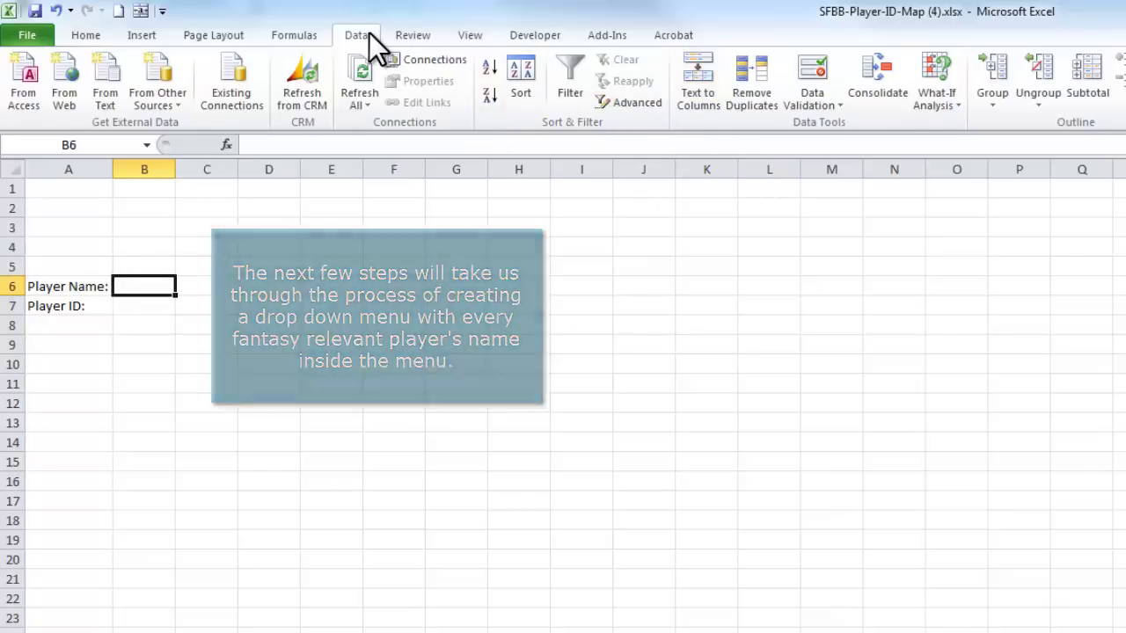
- Give B6 a List data validation sourced from PLAYERIDMAP's PLAYERNAME column ($B$2:$B$1136)
{"action": "left_click", "coordinate": [823, 103]}
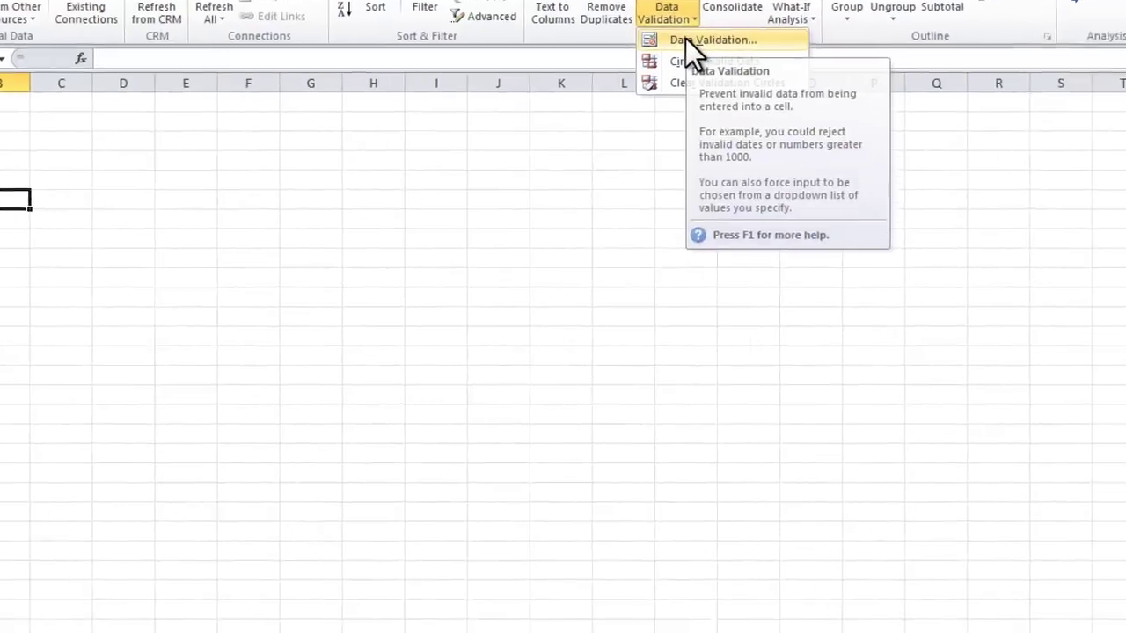
{"action": "left_click", "coordinate": [832, 126]}
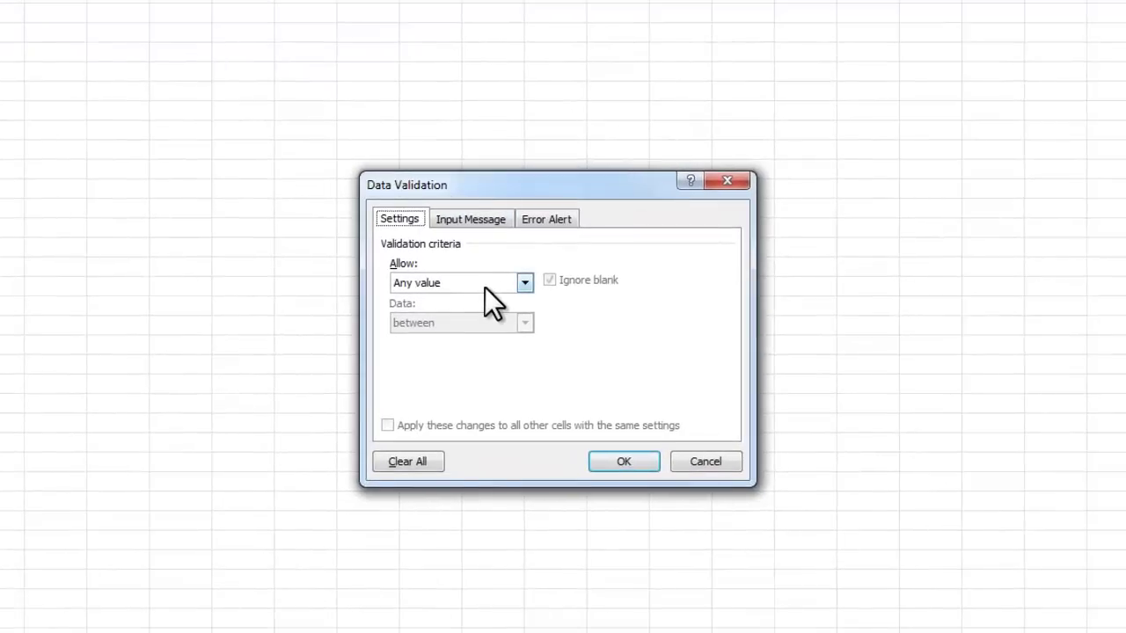
{"action": "left_click", "coordinate": [697, 411]}
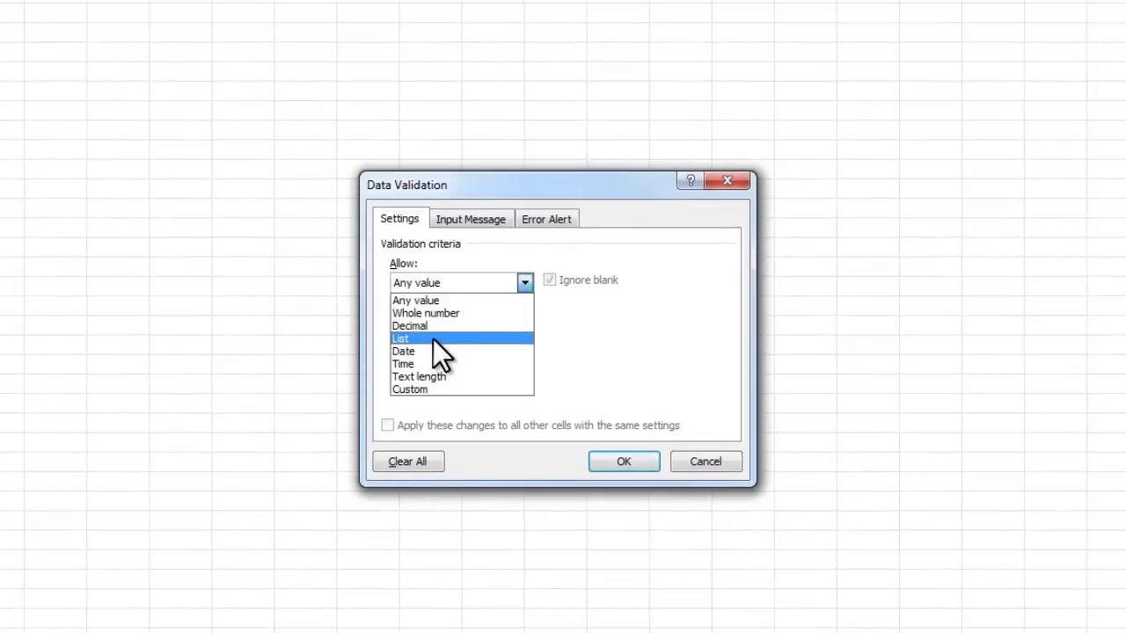
{"action": "left_click", "coordinate": [433, 339]}
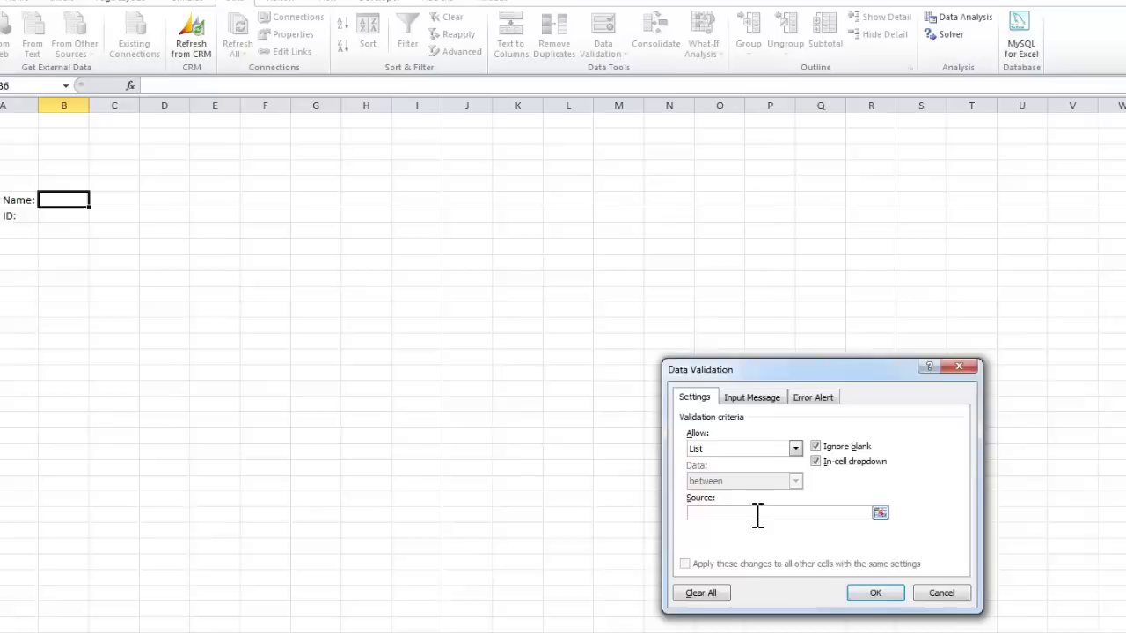
{"action": "left_click", "coordinate": [757, 515]}
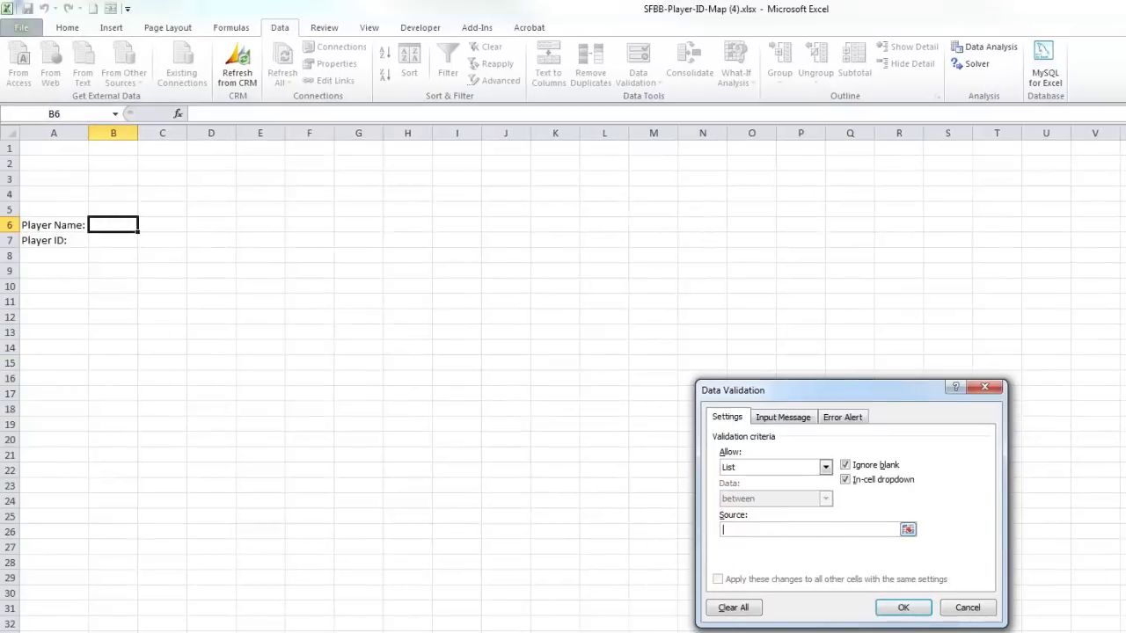
{"action": "left_click", "coordinate": [208, 627]}
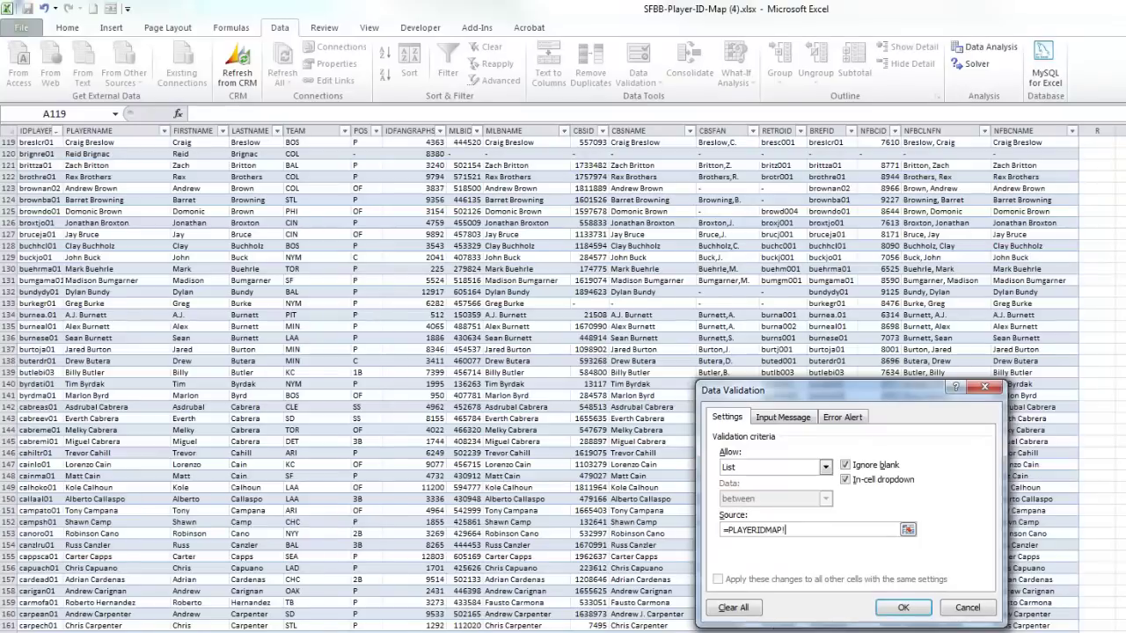
{"action": "left_click", "coordinate": [411, 120]}
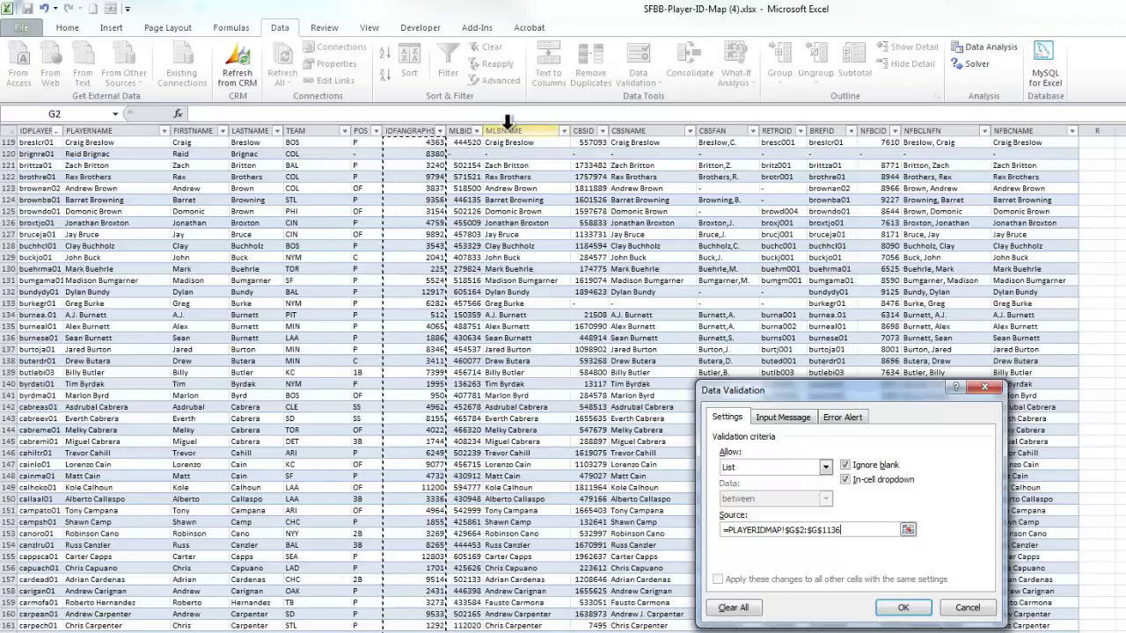
{"action": "left_click", "coordinate": [106, 128]}
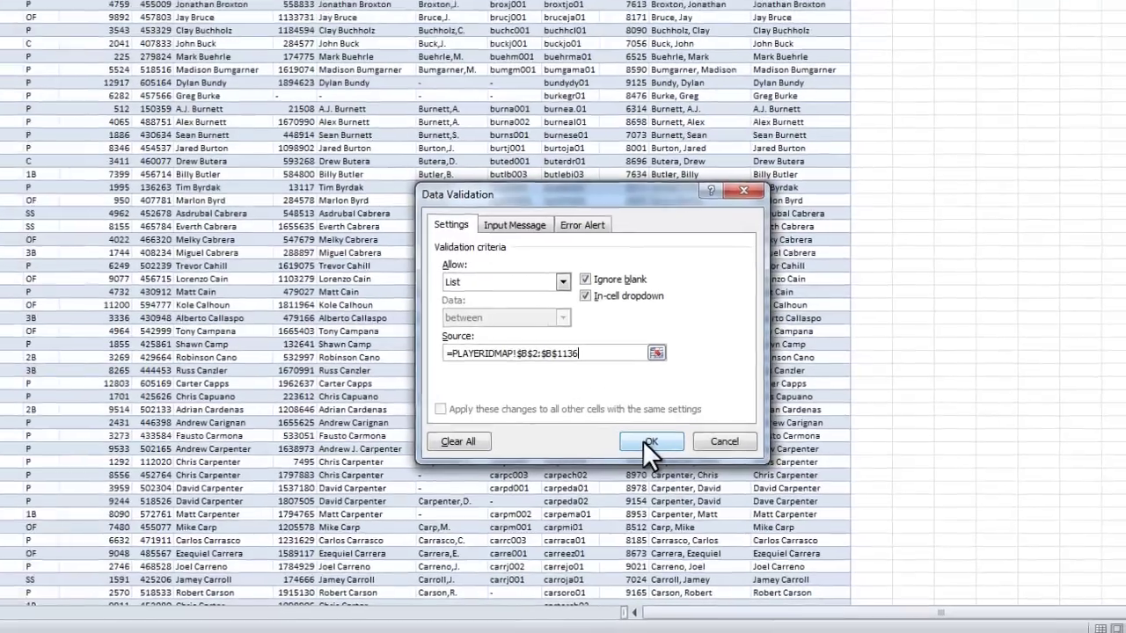
{"action": "left_click", "coordinate": [632, 431]}
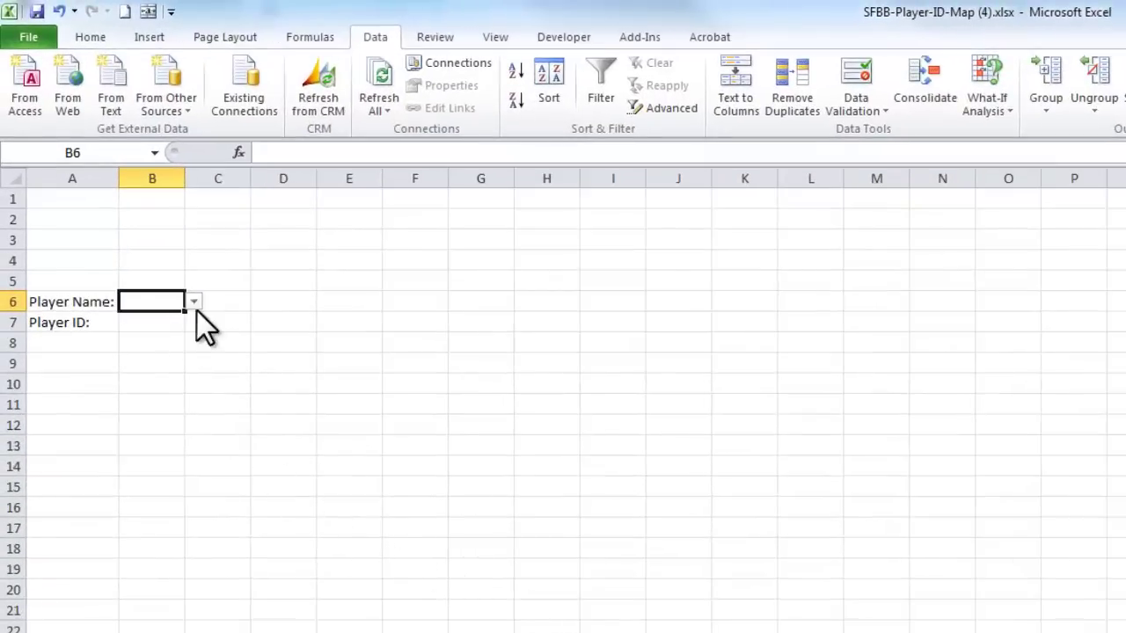
- Check B6's player-name drop-down, then widen column B to fit the names
{"action": "left_click", "coordinate": [195, 303]}
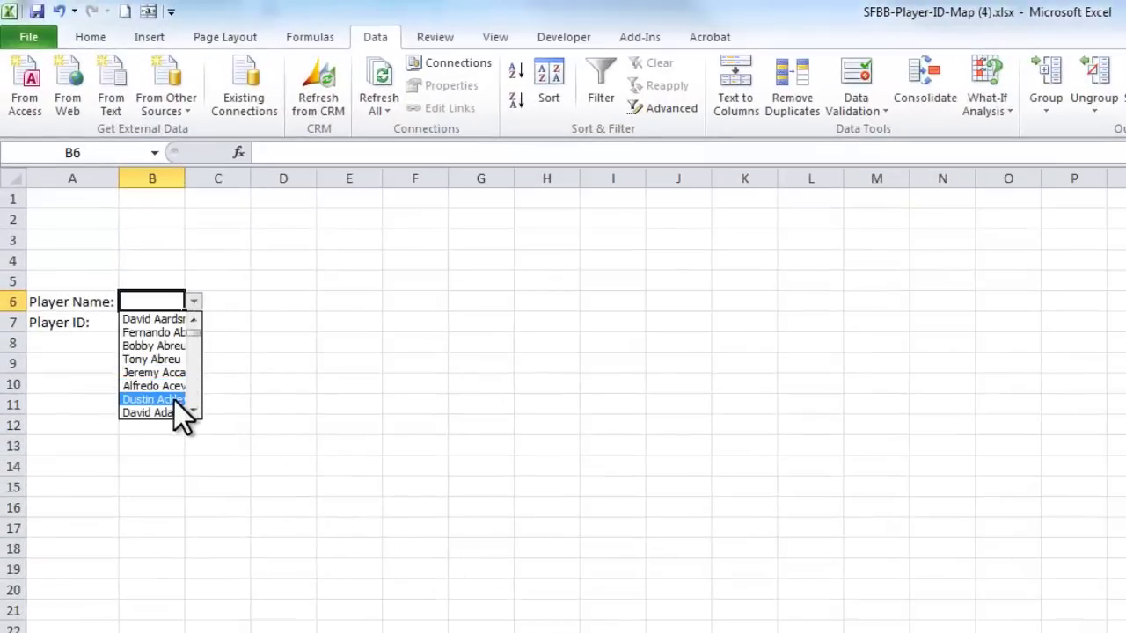
{"action": "key", "text": "Escape"}
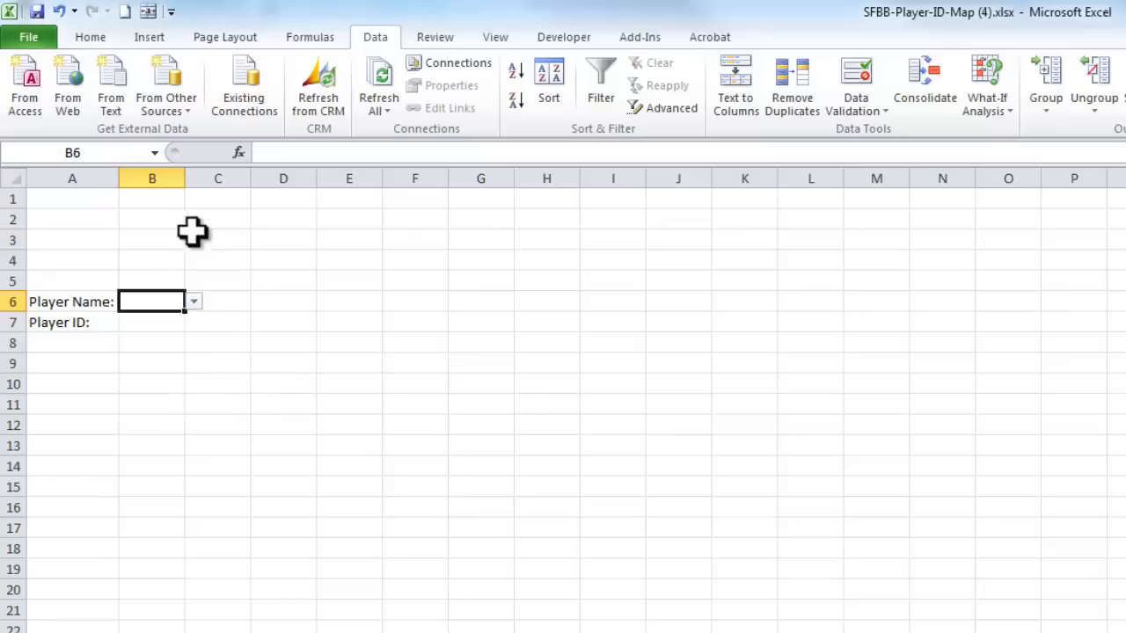
{"action": "left_click_drag", "start_coordinate": [182, 185], "coordinate": [239, 203]}
- Insert a VLOOKUP function into cell B7 through the function search
{"action": "left_click", "coordinate": [192, 326]}
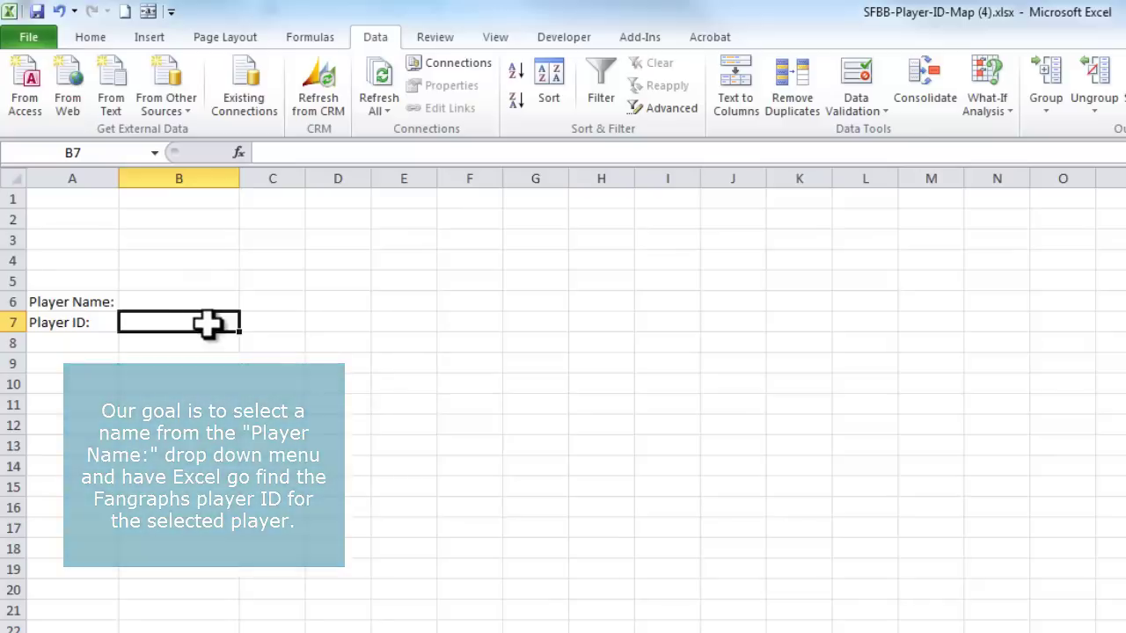
{"action": "left_click", "coordinate": [240, 153]}
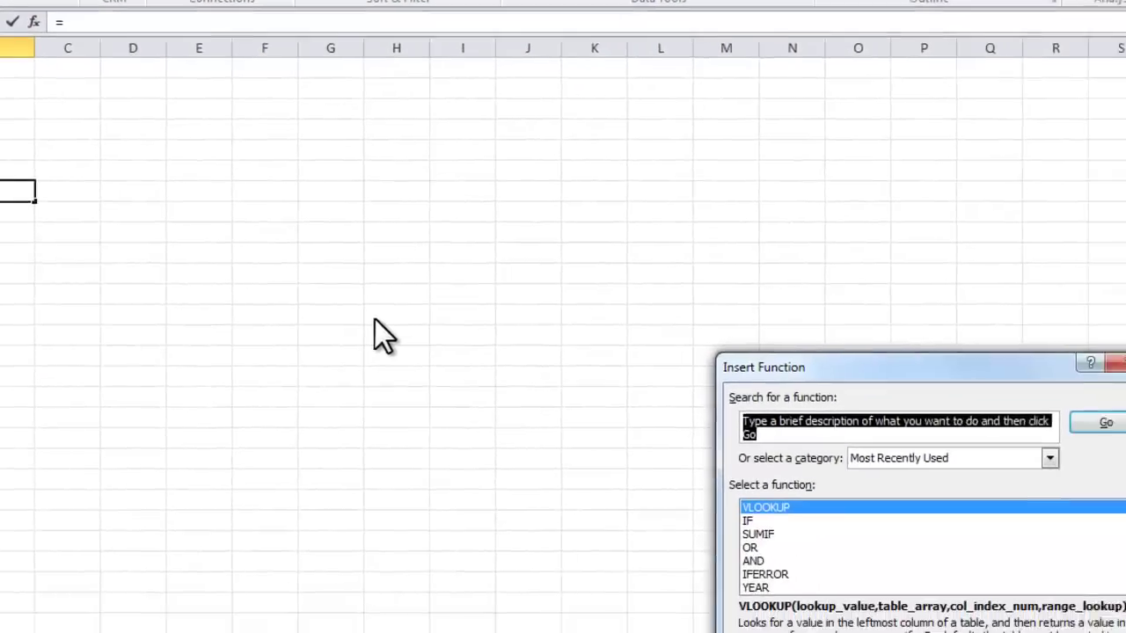
{"action": "type", "text": "vlookup"}
{"action": "key", "text": "Return"}
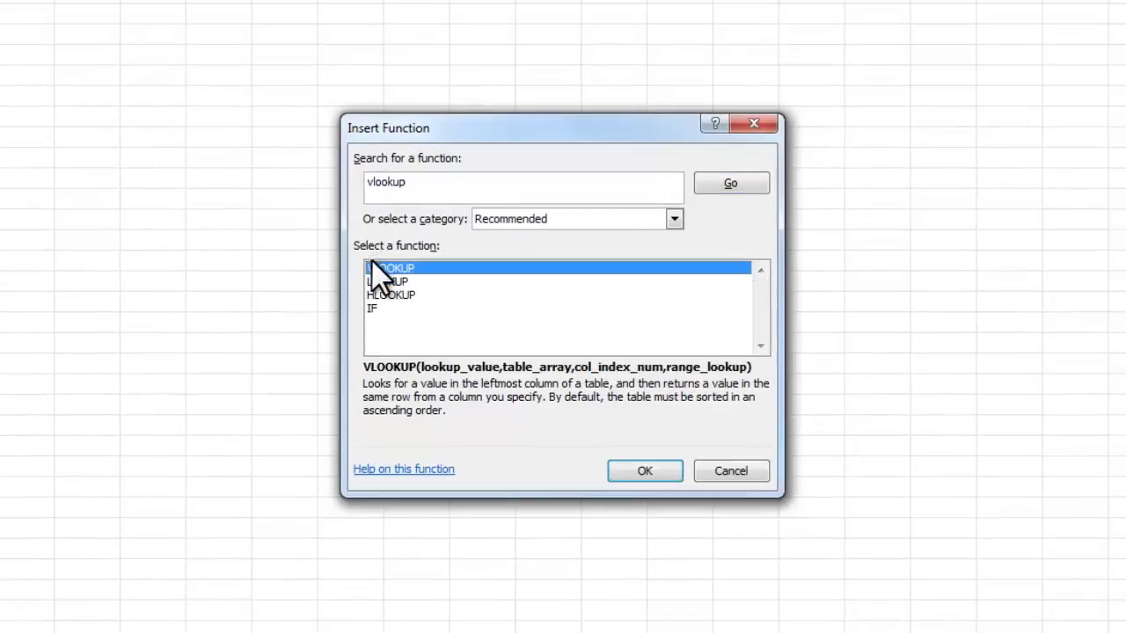
{"action": "left_click", "coordinate": [640, 475]}
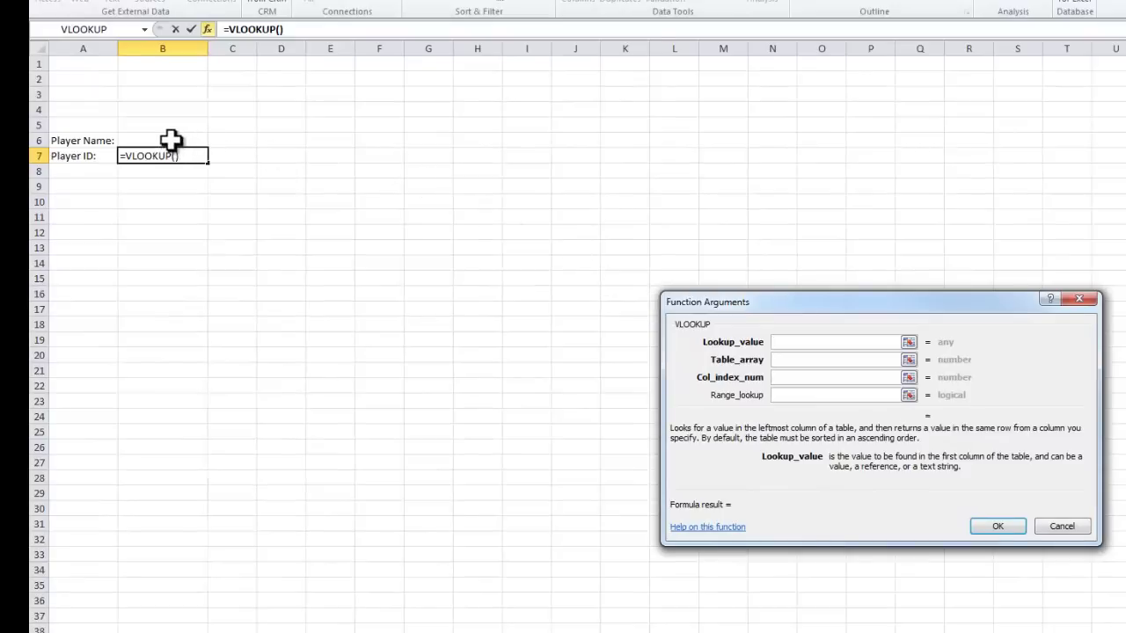
- Set the VLOOKUP lookup value to B6 and table array to PLAYERIDMAP[[PLAYERNAME]:[IDFANGRAPHS]]
{"action": "left_click", "coordinate": [170, 139]}
{"action": "left_click", "coordinate": [808, 360]}
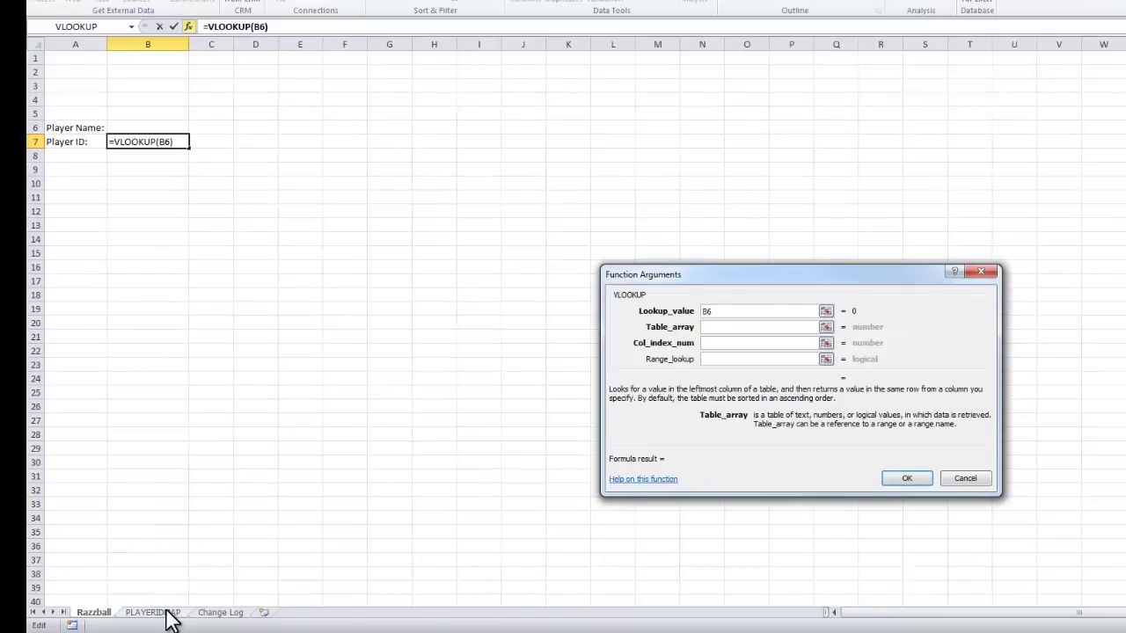
{"action": "left_click", "coordinate": [167, 614]}
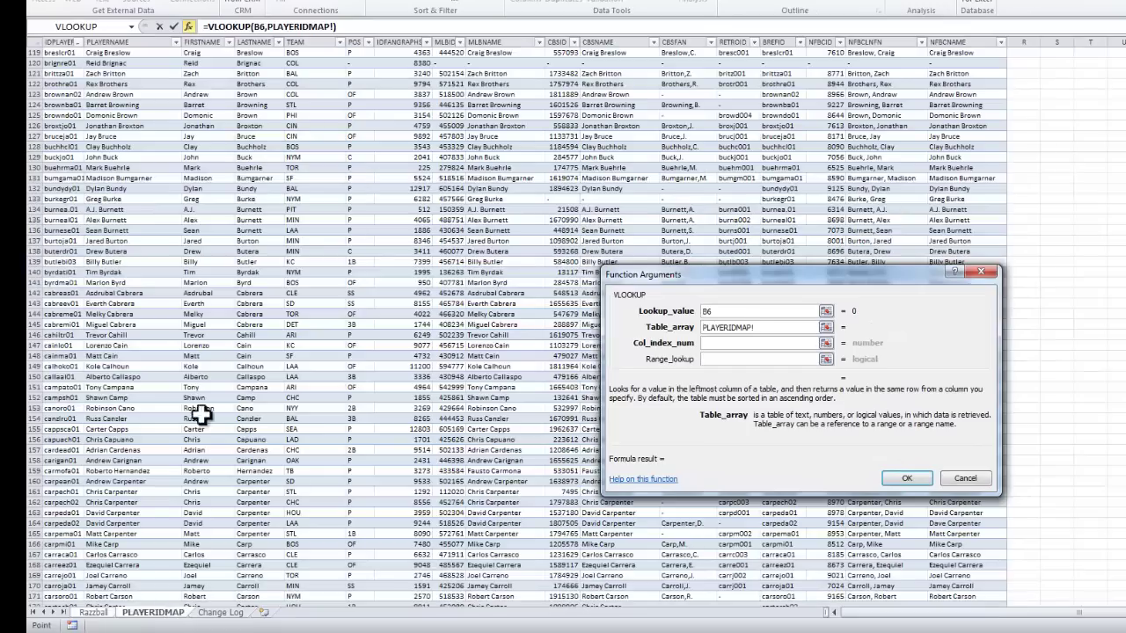
{"action": "left_click_drag", "start_coordinate": [135, 39], "coordinate": [426, 41]}
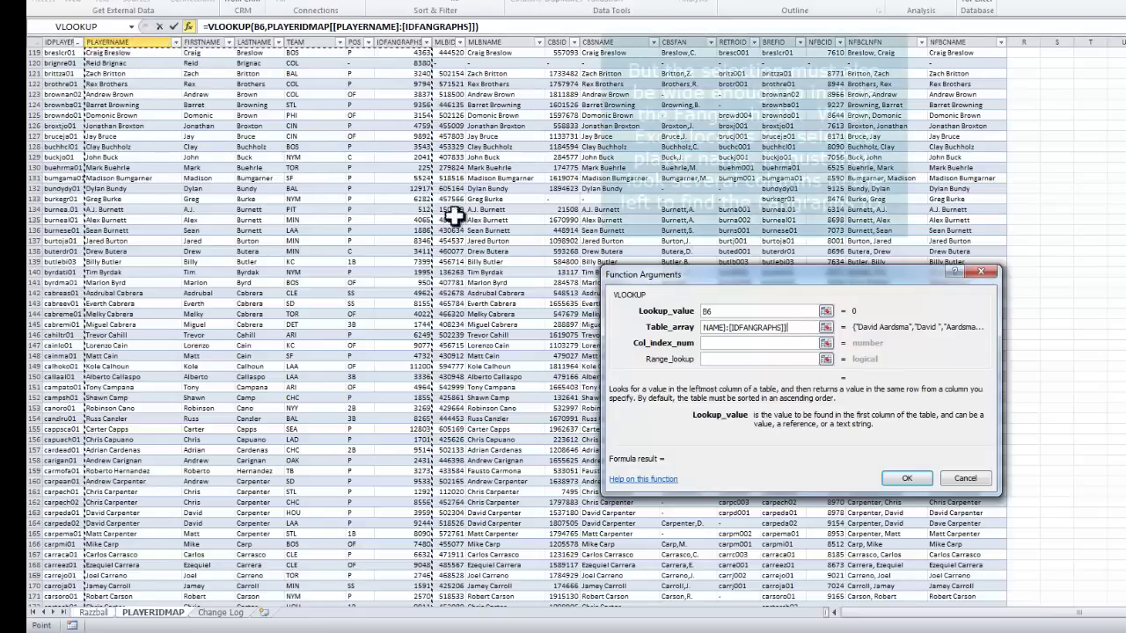
{"action": "left_click", "coordinate": [796, 343]}
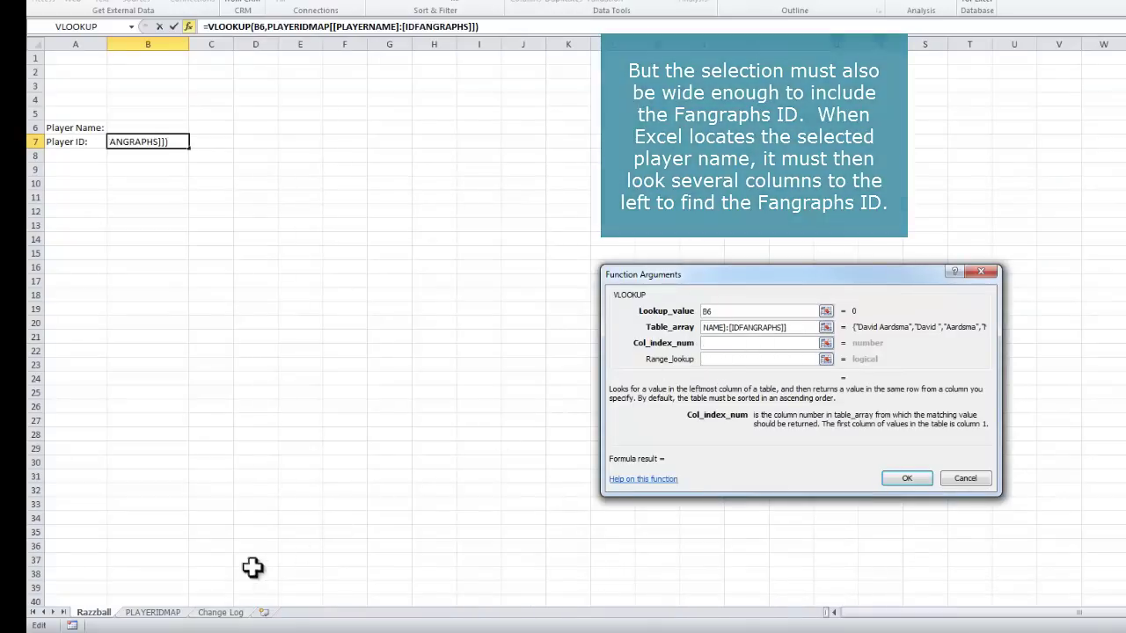
- Set the VLOOKUP column index to 6 and range lookup to FALSE
{"action": "left_click", "coordinate": [175, 613]}
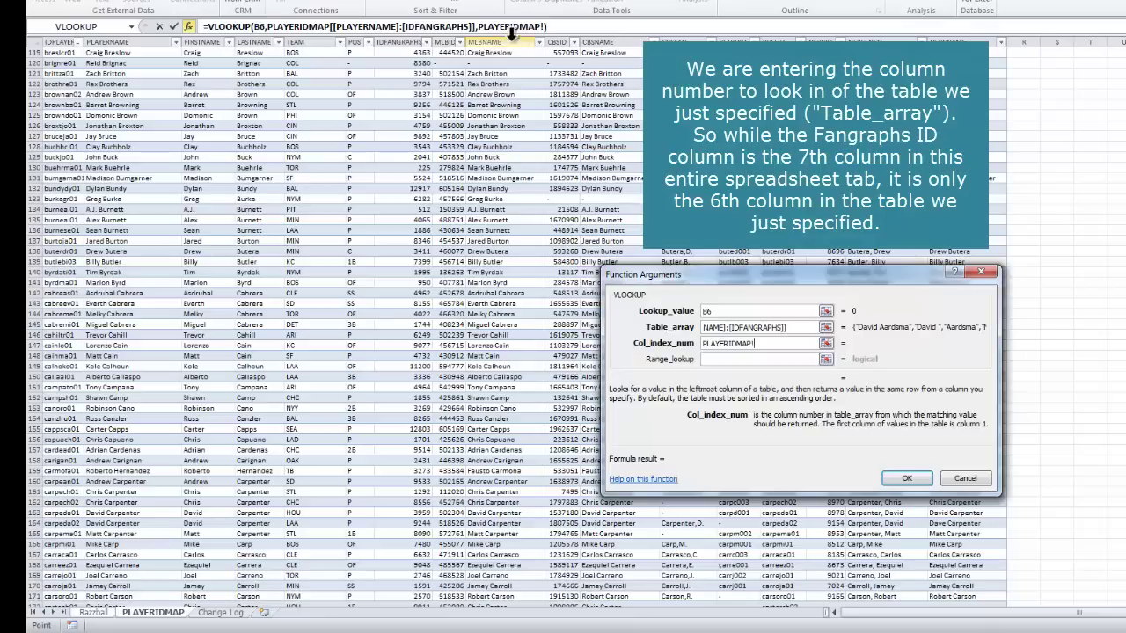
{"action": "key", "text": "BackSpace"}
{"action": "key", "text": "BackSpace"}
{"action": "key", "text": "BackSpace"}
{"action": "key", "text": "BackSpace"}
{"action": "key", "text": "BackSpace"}
{"action": "key", "text": "BackSpace"}
{"action": "key", "text": "BackSpace"}
{"action": "key", "text": "BackSpace"}
{"action": "key", "text": "BackSpace"}
{"action": "key", "text": "BackSpace"}
{"action": "key", "text": "BackSpace"}
{"action": "key", "text": "BackSpace"}
{"action": "type", "text": "6"}
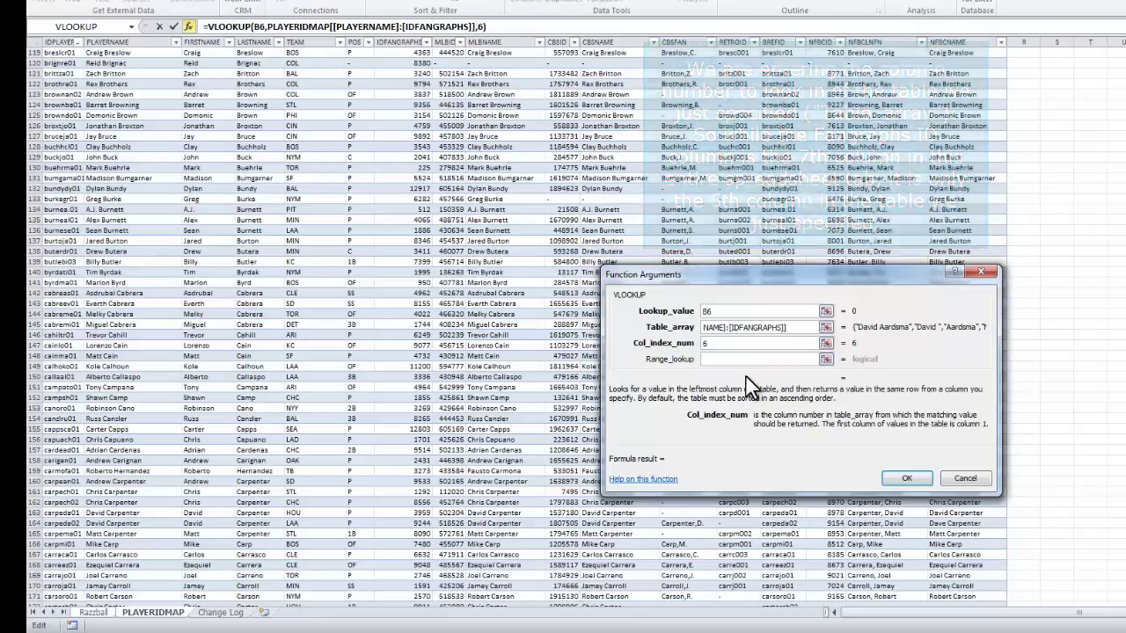
{"action": "left_click", "coordinate": [749, 356]}
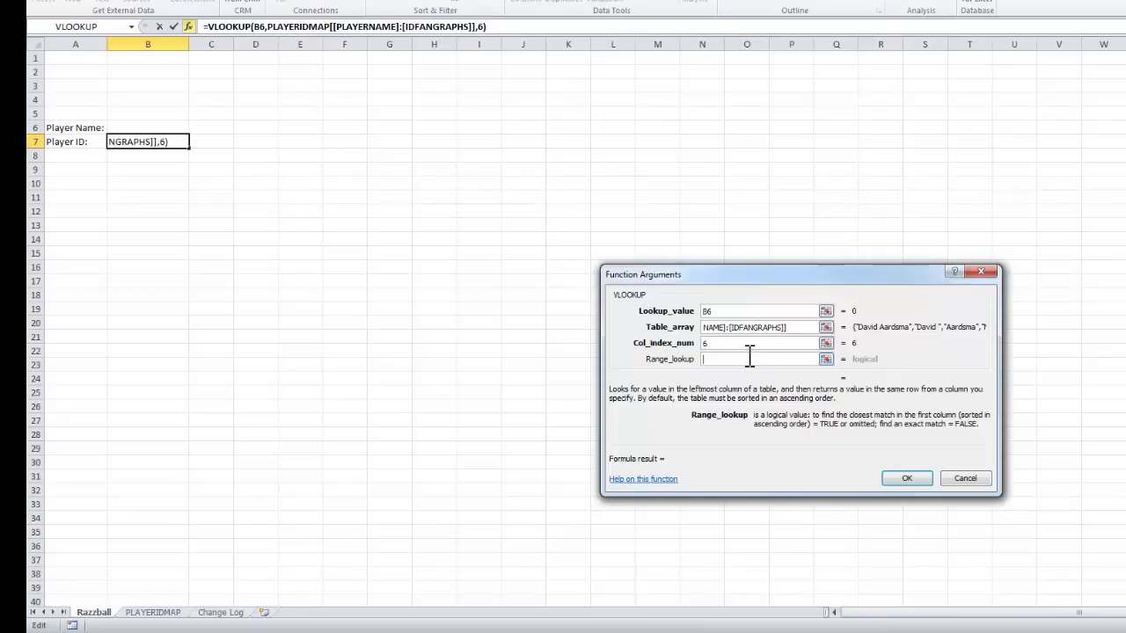
{"action": "type", "text": "FALSE"}
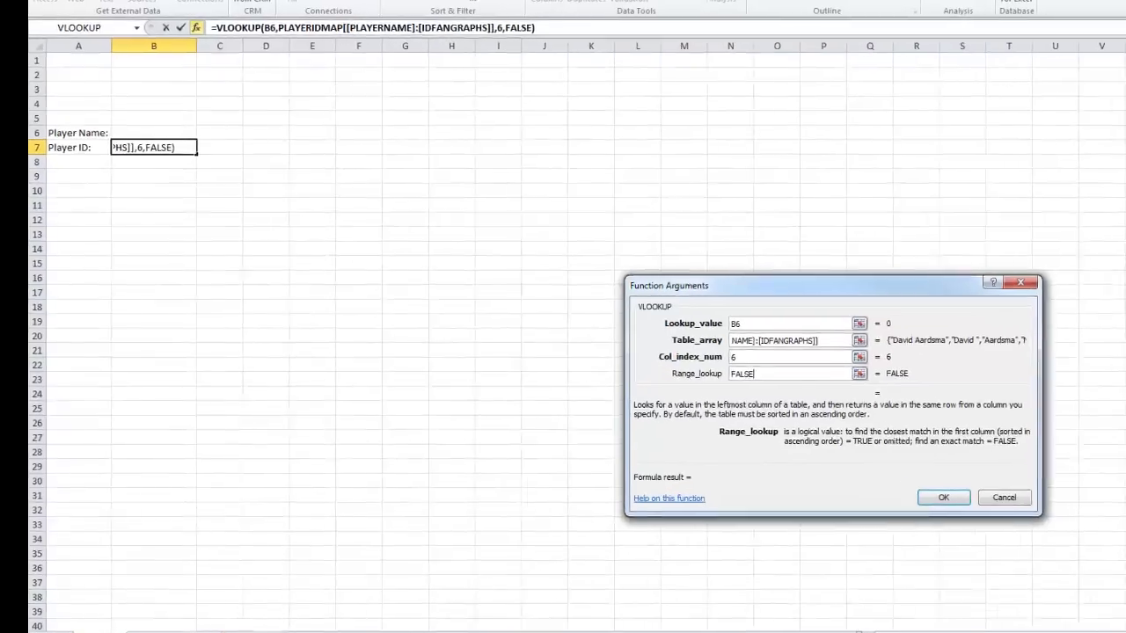
- Delete the stray table reference after FALSE and finish the VLOOKUP formula in B7
{"action": "left_click", "coordinate": [152, 612]}
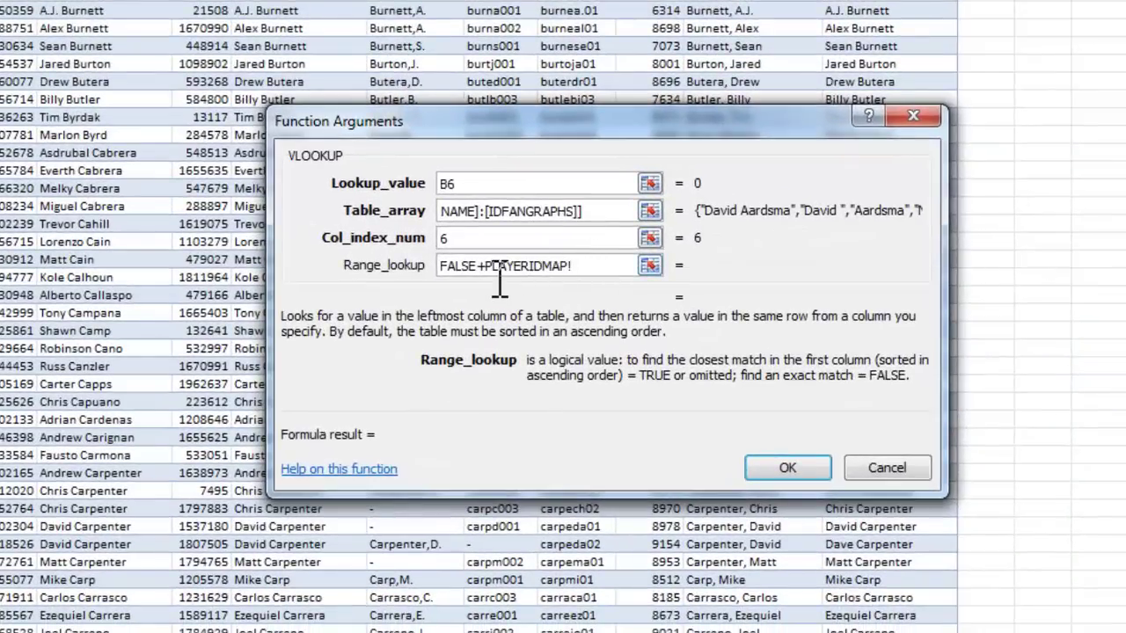
{"action": "left_click", "coordinate": [480, 265]}
{"action": "key", "text": "shift+End"}
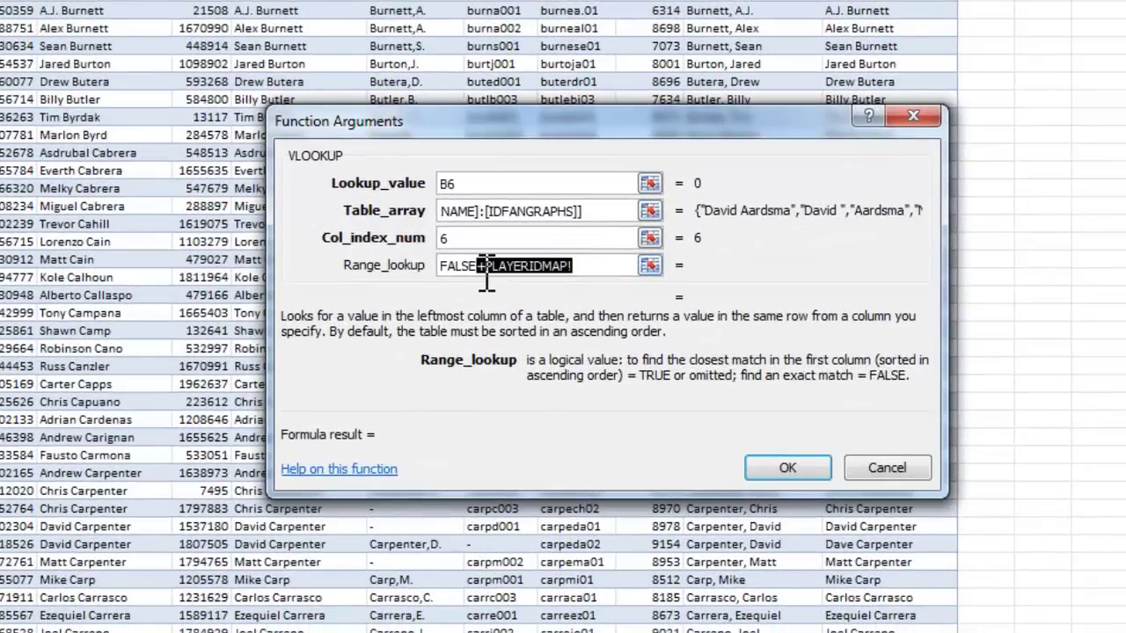
{"action": "key", "text": "Delete"}
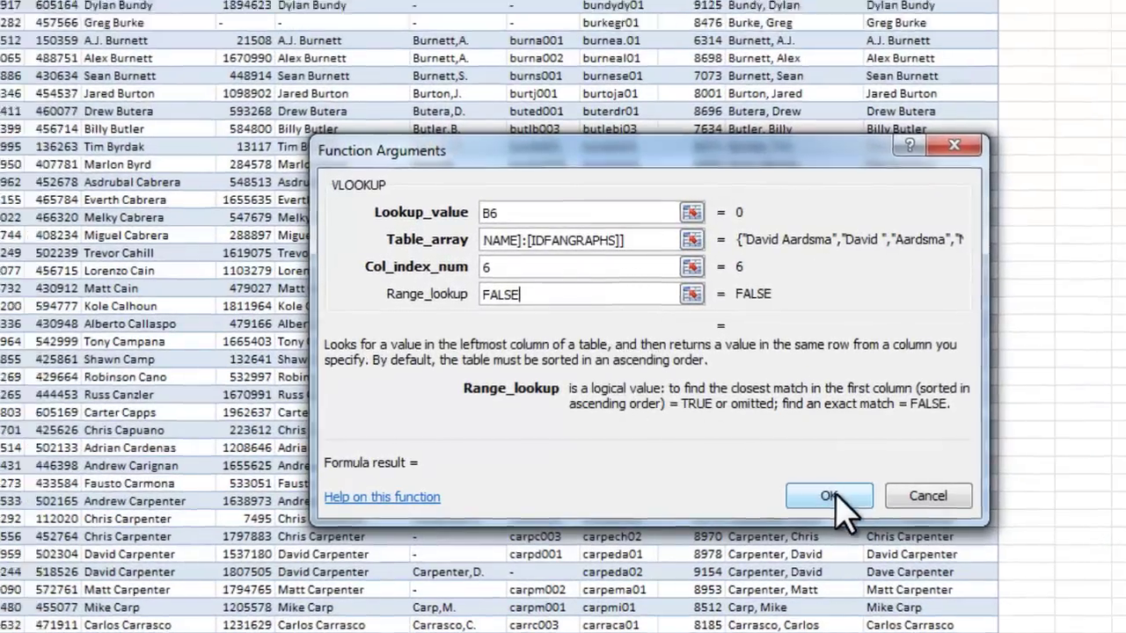
{"action": "left_click", "coordinate": [785, 466]}
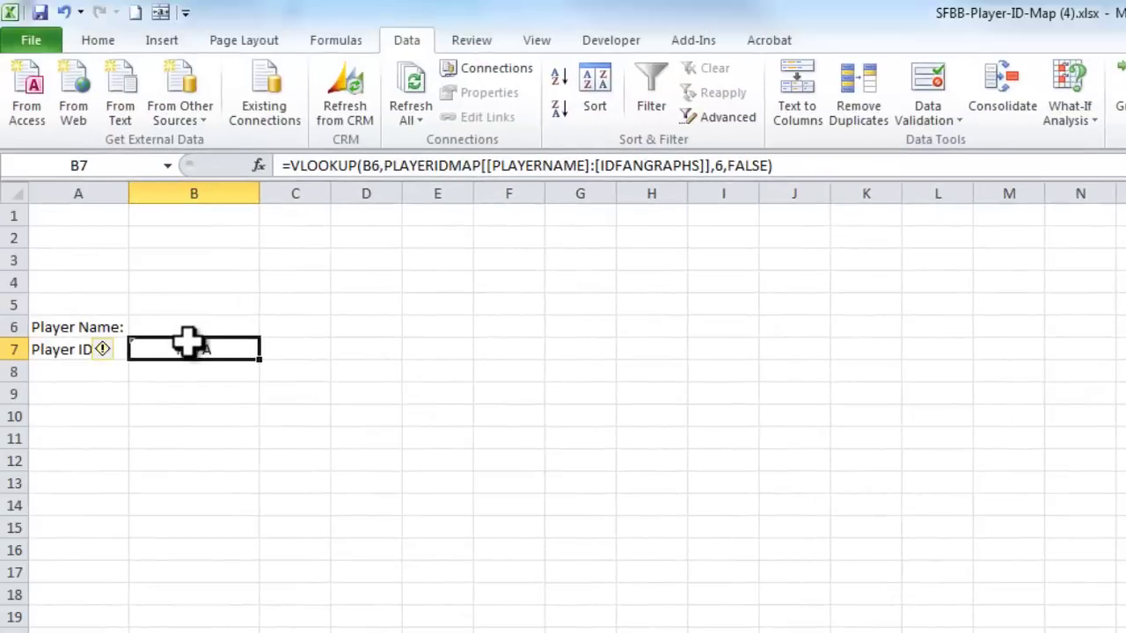
- Test the B6 drop-down with Jeremy Accardo and Jose Altuve, checking IDs on PLAYERIDMAP
{"action": "left_click", "coordinate": [231, 323]}
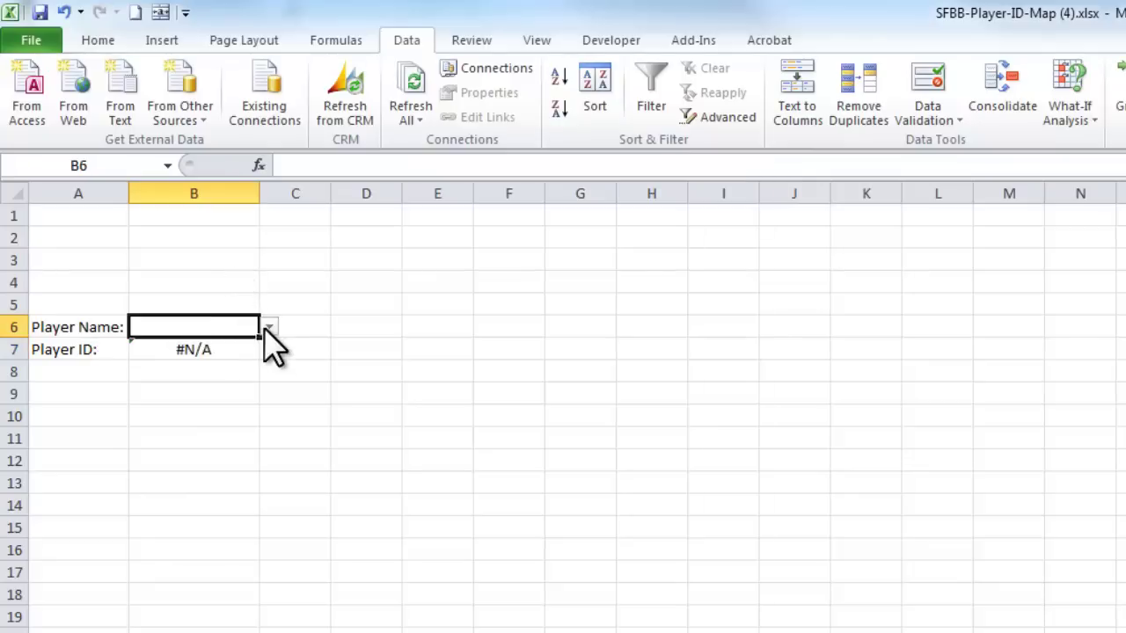
{"action": "left_click", "coordinate": [267, 328]}
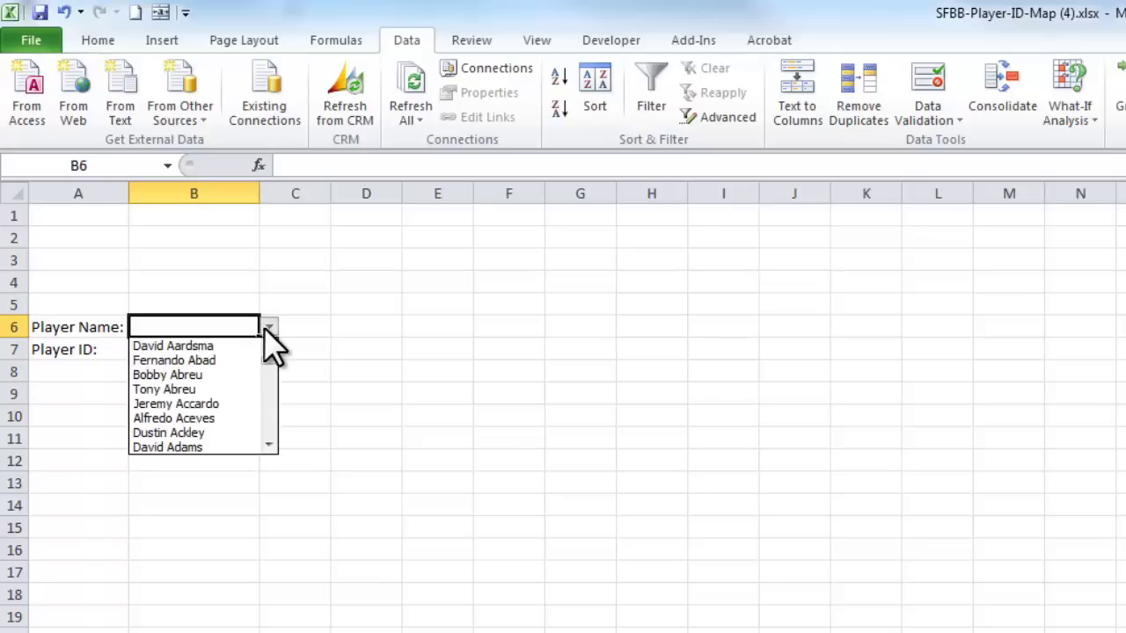
{"action": "left_click", "coordinate": [211, 403]}
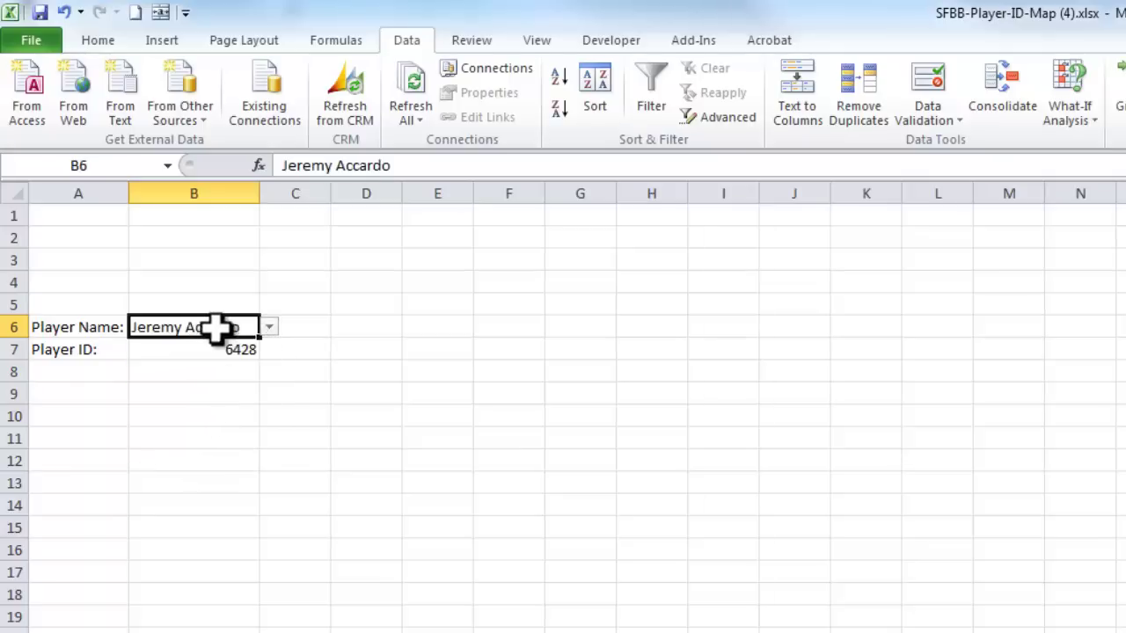
{"action": "left_click", "coordinate": [268, 328]}
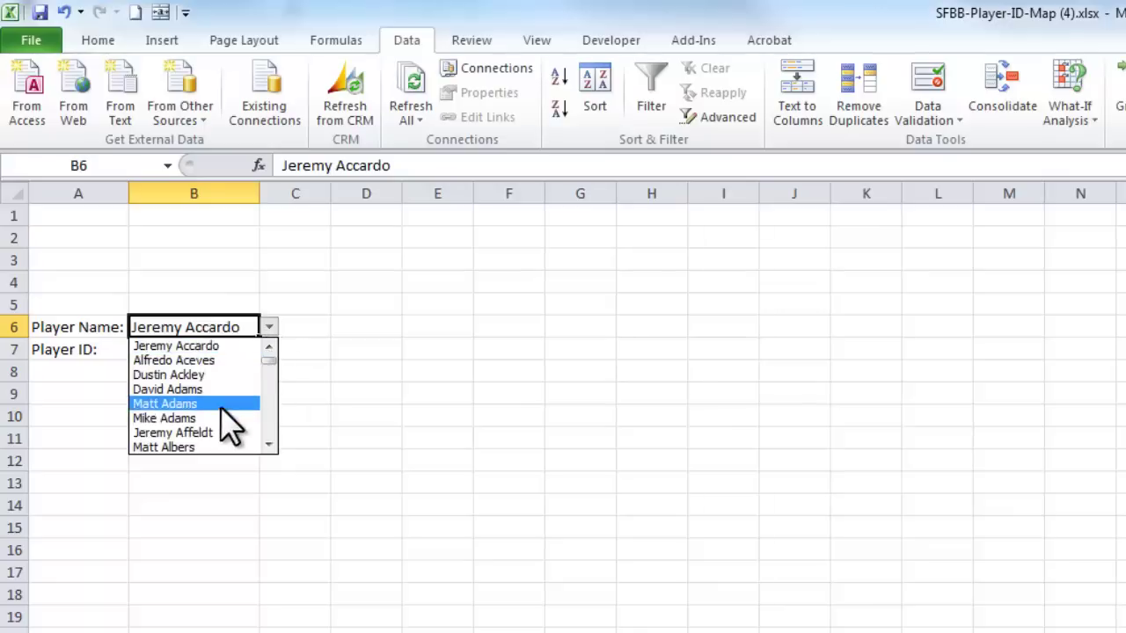
{"action": "left_click", "coordinate": [264, 414]}
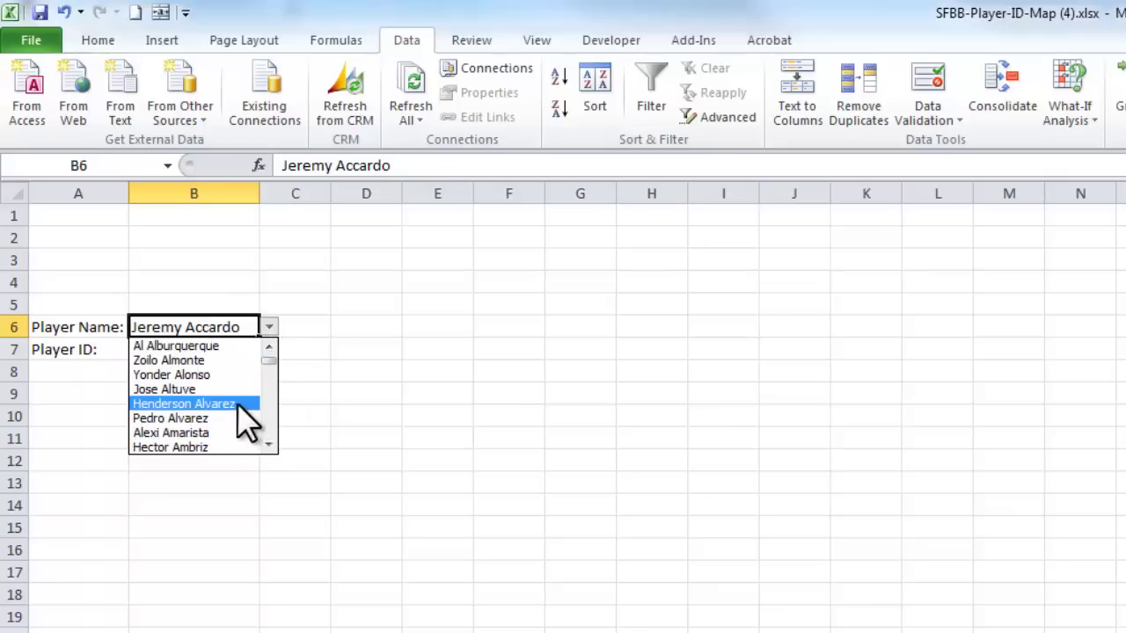
{"action": "left_click", "coordinate": [240, 389]}
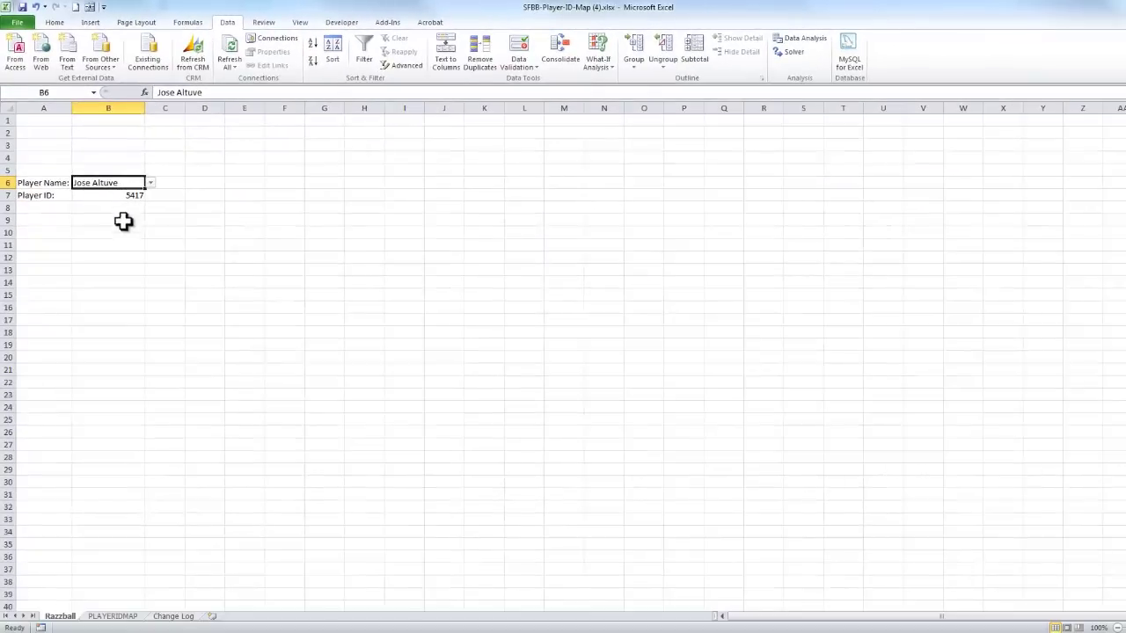
{"action": "left_click", "coordinate": [122, 617]}
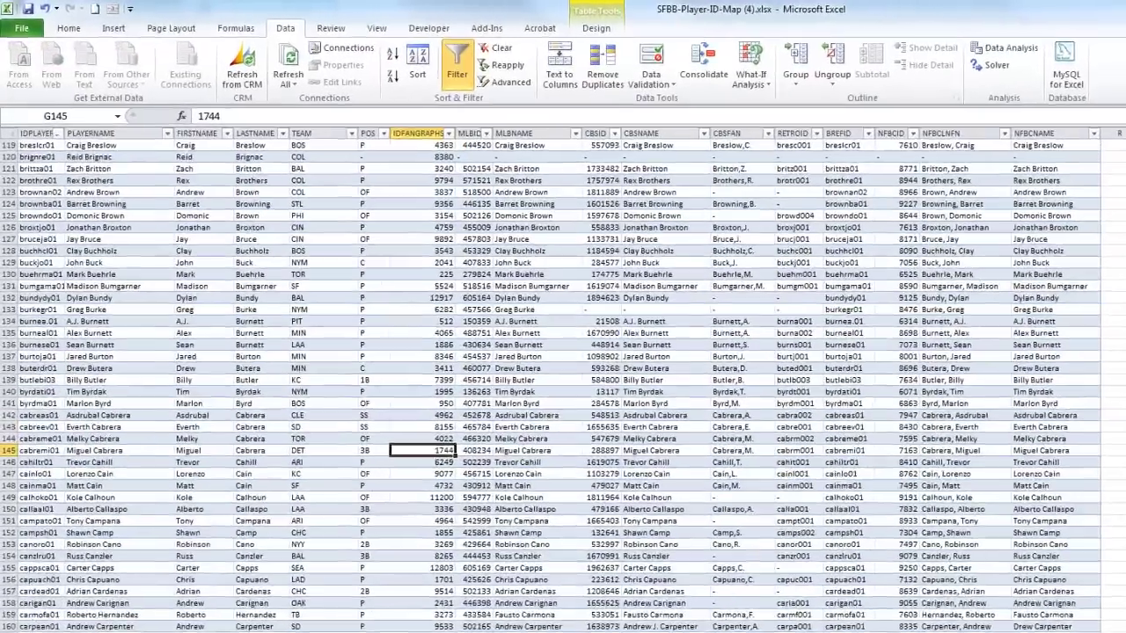
{"action": "left_click", "coordinate": [63, 618]}
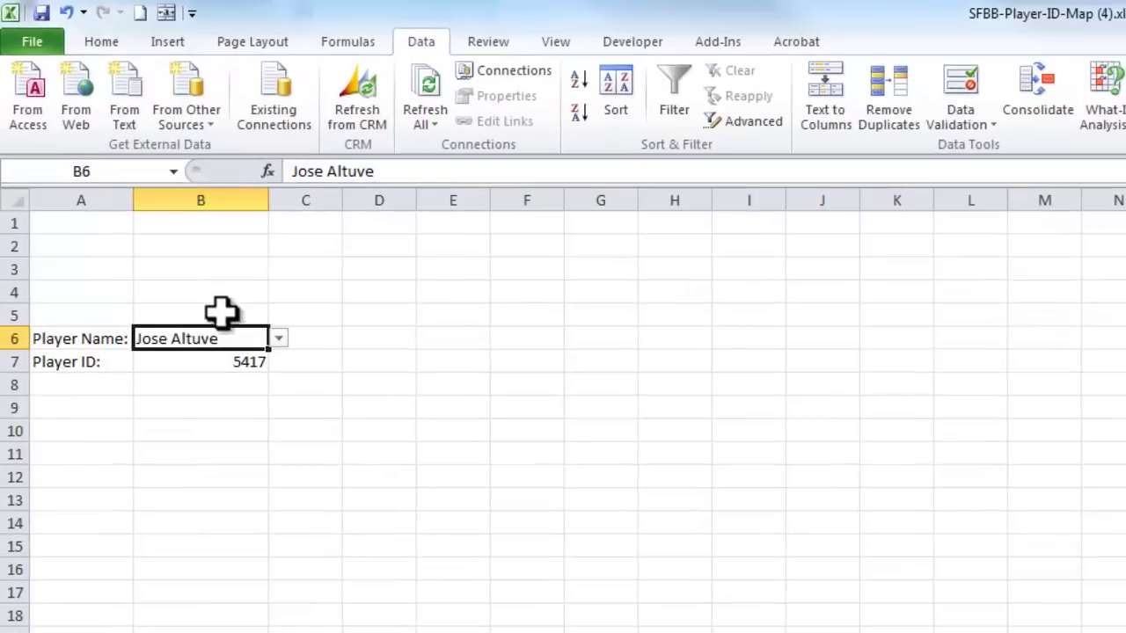
{"action": "left_click", "coordinate": [233, 329]}
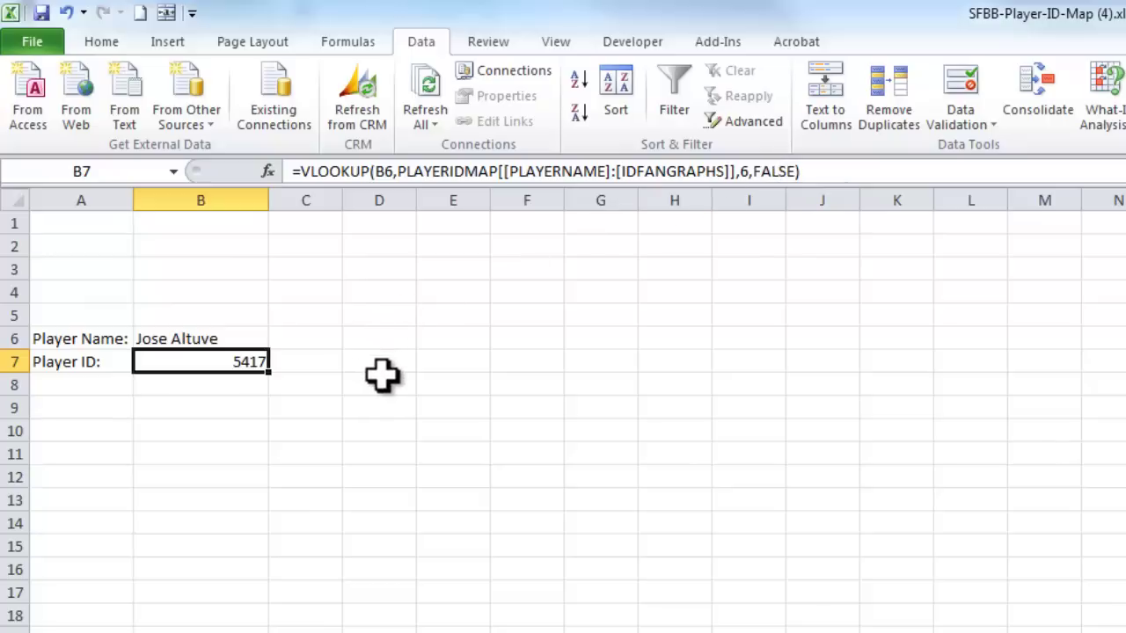
- Pick Coco Crisp in B6 so B7 shows ID 1572
{"action": "left_click", "coordinate": [248, 338]}
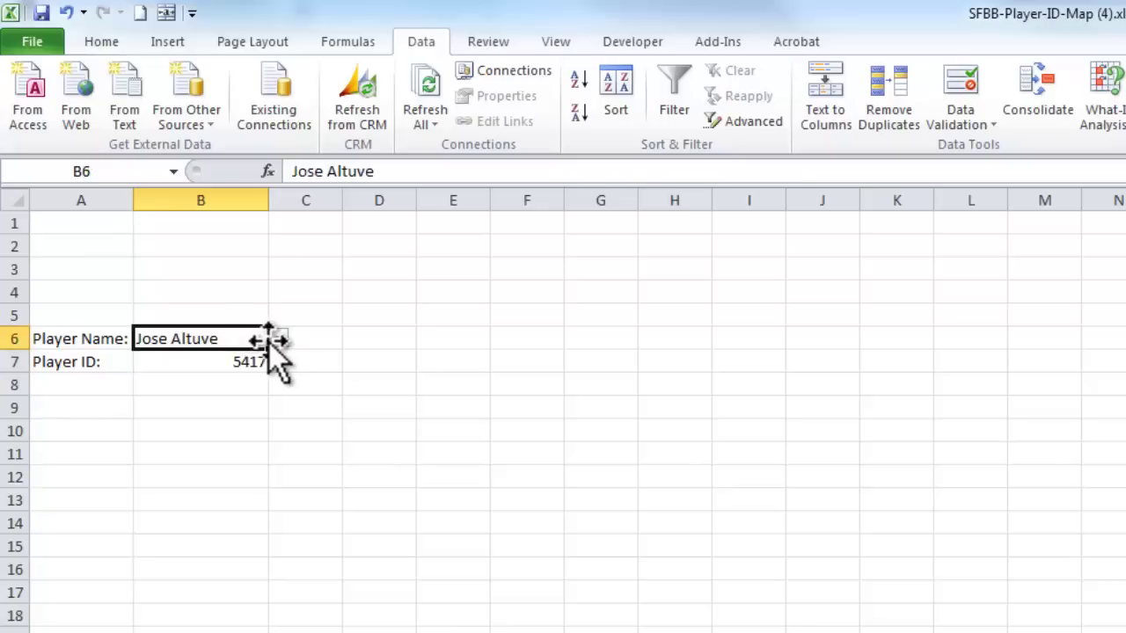
{"action": "left_click", "coordinate": [278, 339]}
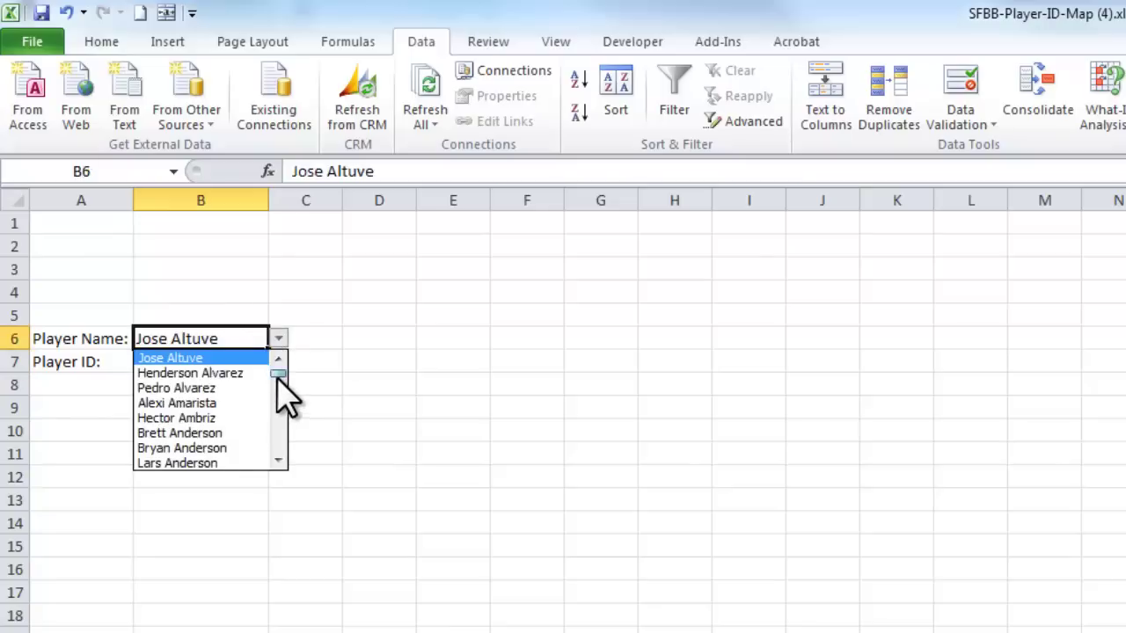
{"action": "left_click_drag", "start_coordinate": [278, 375], "coordinate": [279, 391]}
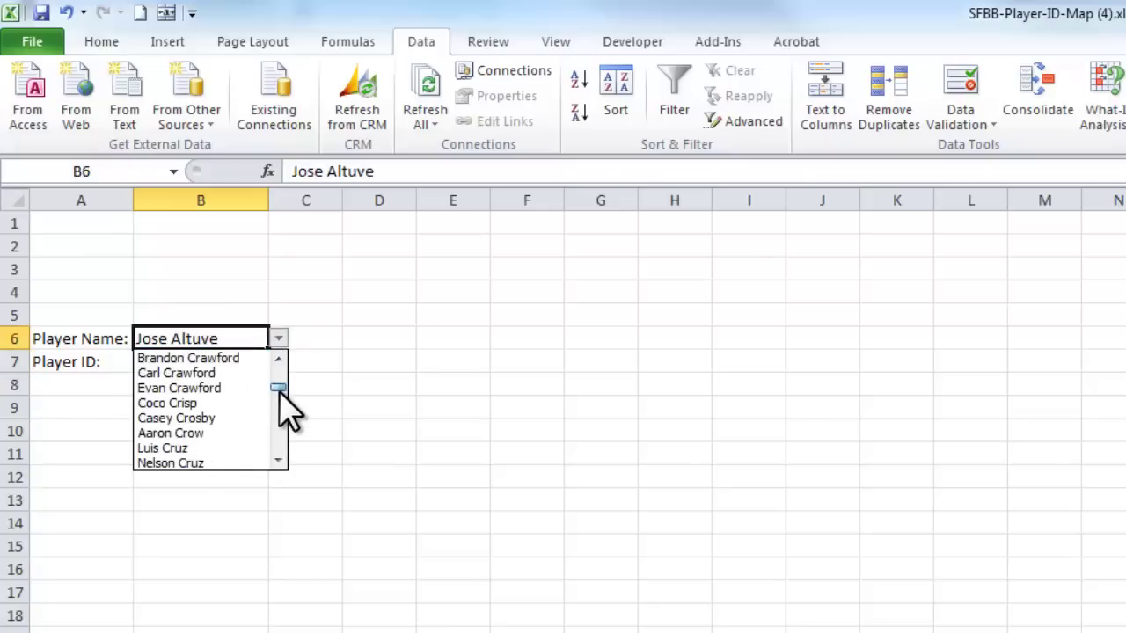
{"action": "left_click", "coordinate": [201, 406]}
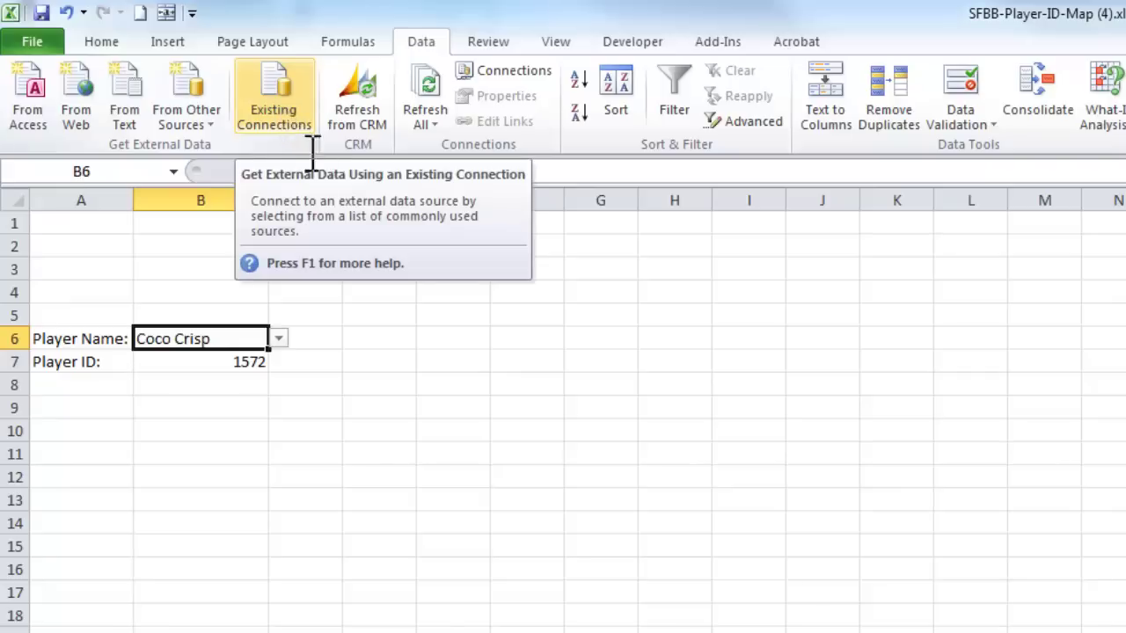
- With E6 as destination, open Desktop\Web Query\Razzball.iqy through Existing Connections
{"action": "left_click", "coordinate": [447, 340]}
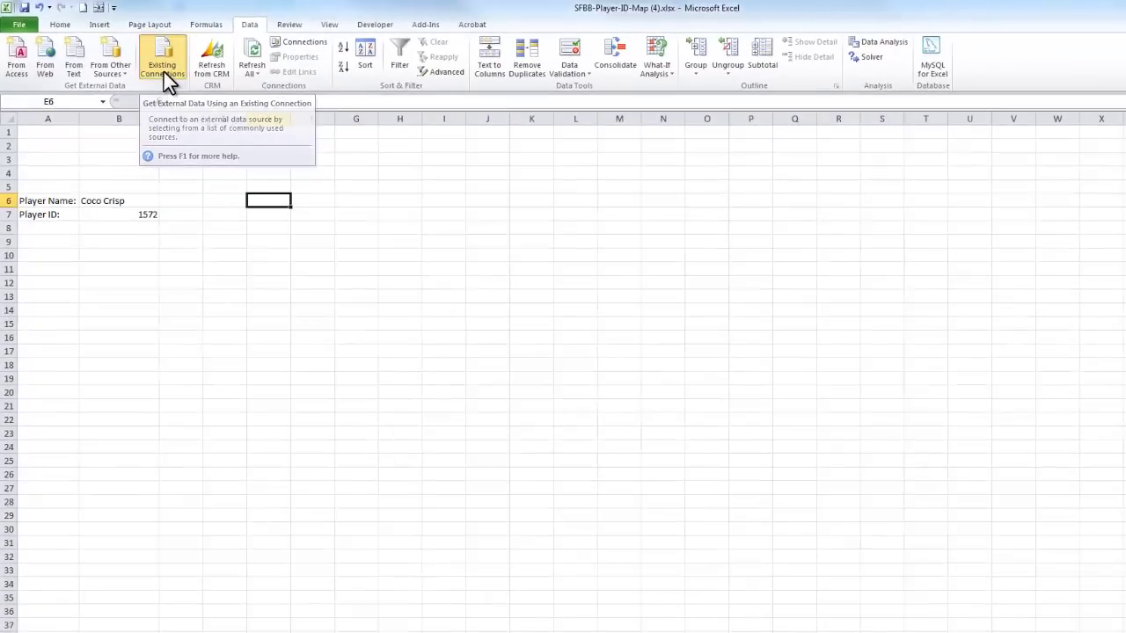
{"action": "left_click", "coordinate": [164, 72]}
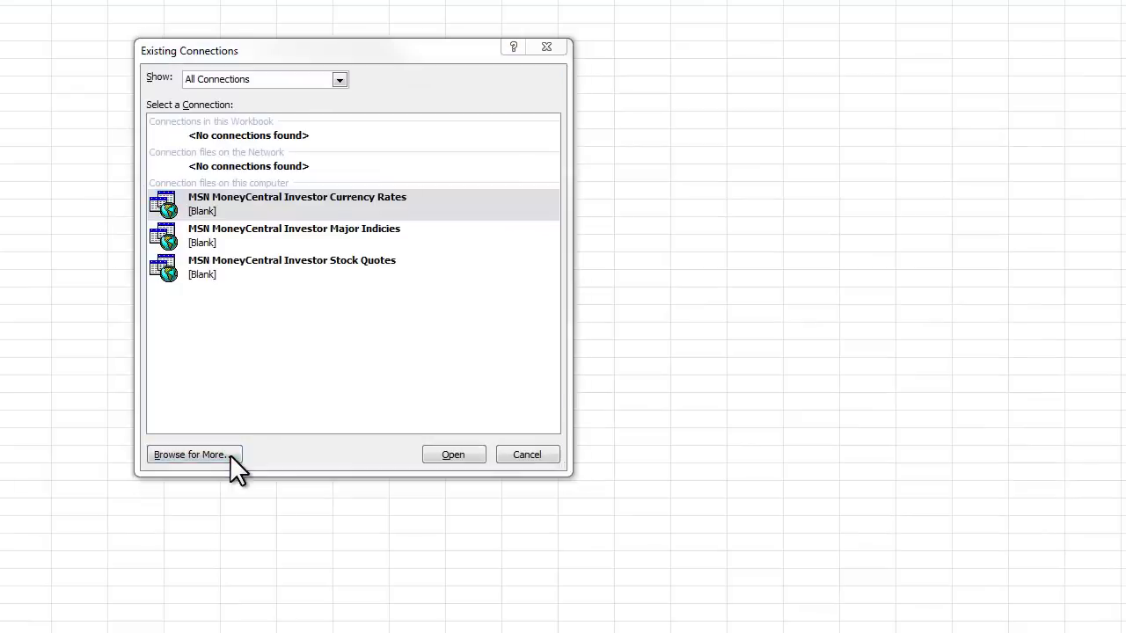
{"action": "left_click", "coordinate": [556, 502]}
{"action": "left_click", "coordinate": [278, 167]}
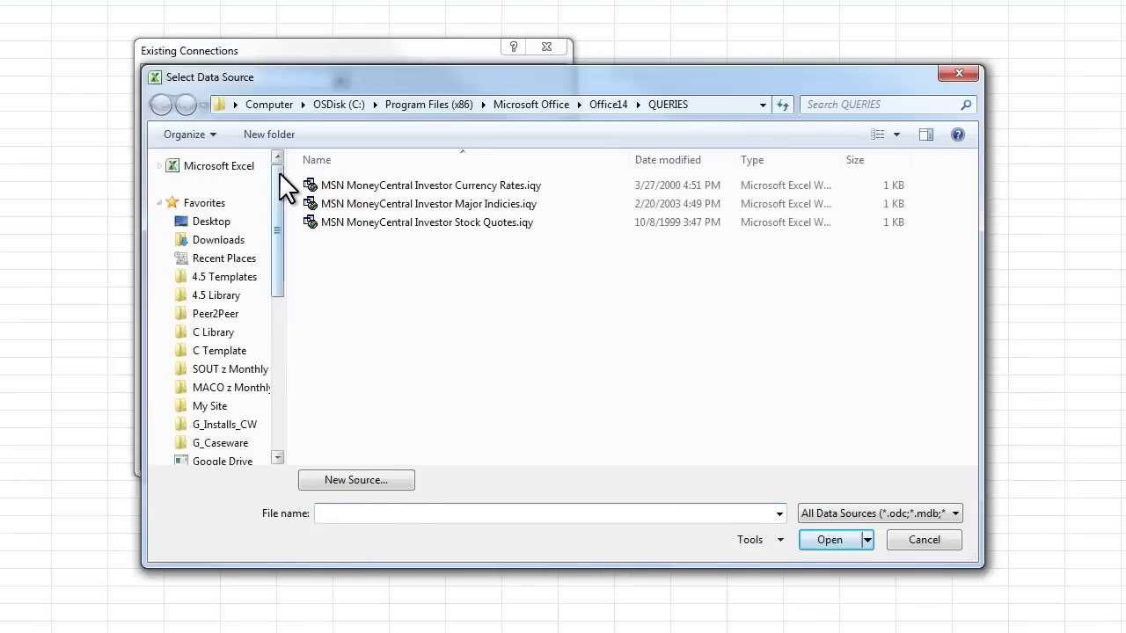
{"action": "left_click", "coordinate": [226, 222]}
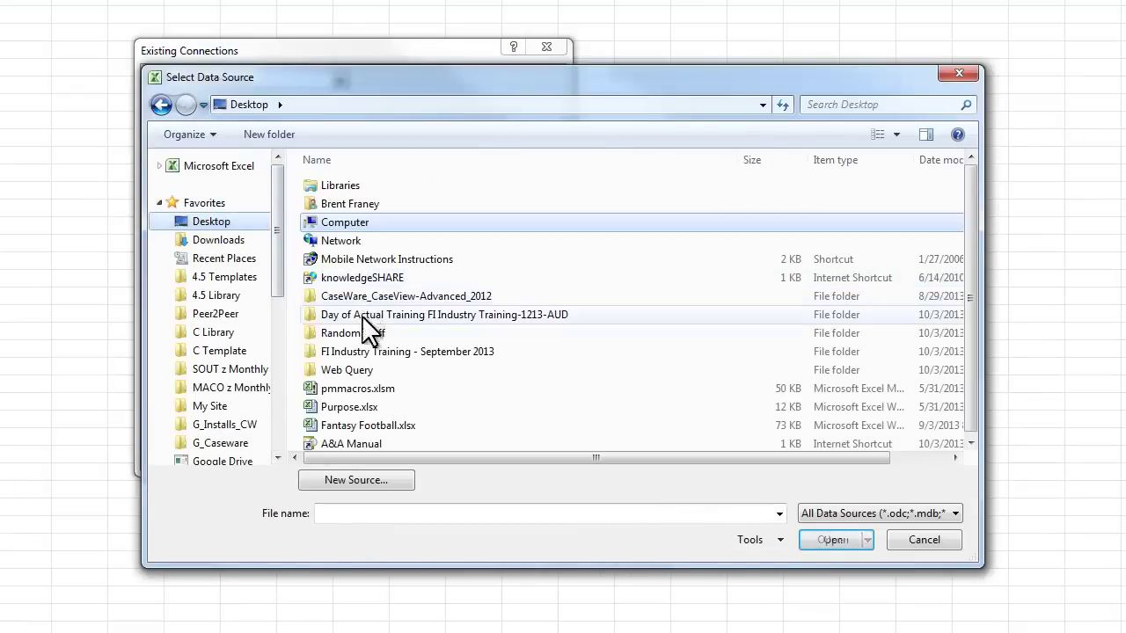
{"action": "double_click", "coordinate": [356, 371]}
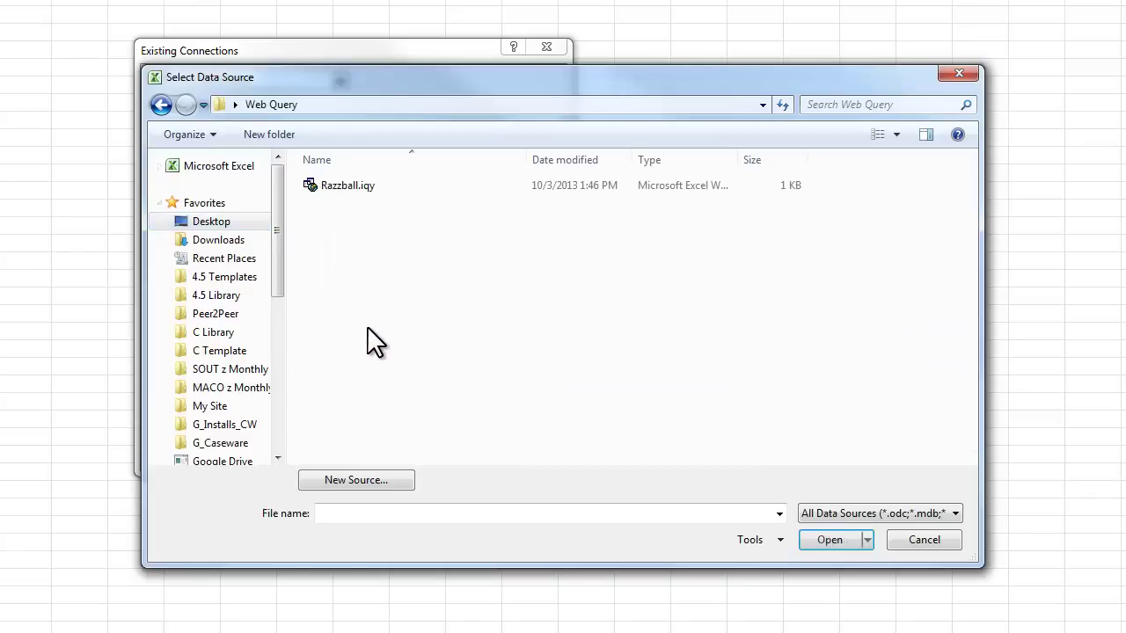
{"action": "left_click", "coordinate": [350, 189]}
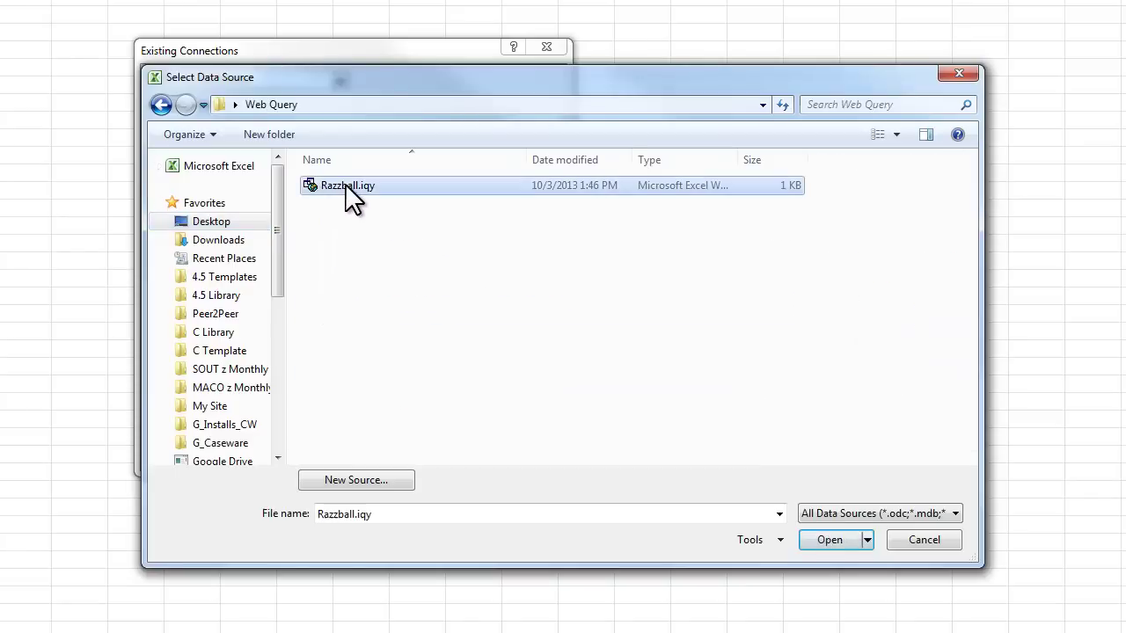
{"action": "left_click", "coordinate": [827, 539]}
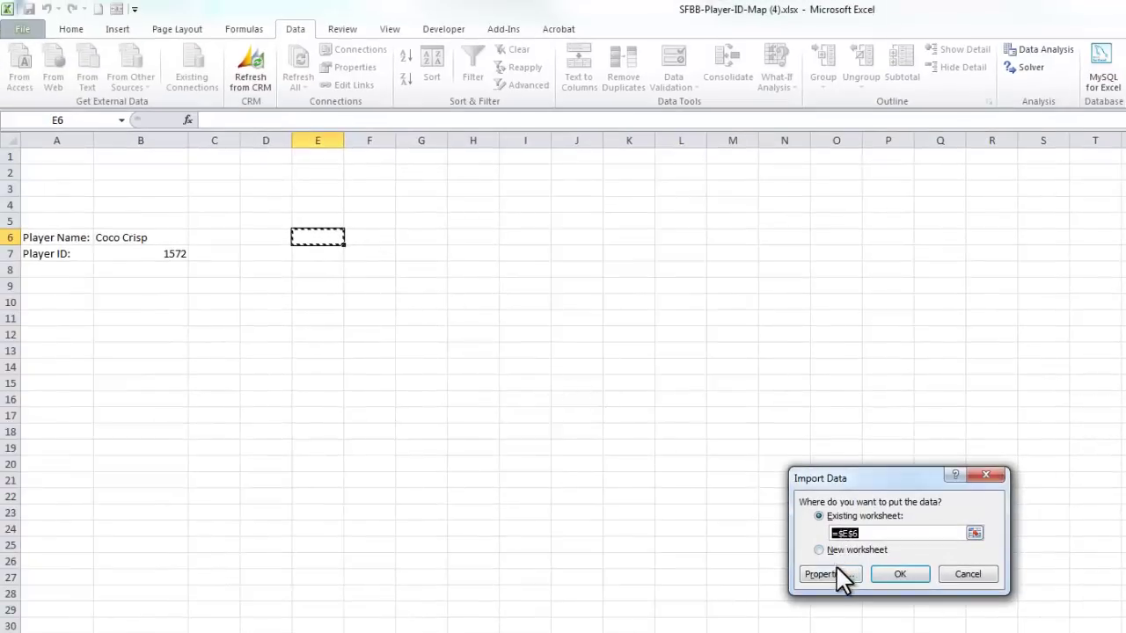
- Import at E6 using B7 as the player ID parameter, auto-refreshing when it changes
{"action": "left_click", "coordinate": [898, 574]}
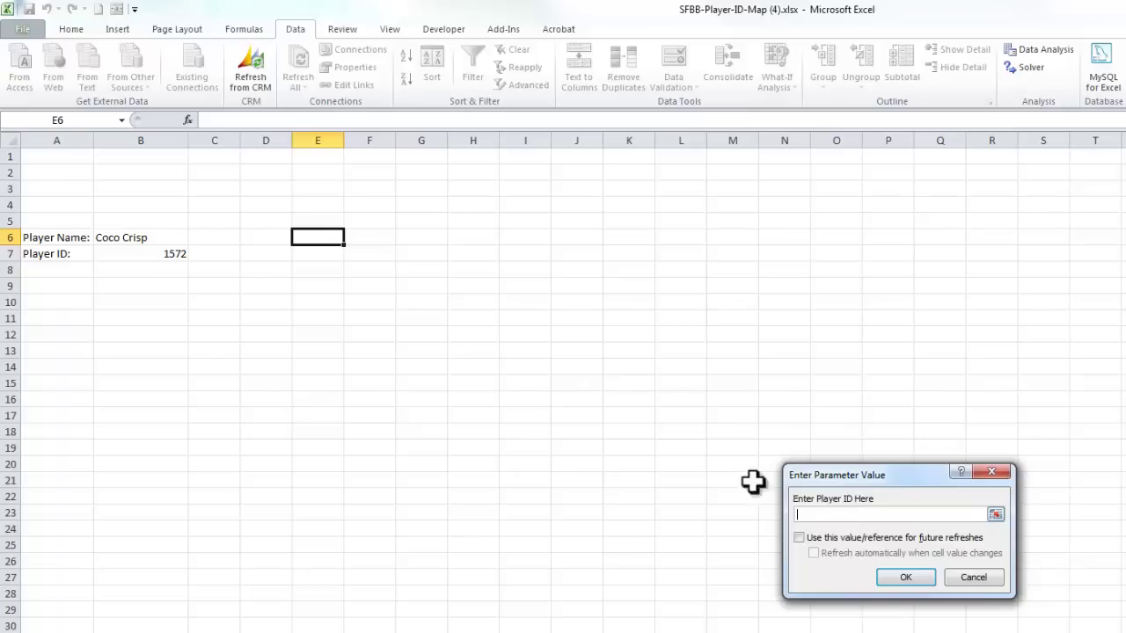
{"action": "left_click", "coordinate": [168, 253]}
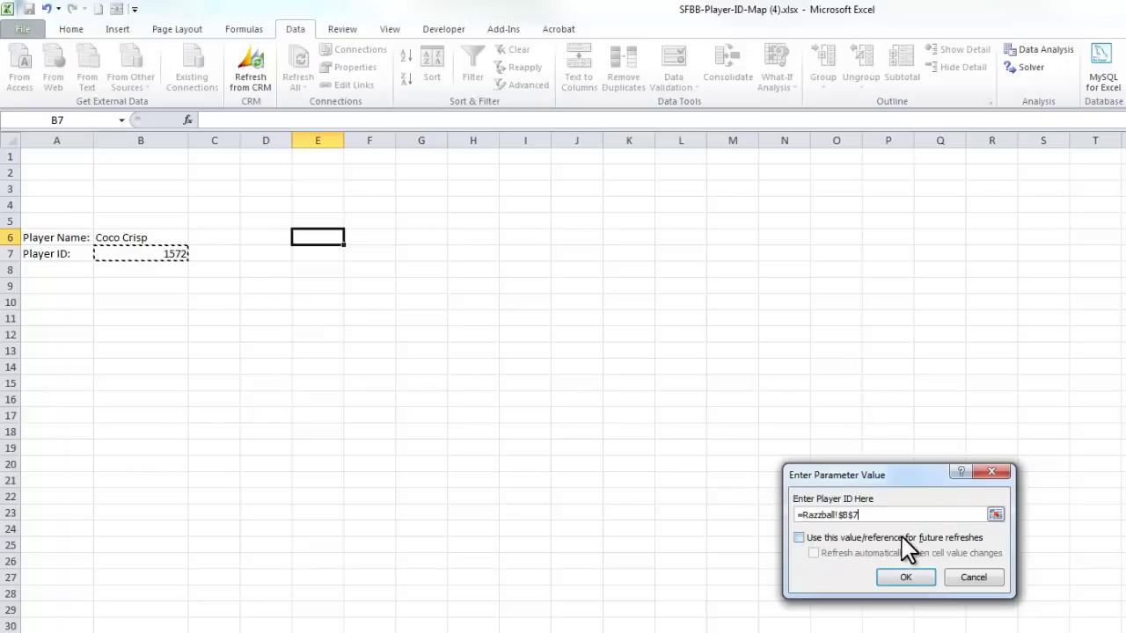
{"action": "left_click", "coordinate": [799, 537]}
{"action": "left_click", "coordinate": [815, 554]}
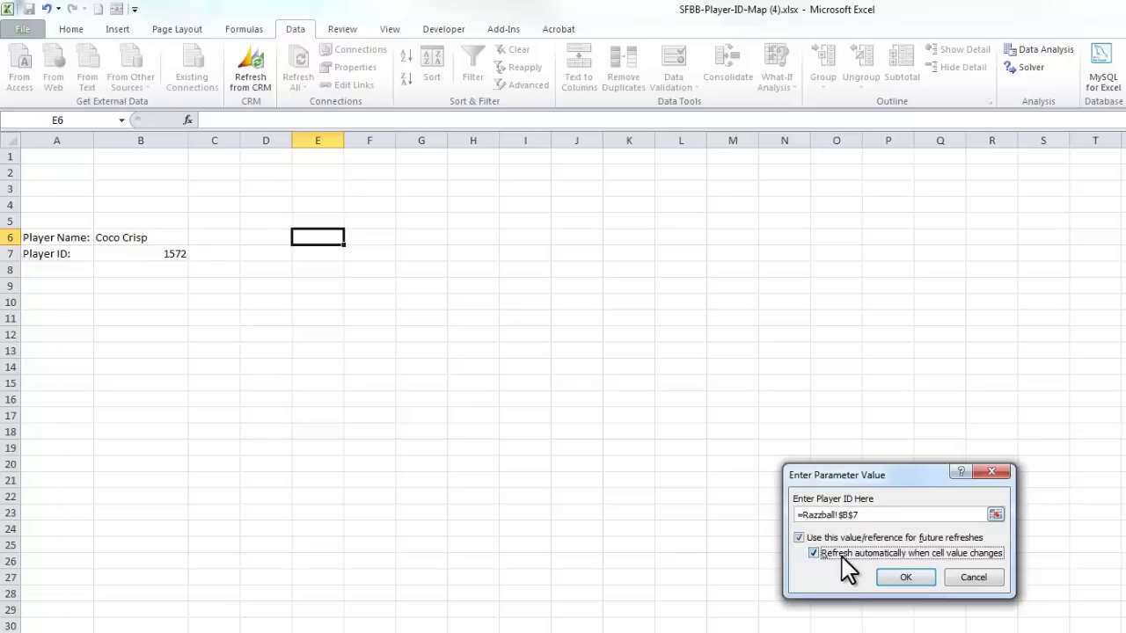
{"action": "left_click", "coordinate": [919, 578]}
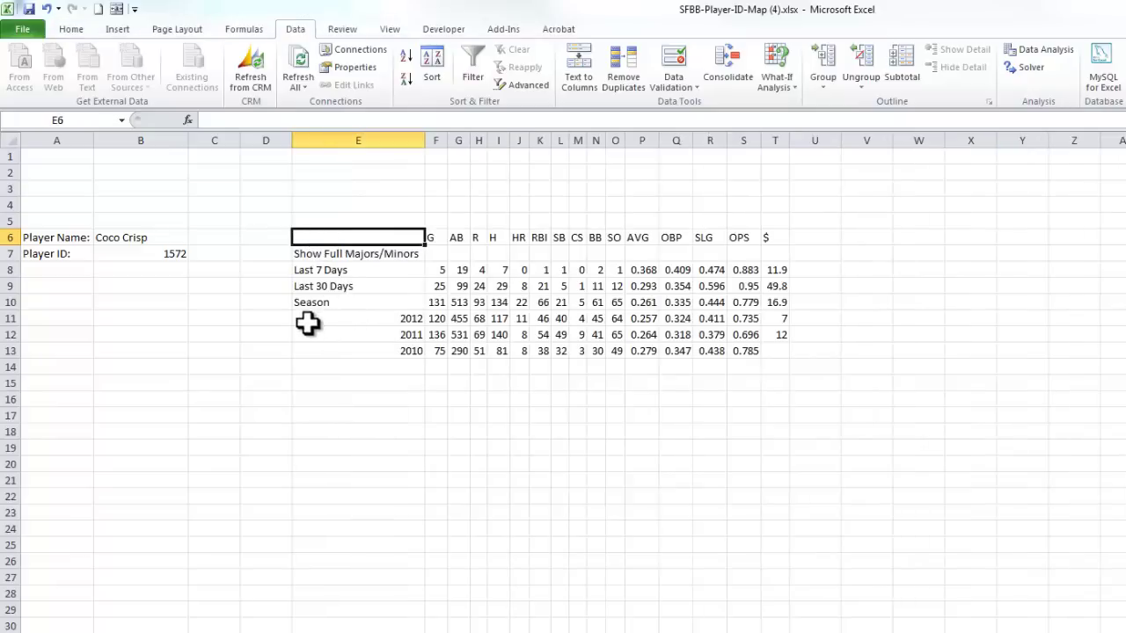
- Pick Miguel Cabrera in B6 and inspect his refreshed Last 7 and Last 30 Days stats
{"action": "left_click", "coordinate": [164, 237]}
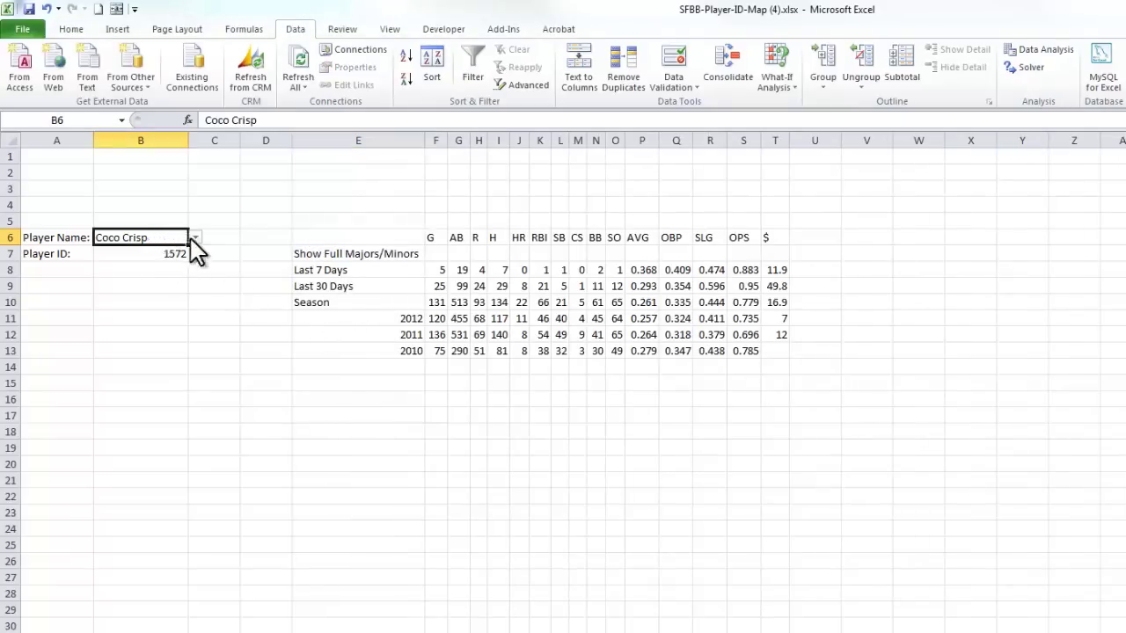
{"action": "left_click", "coordinate": [195, 237]}
{"action": "mouse_move", "coordinate": [196, 270]}
{"action": "left_mouse_down"}
{"action": "mouse_move", "coordinate": [195, 291]}
{"action": "mouse_move", "coordinate": [197, 271]}
{"action": "left_mouse_up"}
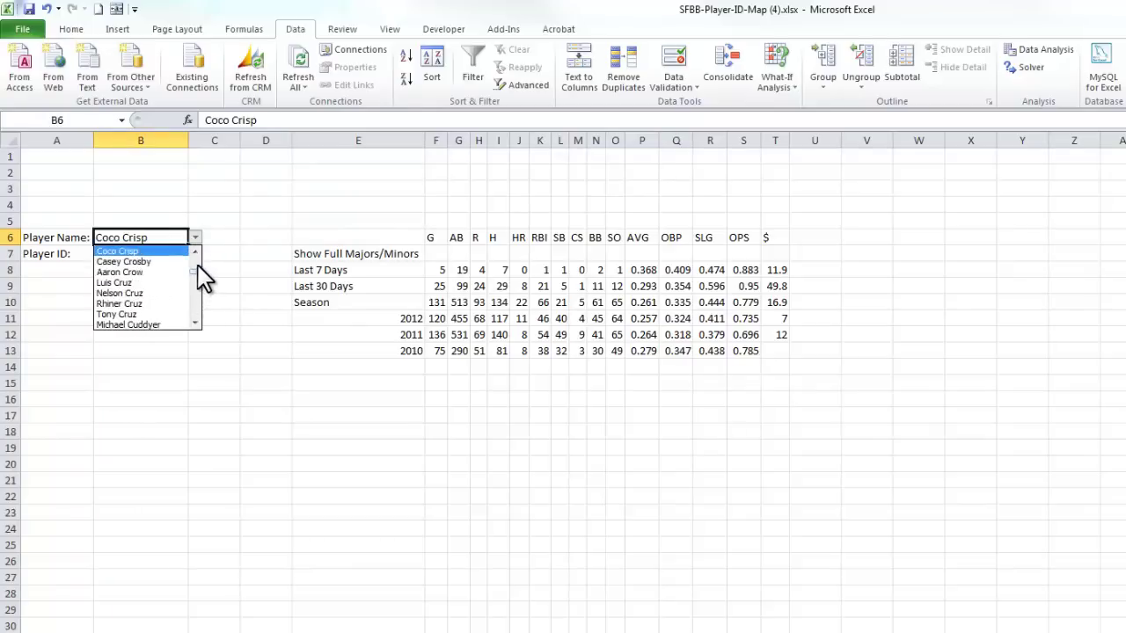
{"action": "scroll", "coordinate": [197, 266], "scroll_direction": "up", "scroll_amount": 8}
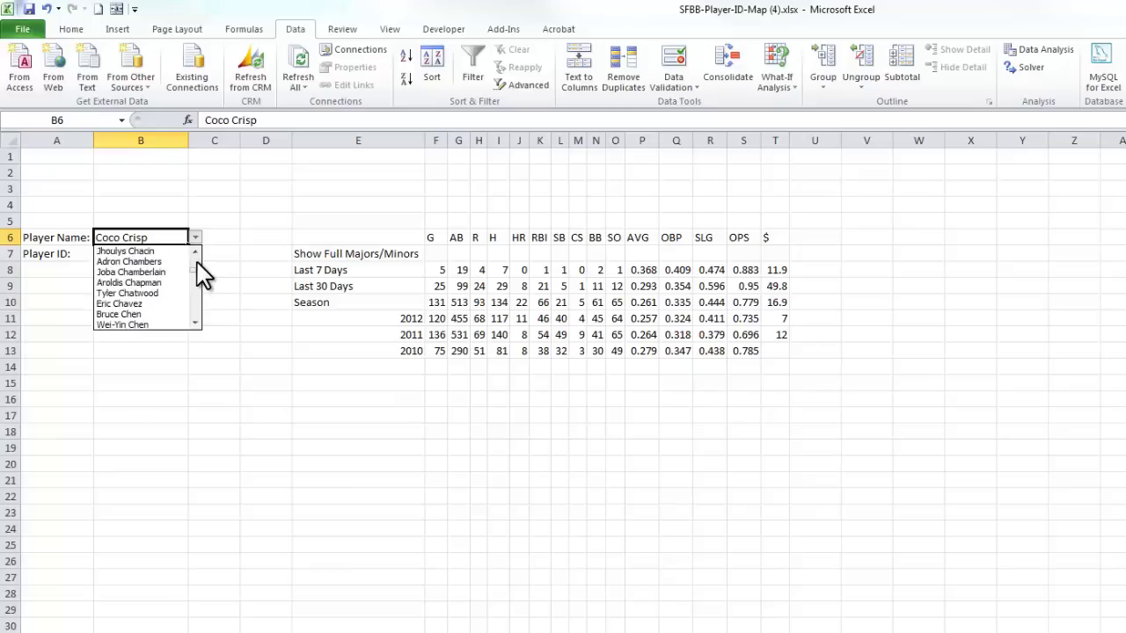
{"action": "scroll", "coordinate": [197, 262], "scroll_direction": "up", "scroll_amount": 6}
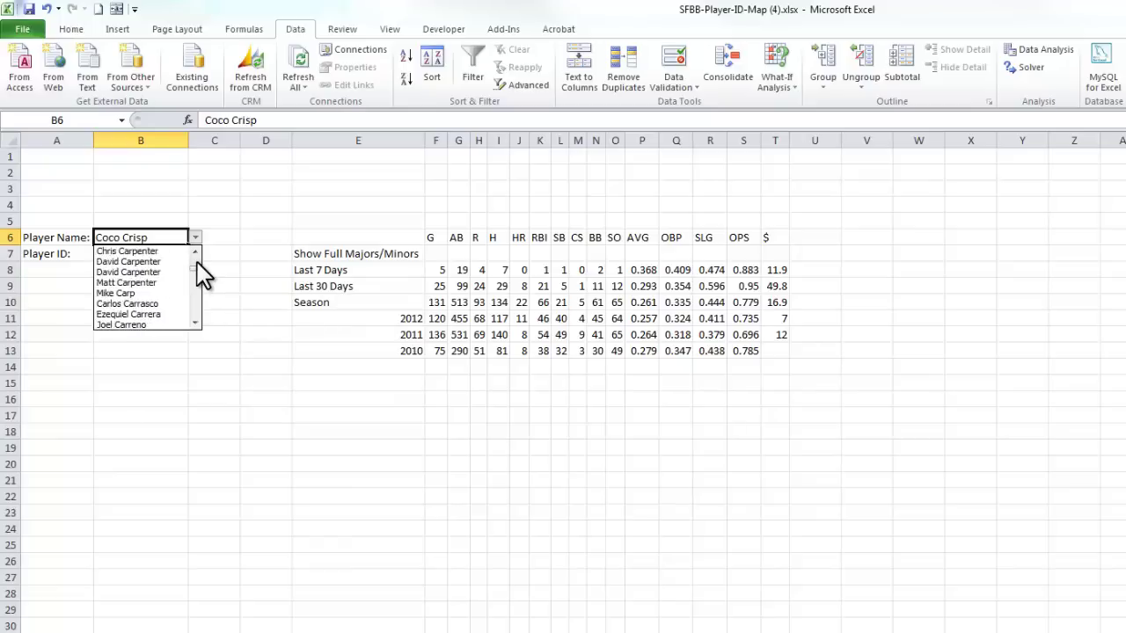
{"action": "scroll", "coordinate": [197, 261], "scroll_direction": "up", "scroll_amount": 6}
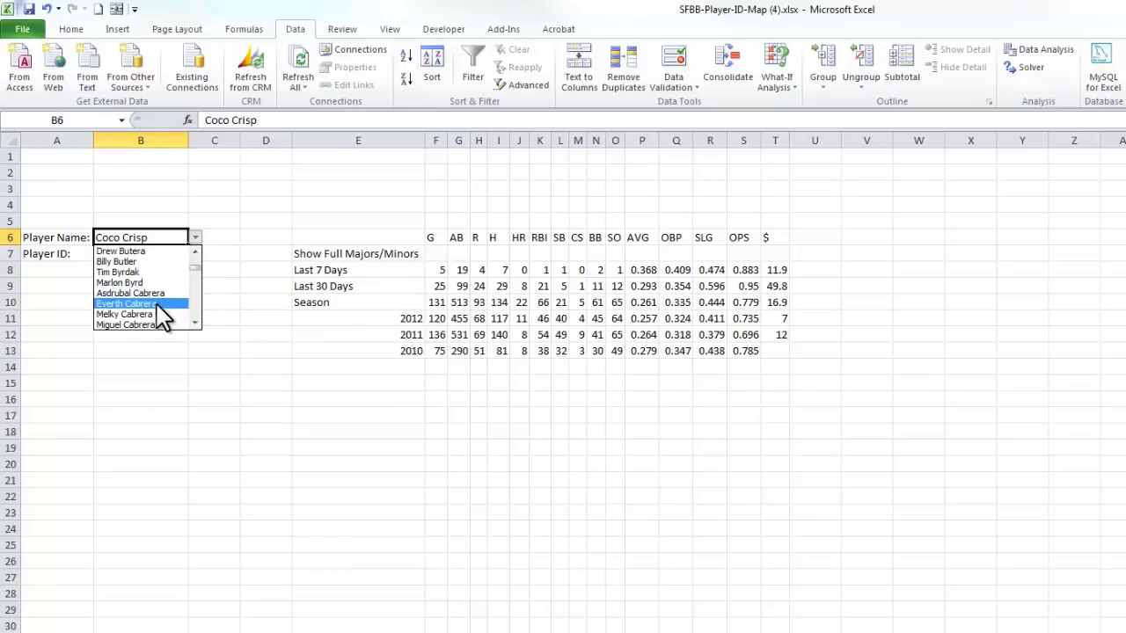
{"action": "left_click", "coordinate": [149, 325]}
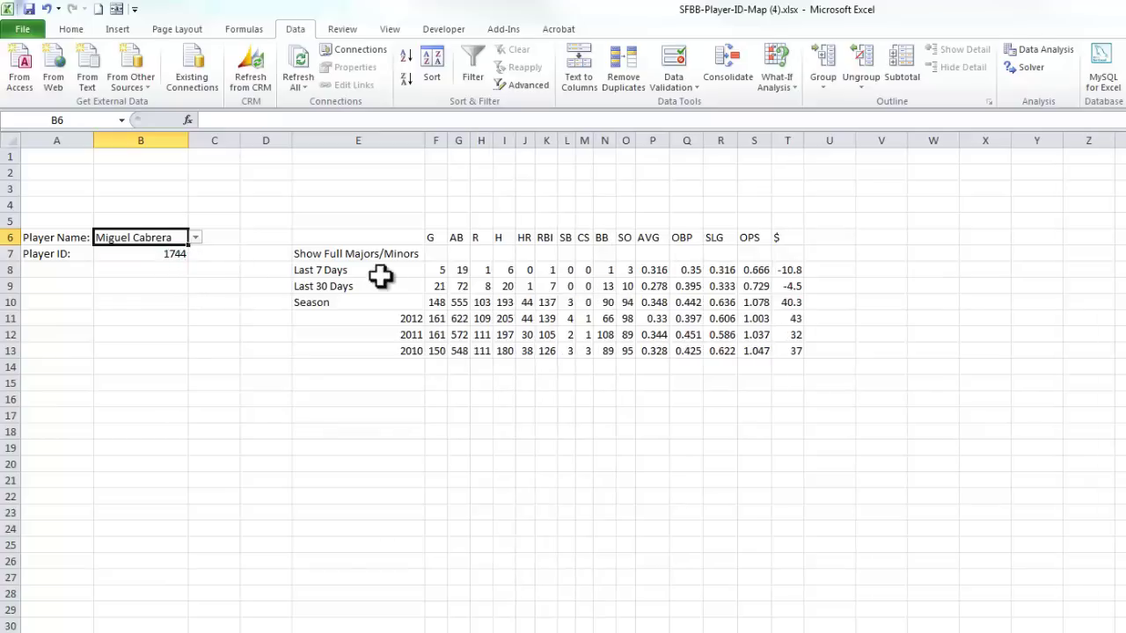
{"action": "left_click", "coordinate": [563, 271]}
{"action": "left_click", "coordinate": [562, 288]}
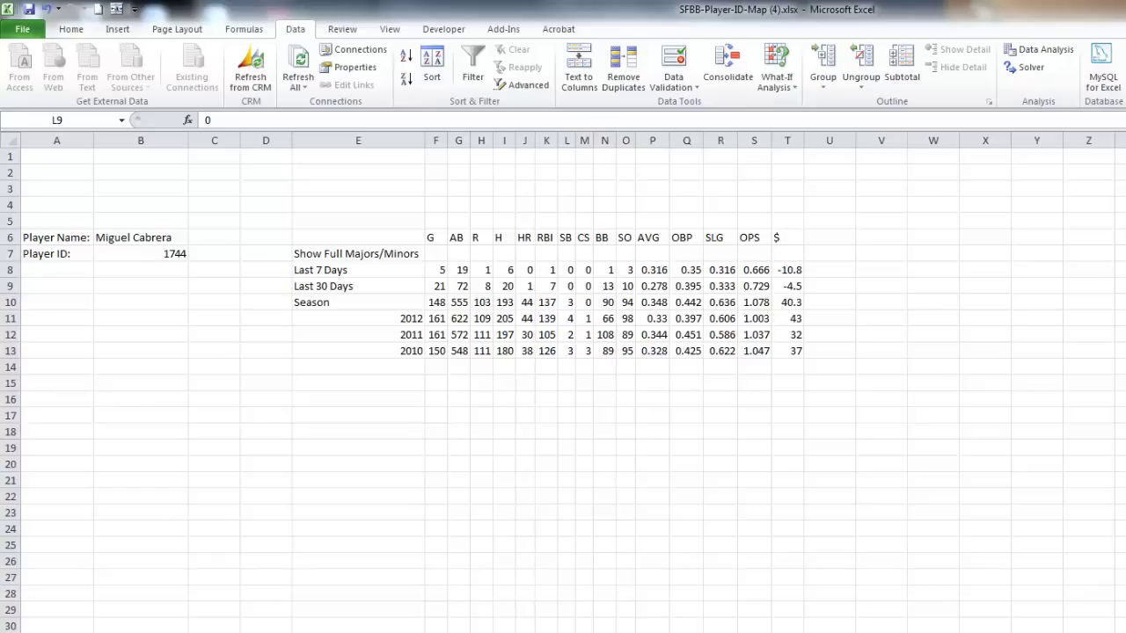
- After comparing with the Razzball page, fill hits cells I8:I10 (6, 20, 193) yellow
{"action": "key", "text": "alt+Tab"}
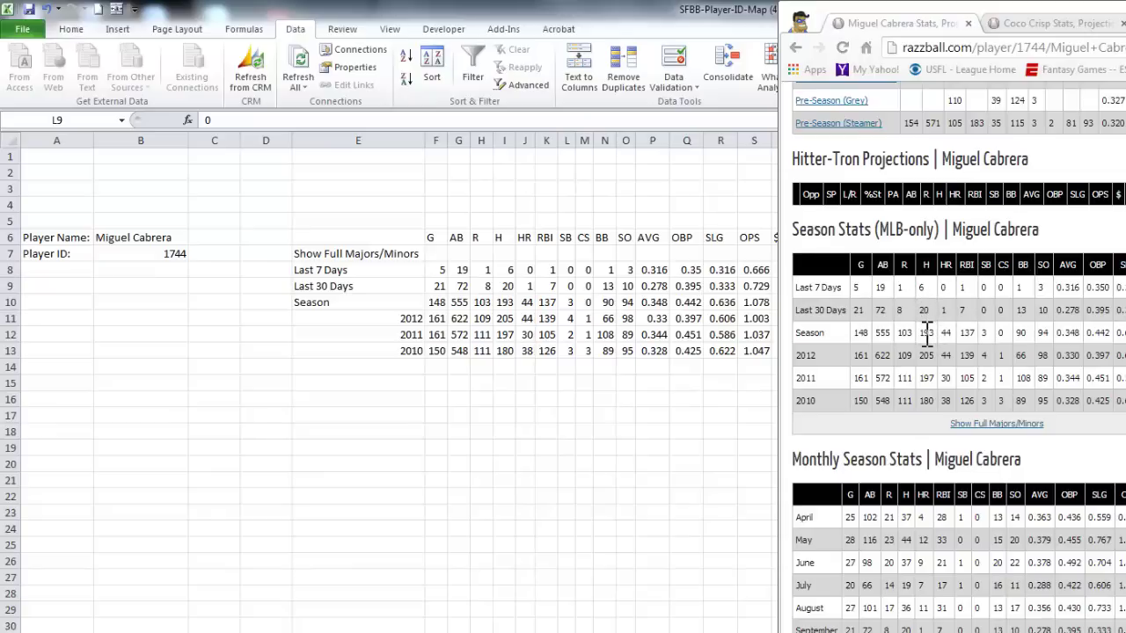
{"action": "key", "text": "alt+Tab"}
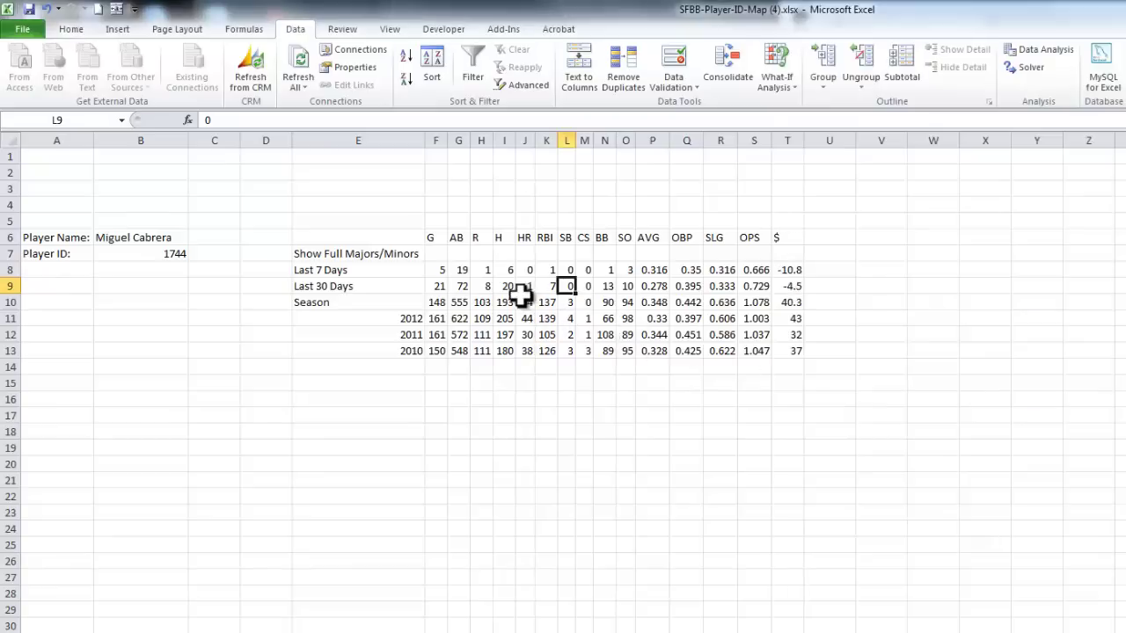
{"action": "left_click_drag", "start_coordinate": [504, 299], "coordinate": [505, 269]}
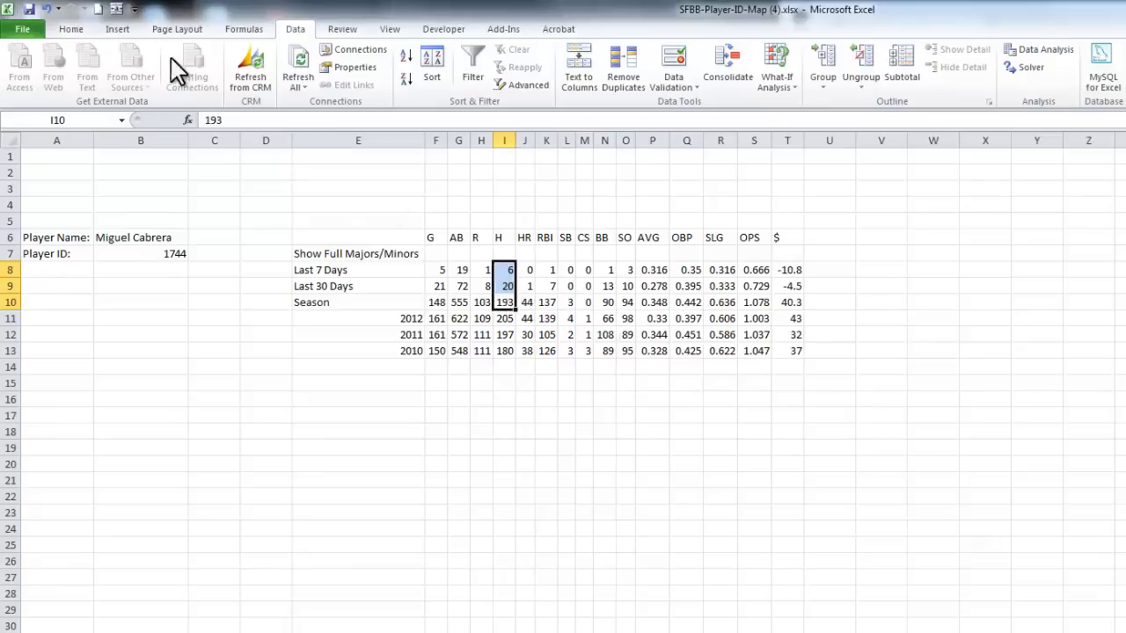
{"action": "left_click", "coordinate": [78, 28]}
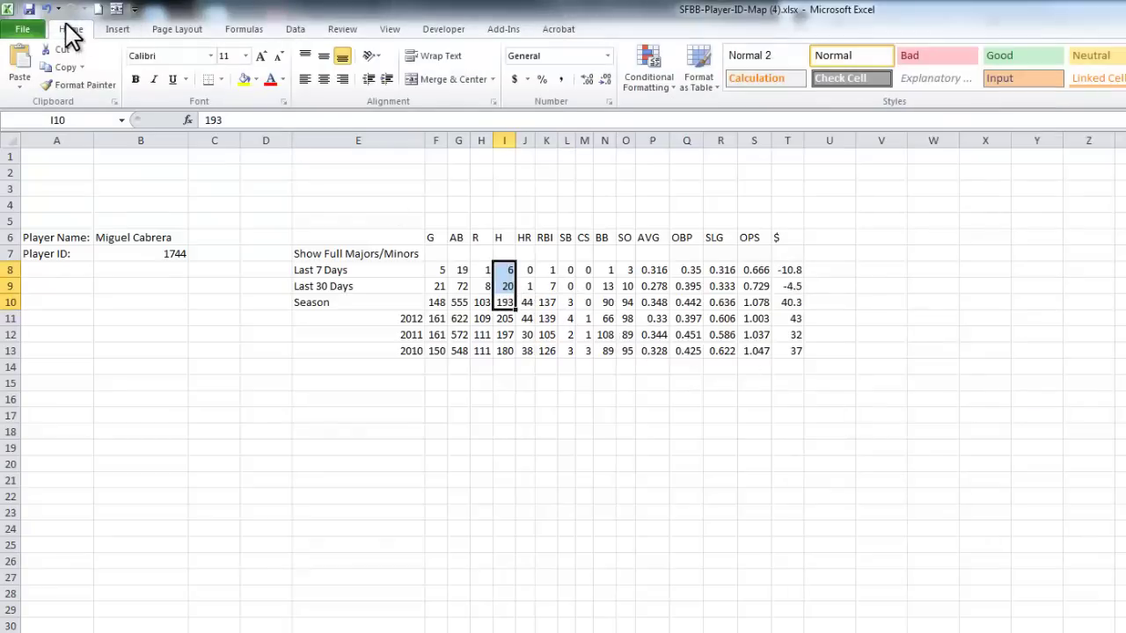
{"action": "left_click", "coordinate": [245, 81]}
- Choose Coco Crisp from the B6 drop-down so B7 shows 1572
{"action": "left_click", "coordinate": [168, 237]}
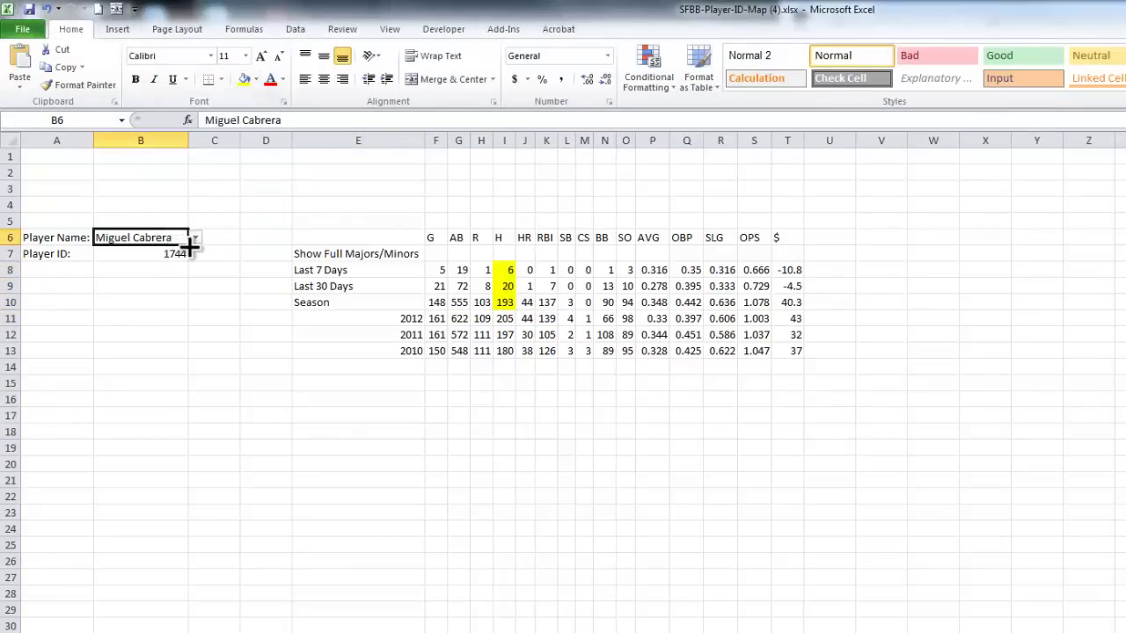
{"action": "left_click", "coordinate": [195, 237]}
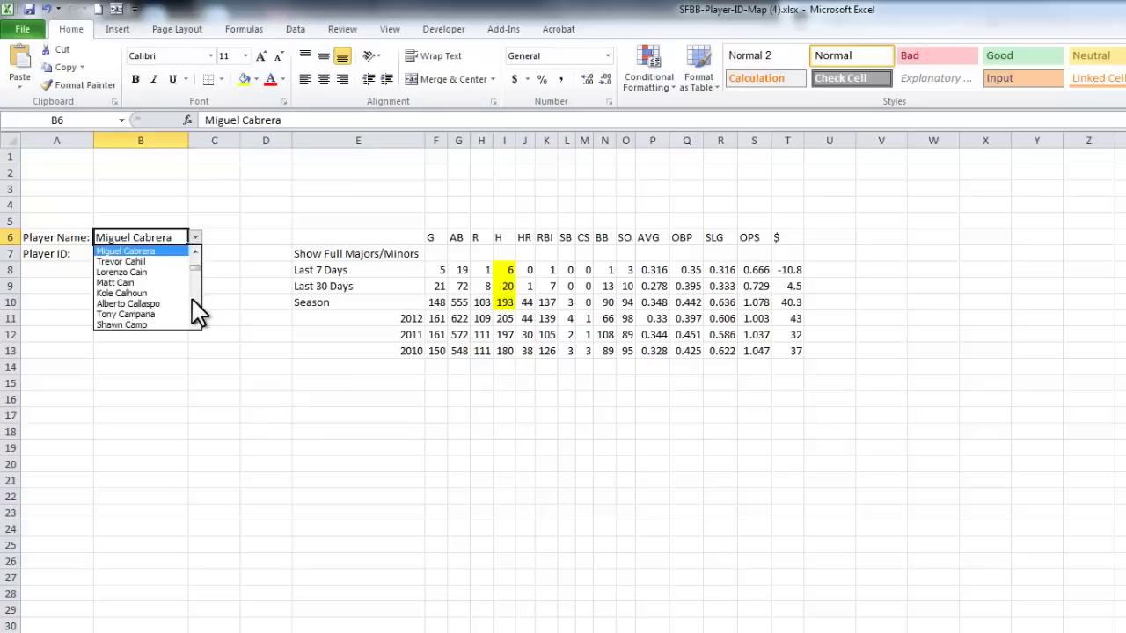
{"action": "scroll", "coordinate": [193, 302], "scroll_direction": "down", "scroll_amount": 10}
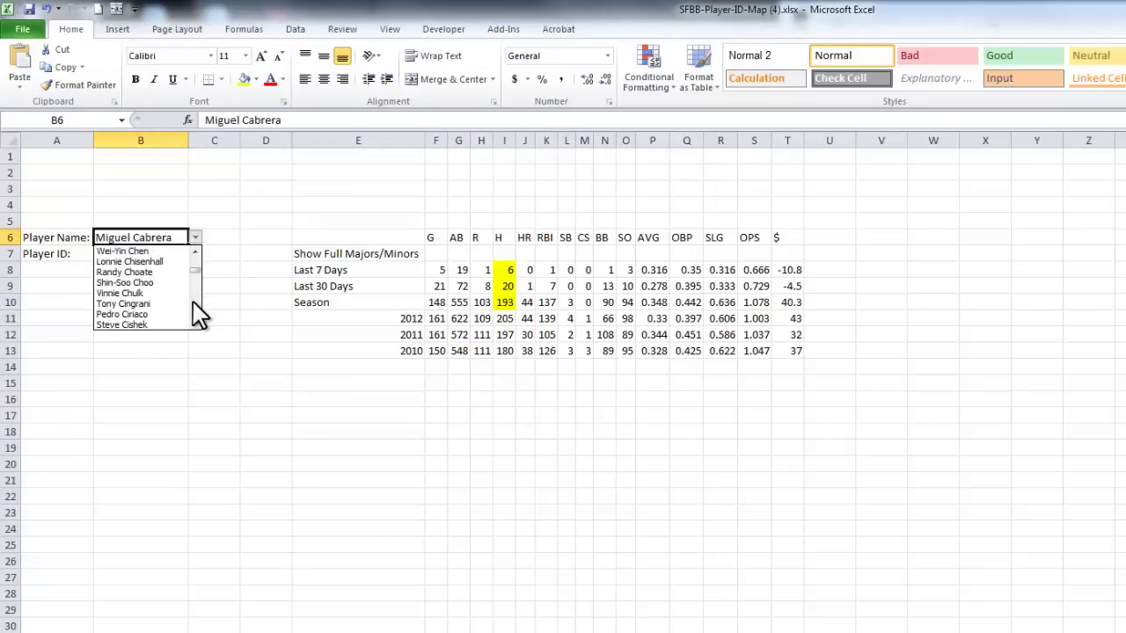
{"action": "scroll", "coordinate": [193, 301], "scroll_direction": "down", "scroll_amount": 10}
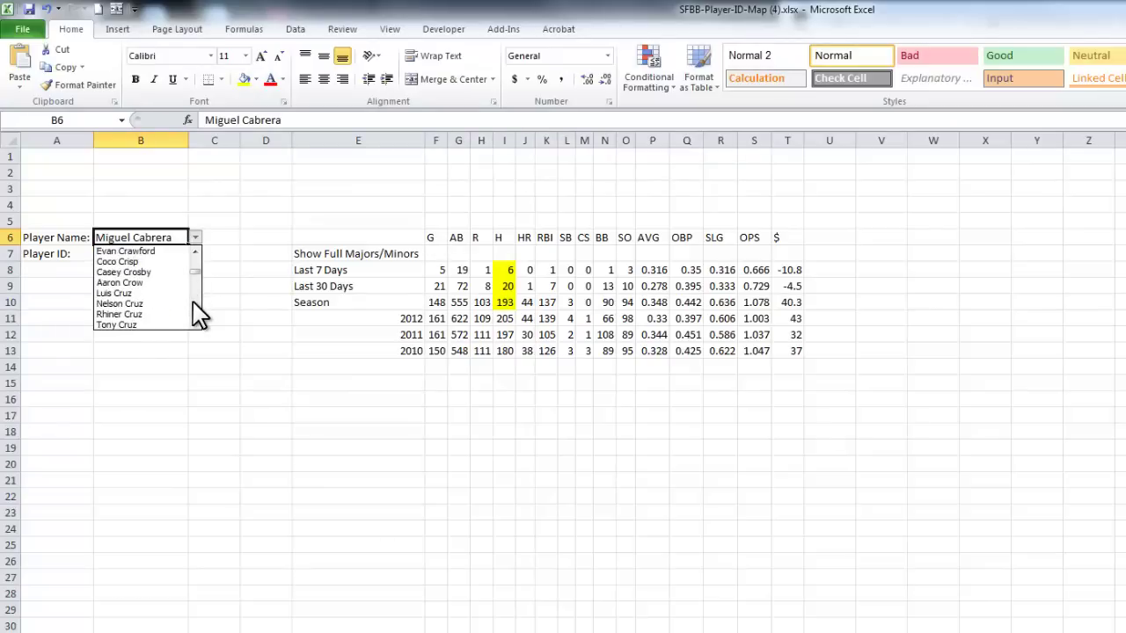
{"action": "left_click", "coordinate": [134, 262]}
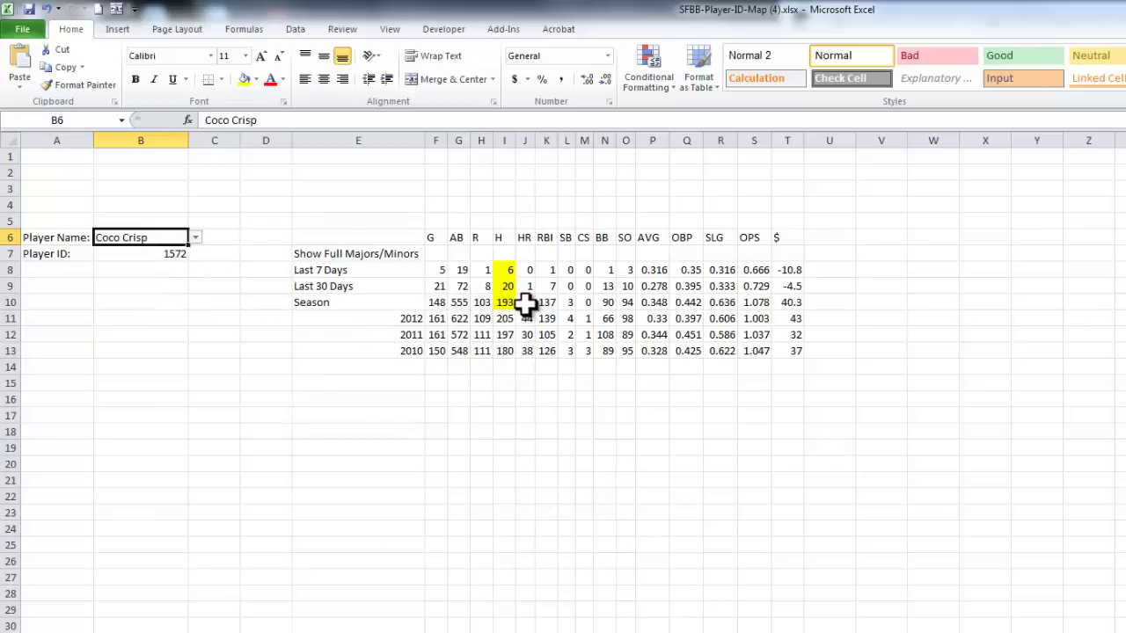
- Compare Coco Crisp's Razzball page with Excel's refreshed hits 7, 29 and 134
{"action": "key", "text": "alt+Tab"}
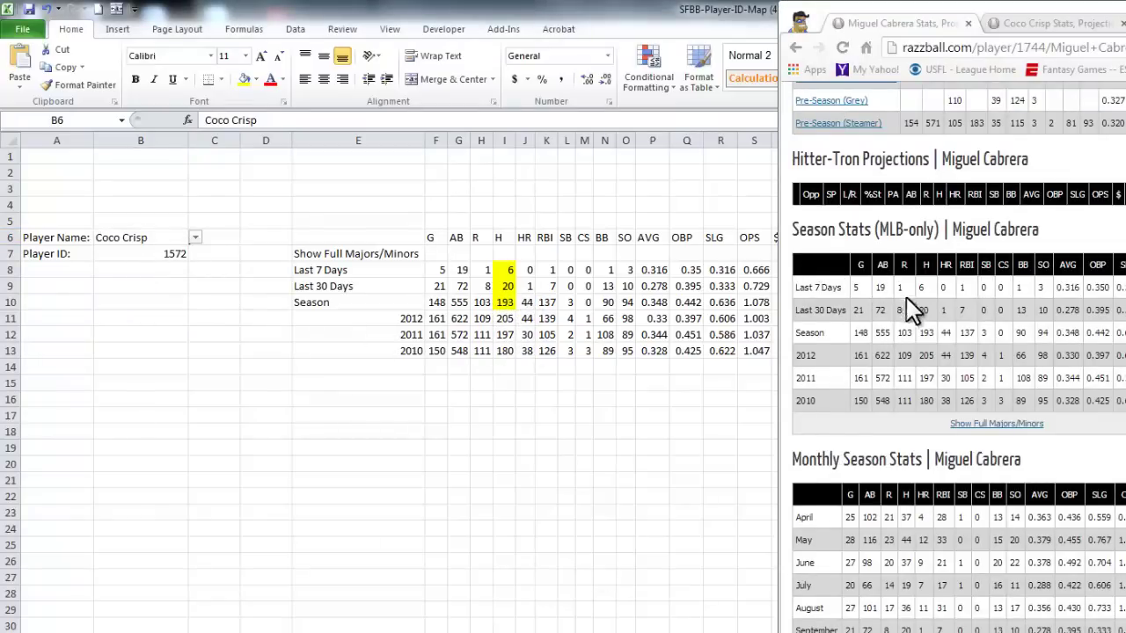
{"action": "left_click", "coordinate": [1030, 28]}
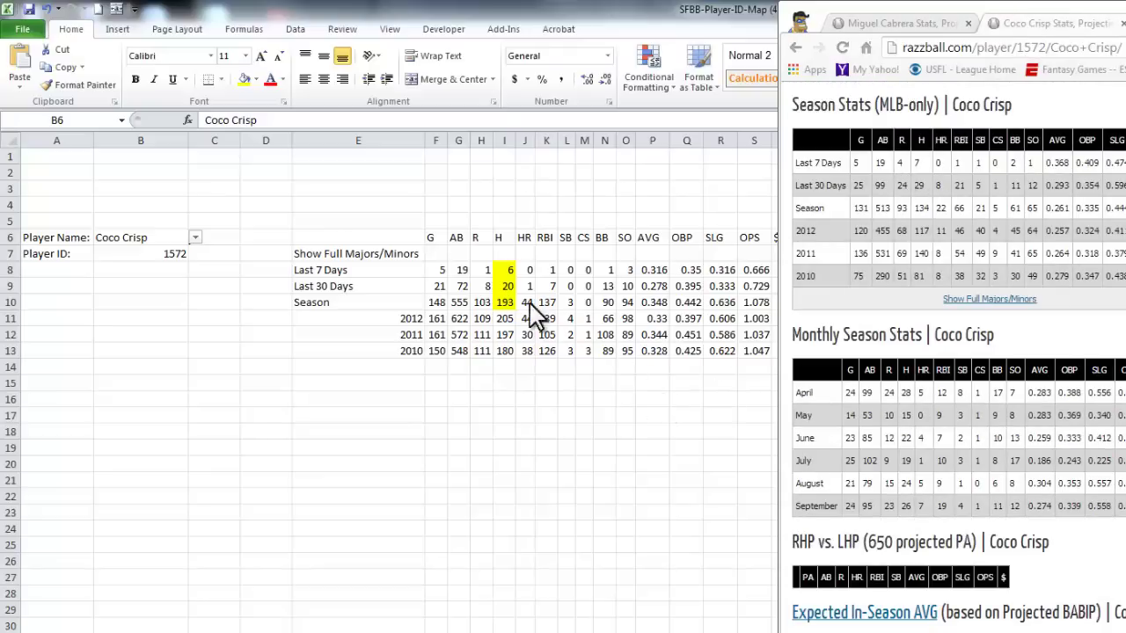
{"action": "left_click", "coordinate": [498, 278]}
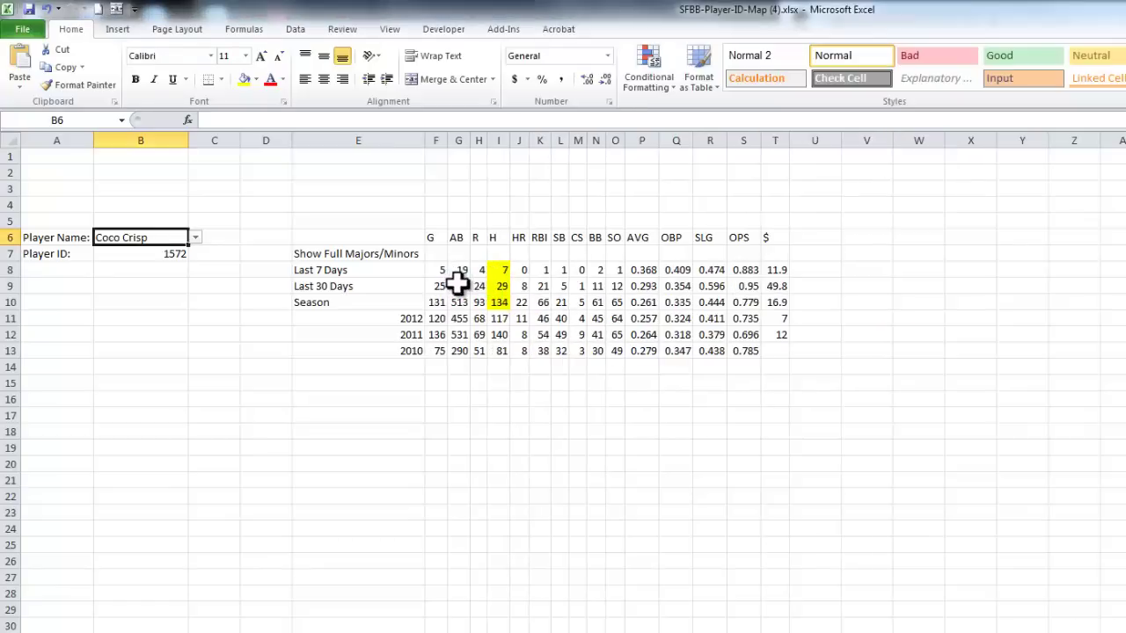
{"action": "left_click", "coordinate": [497, 270]}
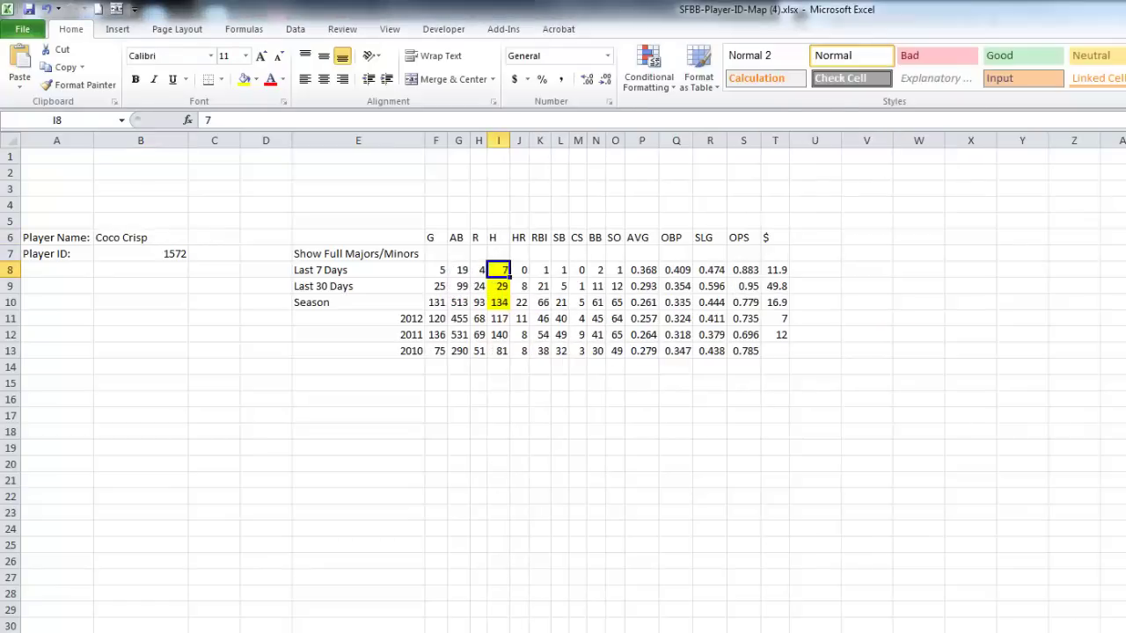
{"action": "key", "text": "alt+Tab"}
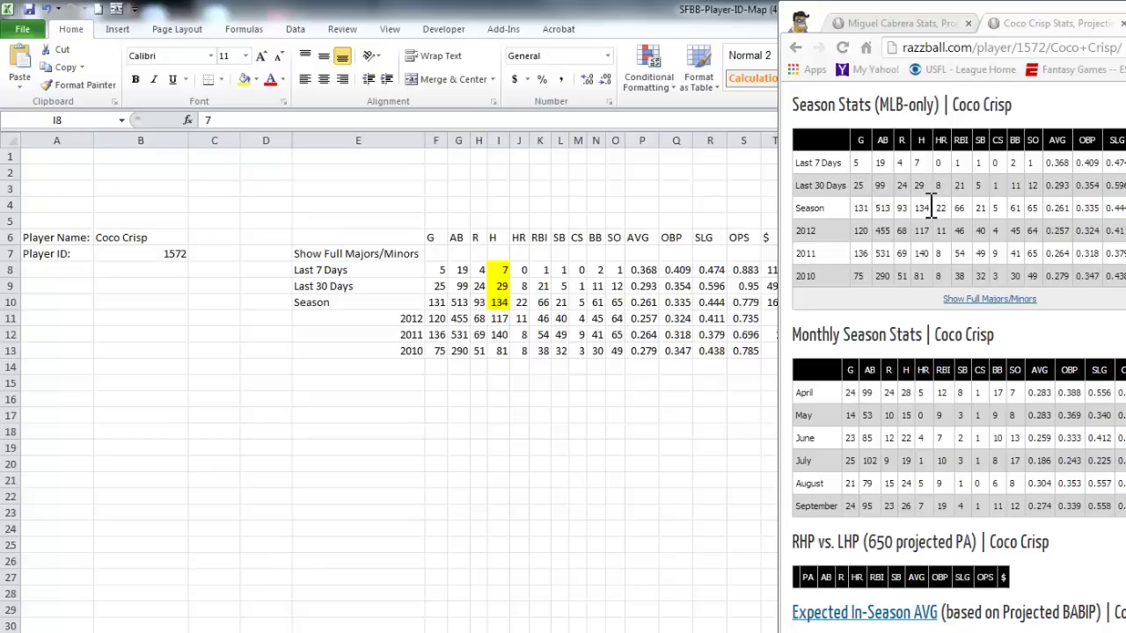
{"action": "key", "text": "alt+Tab"}
{"action": "left_click", "coordinate": [538, 301]}
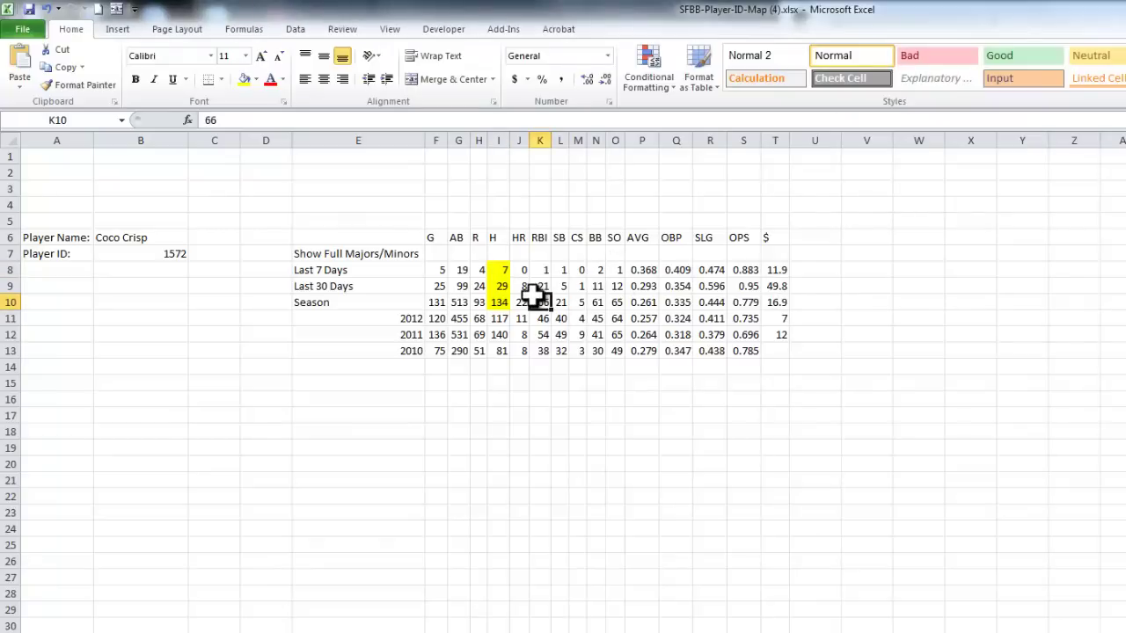
{"action": "left_click", "coordinate": [498, 351]}
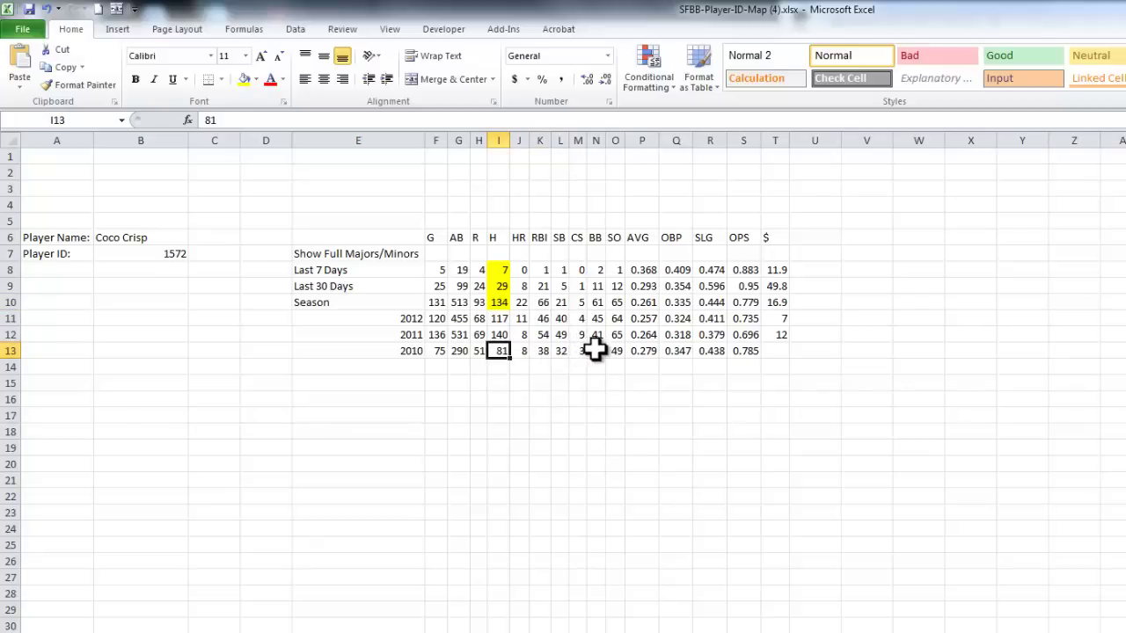
{"action": "left_click", "coordinate": [596, 367]}
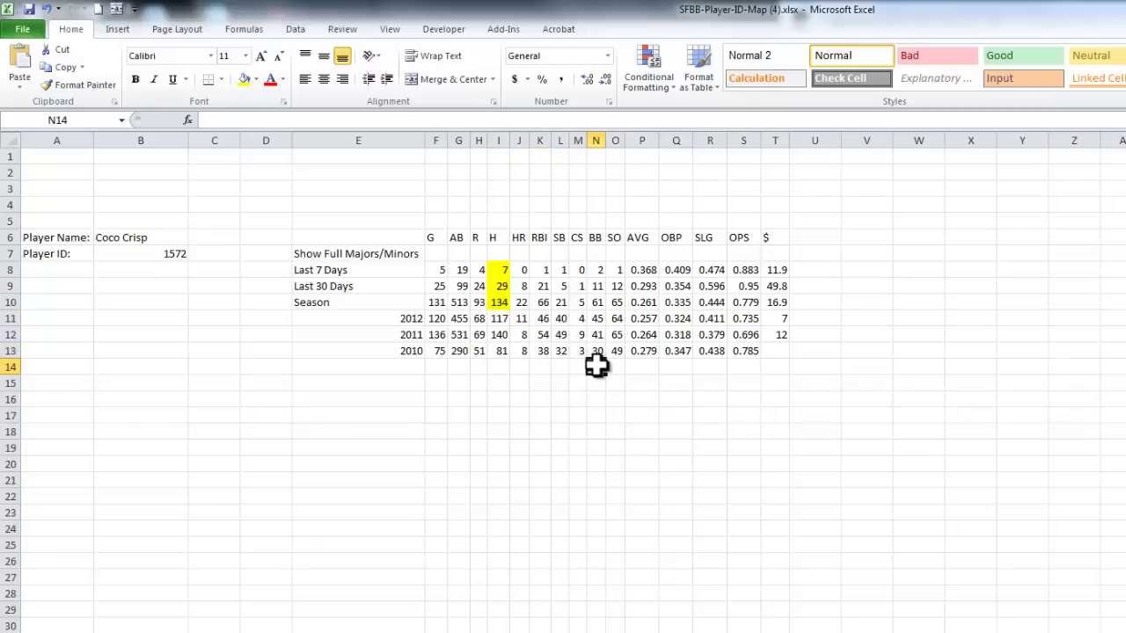